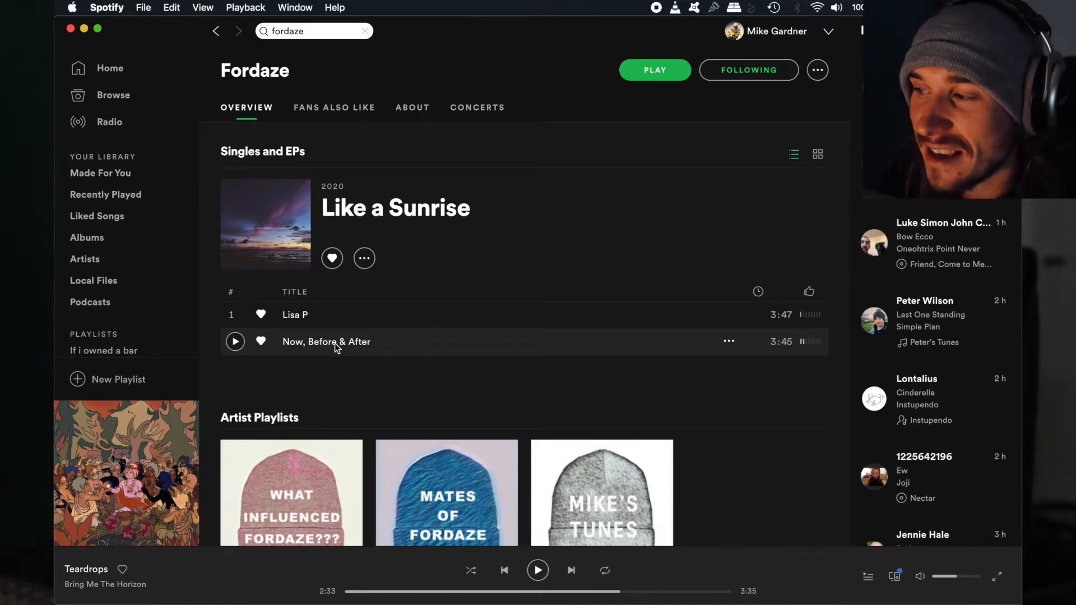
Look over the Fordaze artist page, including its popular tracks and the Like a Sunrise release.
scroll(334, 343, "up", 5)
scroll(334, 343, "down", 2)
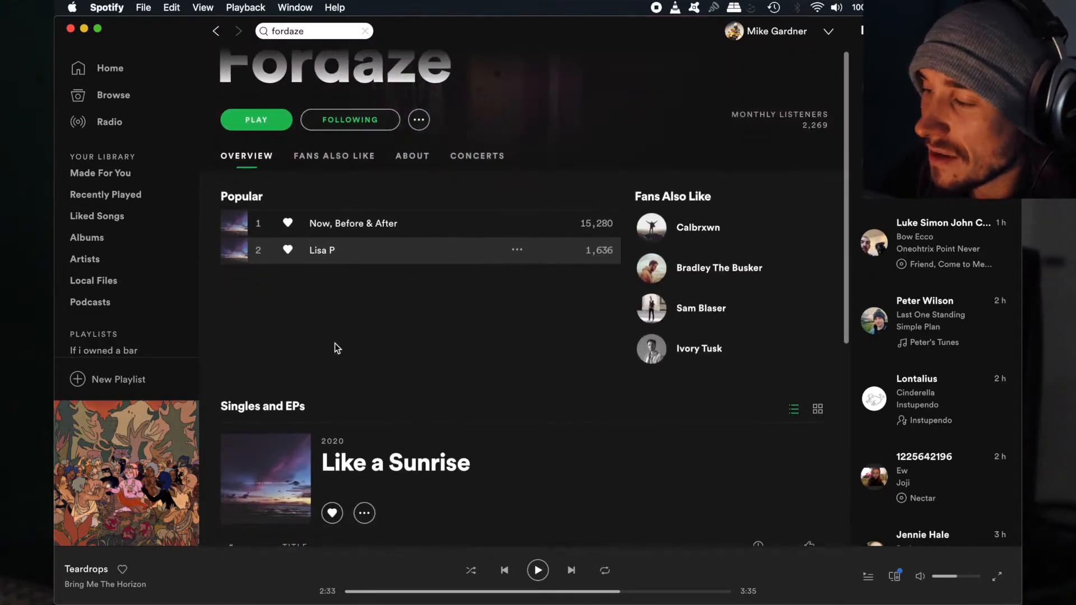
scroll(335, 343, "down", 1)
scroll(335, 343, "up", 4)
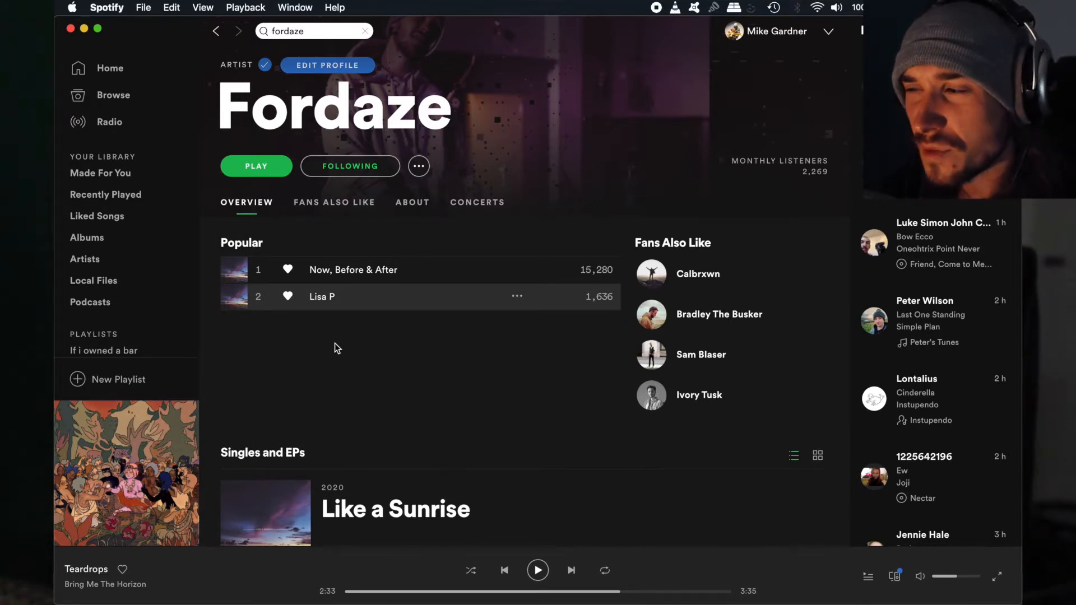
scroll(334, 343, "down", 2)
scroll(334, 343, "up", 3)
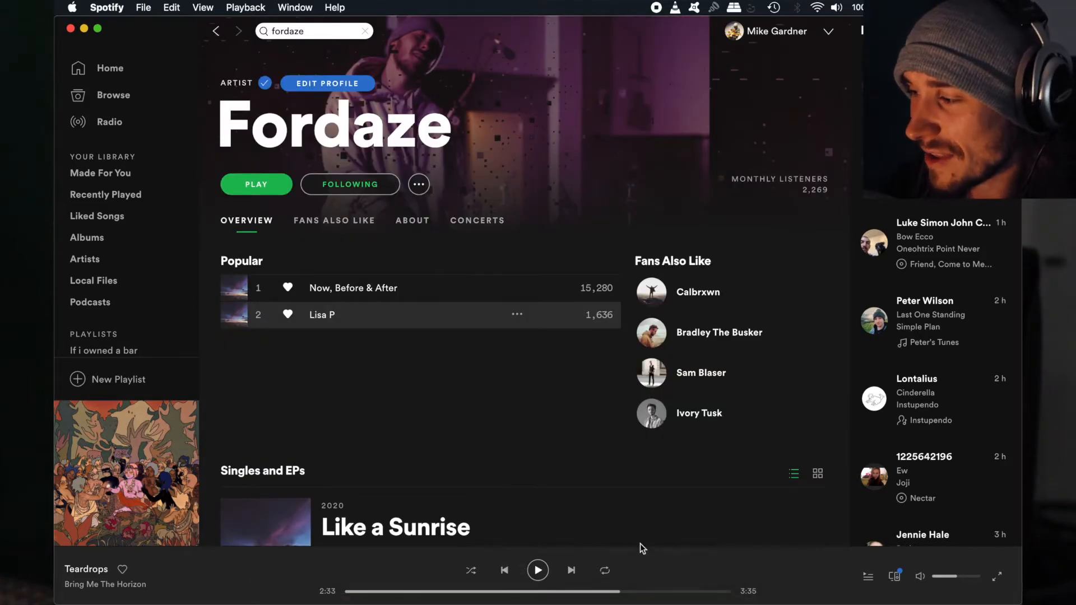
Switch to Finder and open okayjoji.logicx from Logic > Fordaze > okayjoji LISA P.
mouse_move(482, 597)
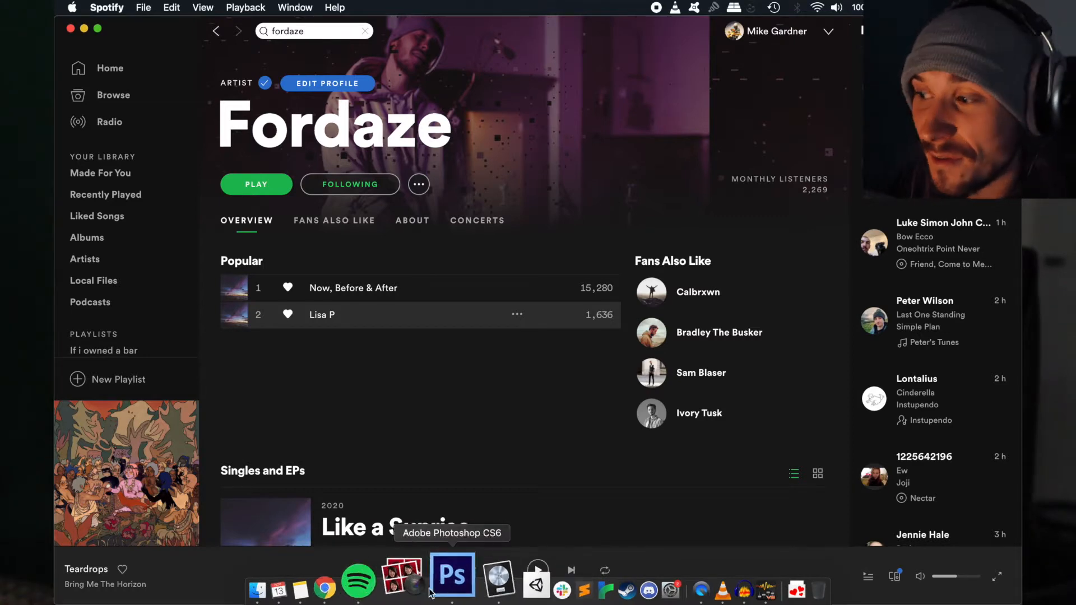
left_click(307, 580)
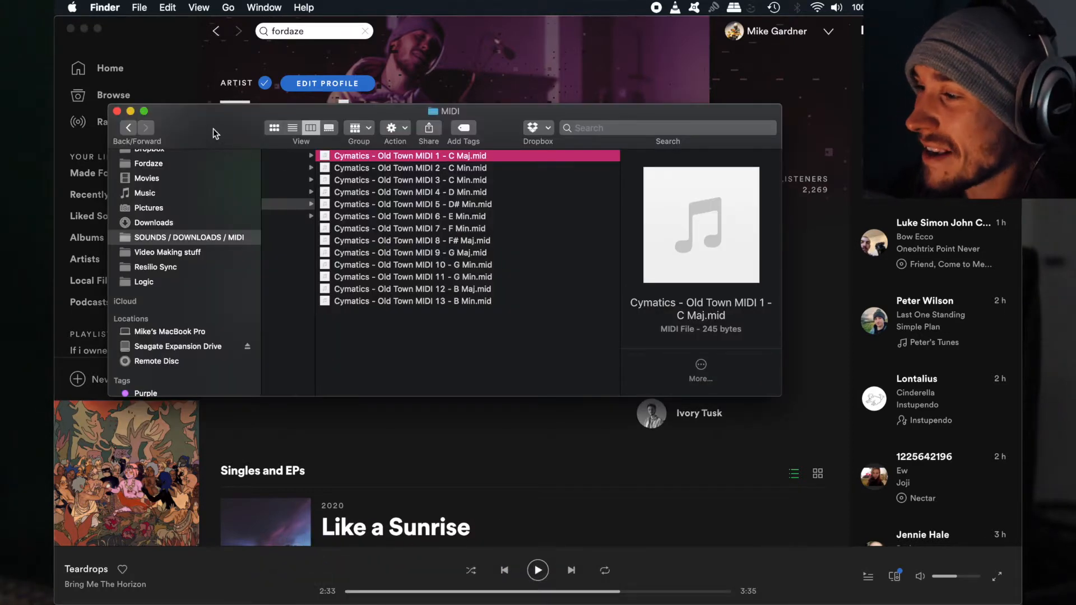
left_click(172, 279)
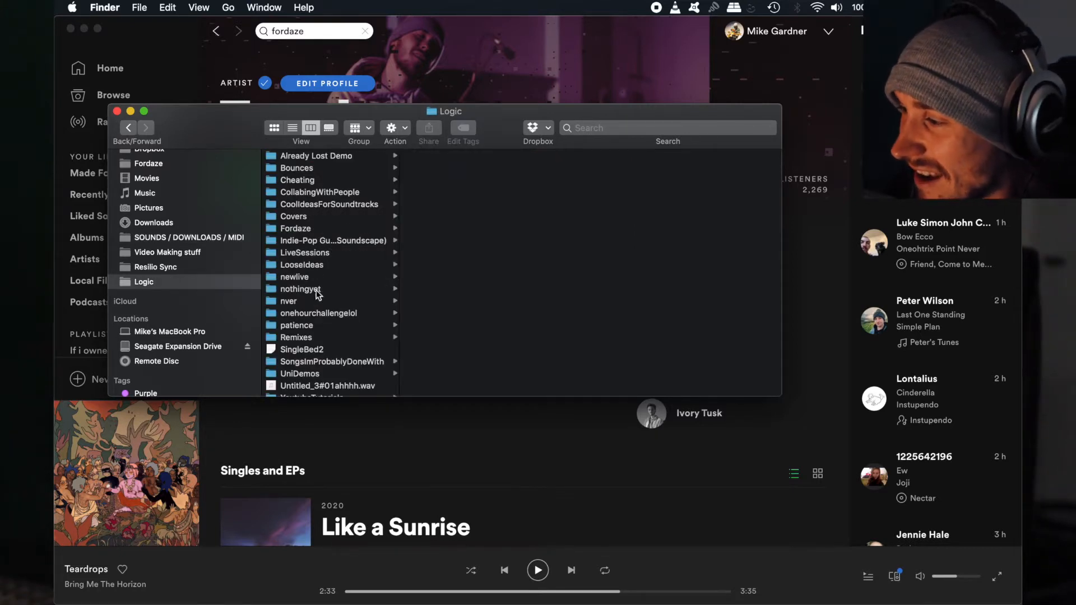
left_click(318, 229)
scroll(459, 247, "down", 10)
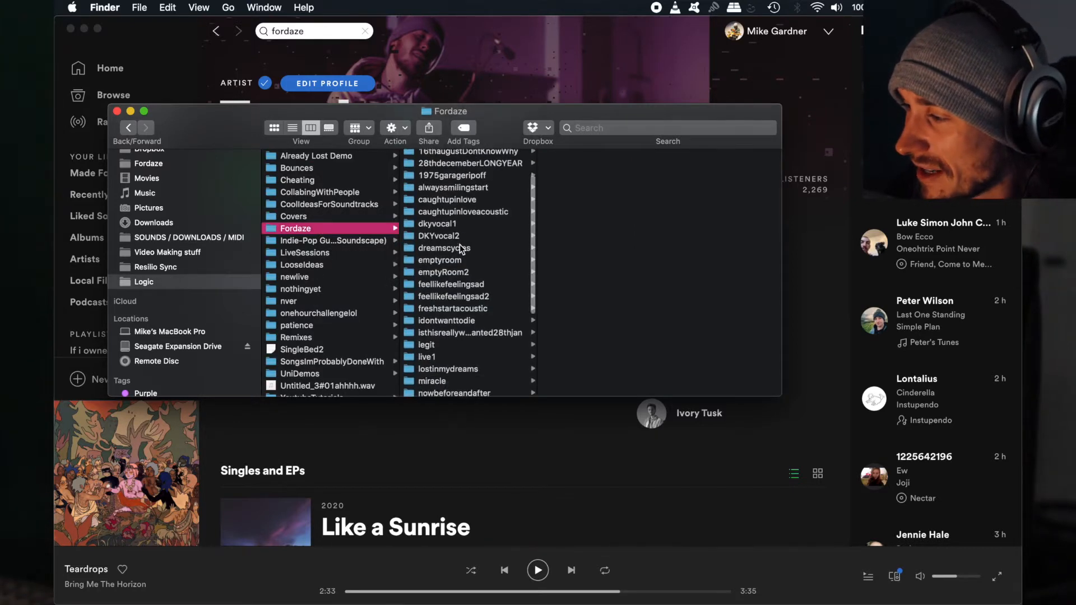
scroll(470, 275, "up", 8)
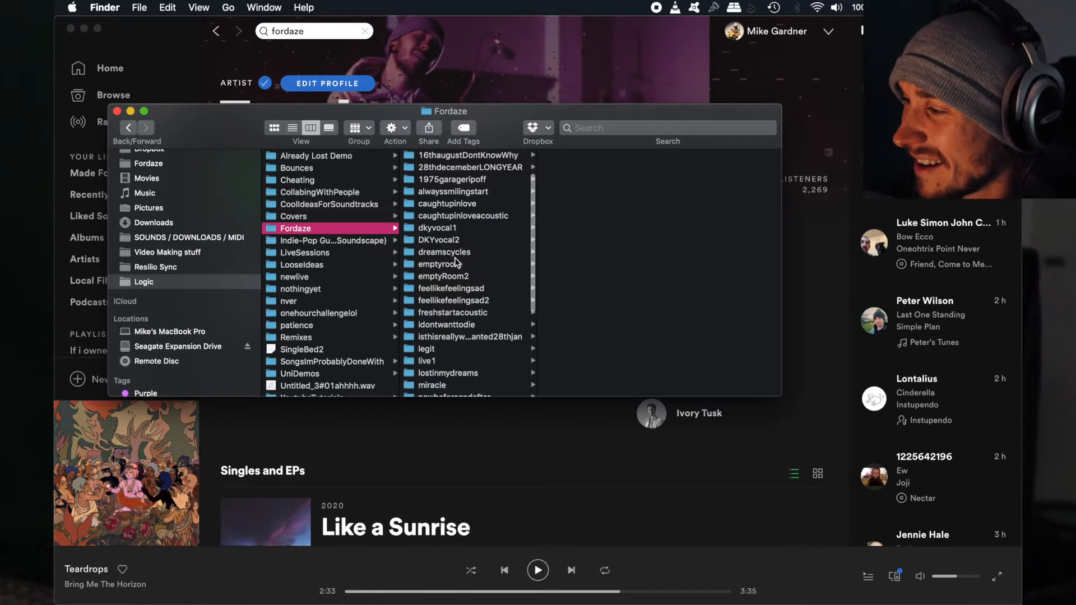
scroll(456, 262, "down", 5)
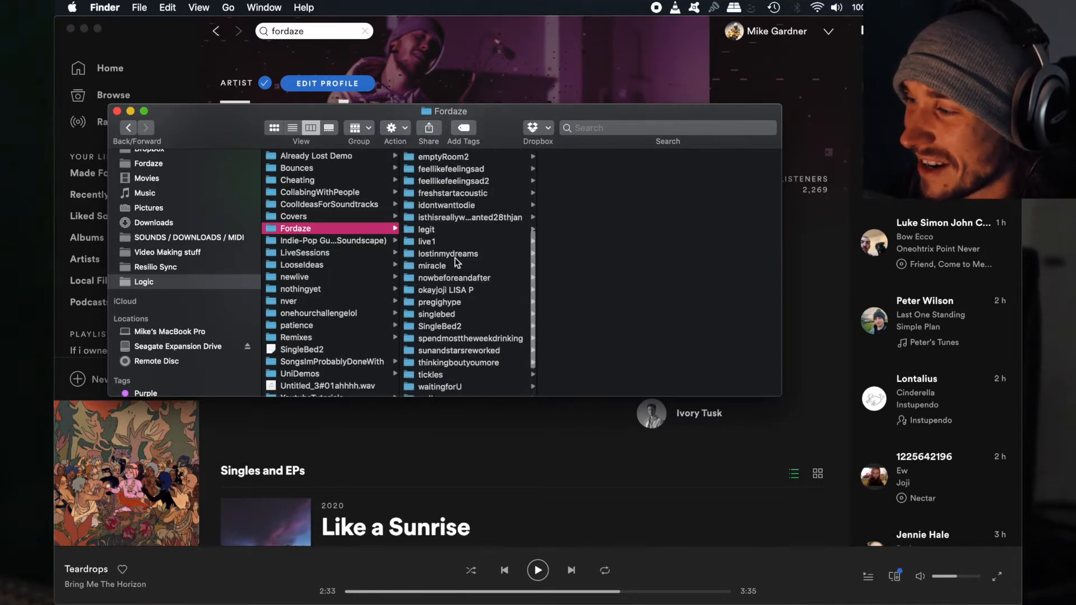
scroll(456, 262, "up", 3)
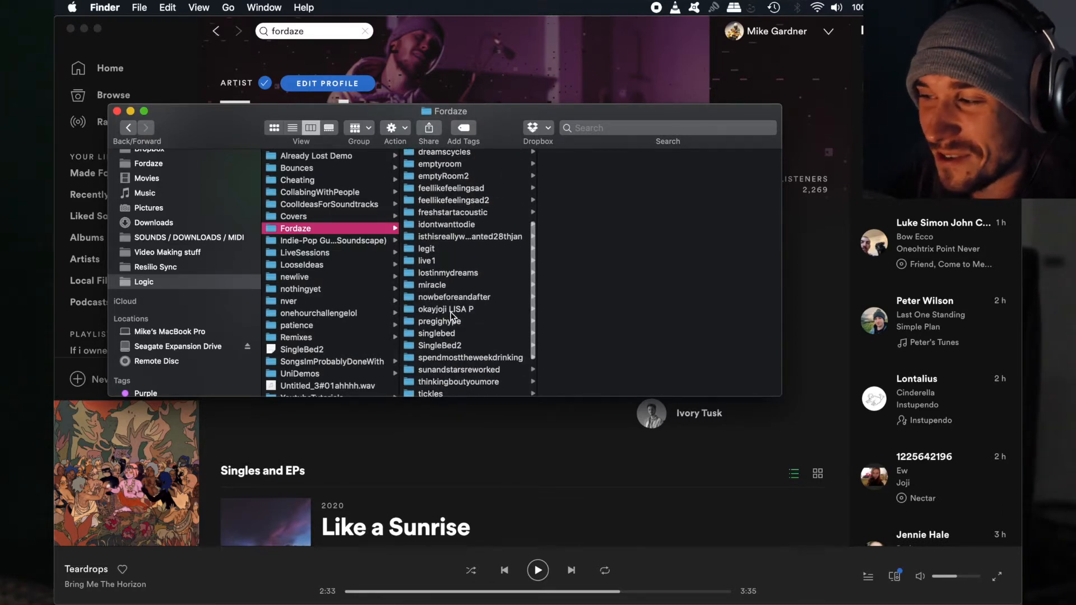
left_click(450, 312)
left_click(592, 216)
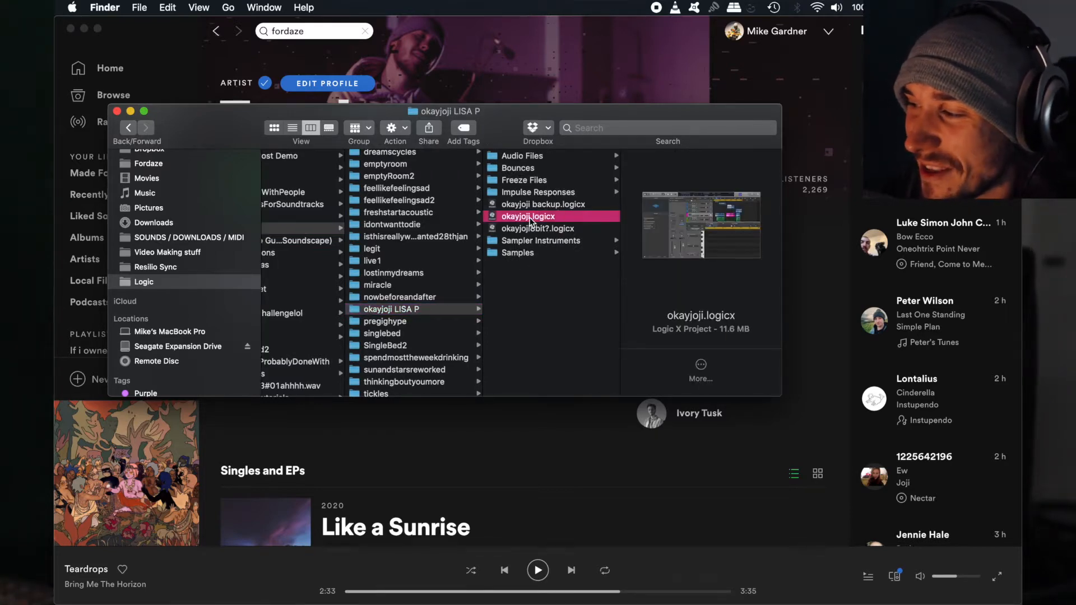
Switch to Spotify, open Joji's artist page from the friend activity feed and look over the popular tracks.
left_click(722, 493)
left_click(903, 483)
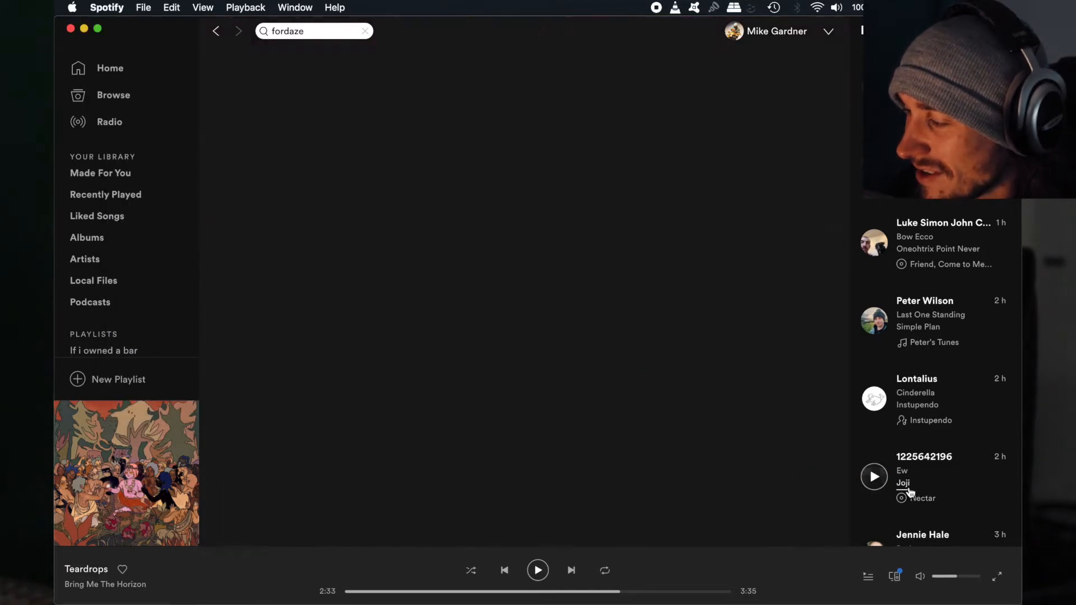
scroll(575, 338, "down", 3)
scroll(575, 339, "up", 2)
scroll(526, 376, "down", 1)
scroll(345, 409, "down", 2)
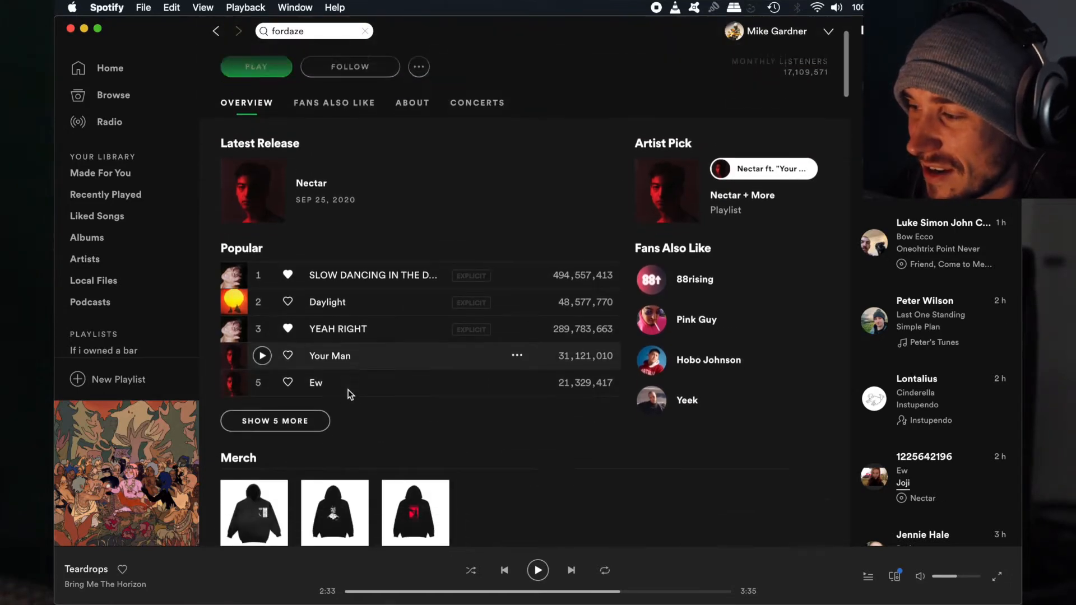
scroll(348, 372, "up", 3)
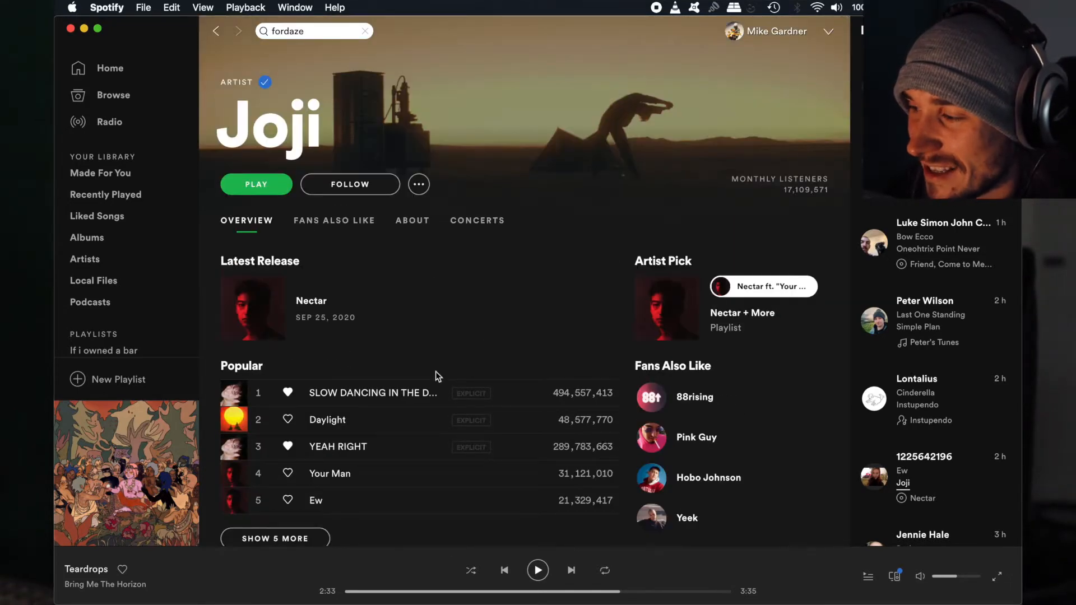
Briefly play R.I.P. (feat. Trippie Redd) from the BALLADS 1 album on Joji's artist page.
scroll(436, 372, "down", 15)
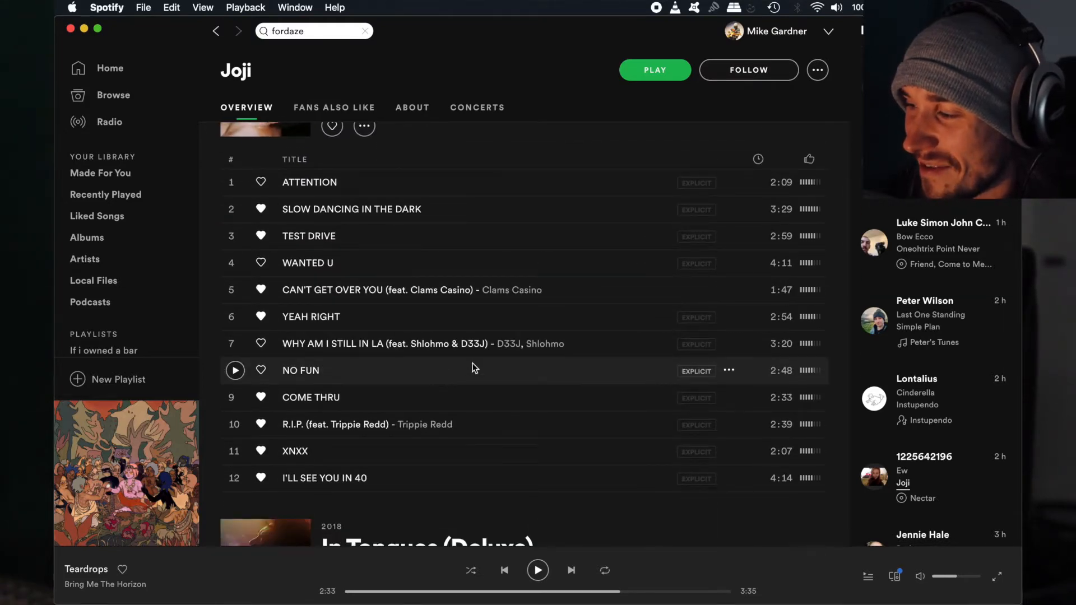
scroll(473, 365, "up", 2)
scroll(473, 365, "down", 3)
double_click(482, 374)
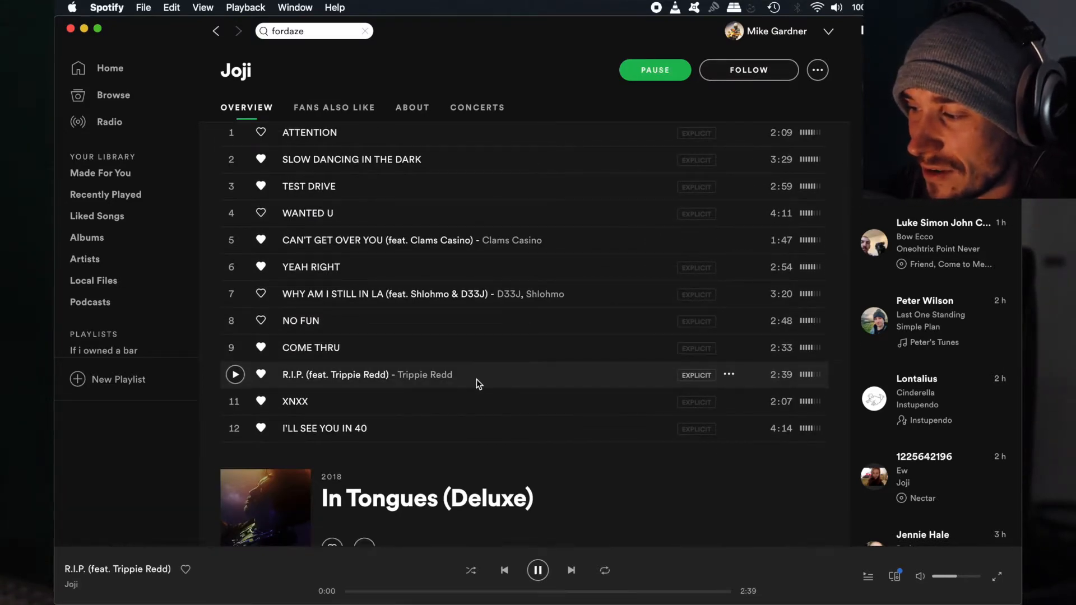
scroll(543, 317, "up", 6)
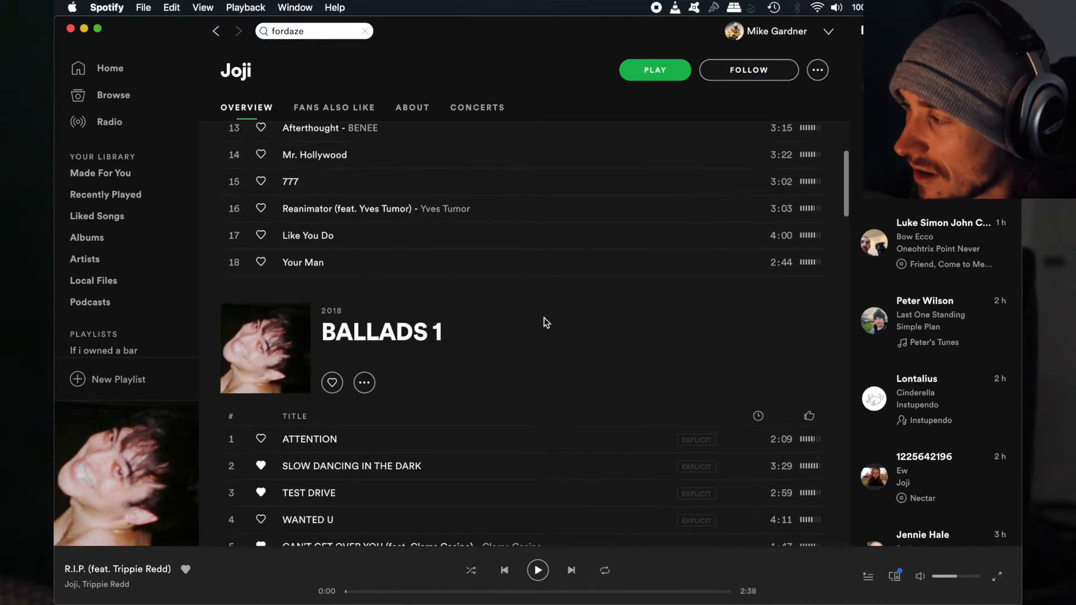
scroll(545, 324, "down", 5)
scroll(545, 324, "down", 2)
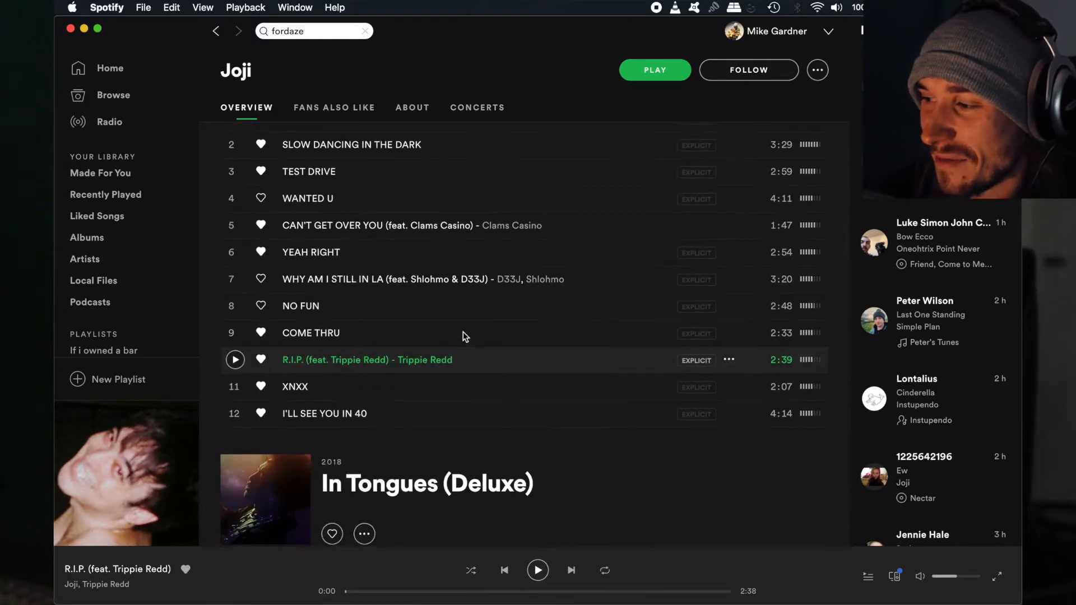
scroll(506, 359, "up", 15)
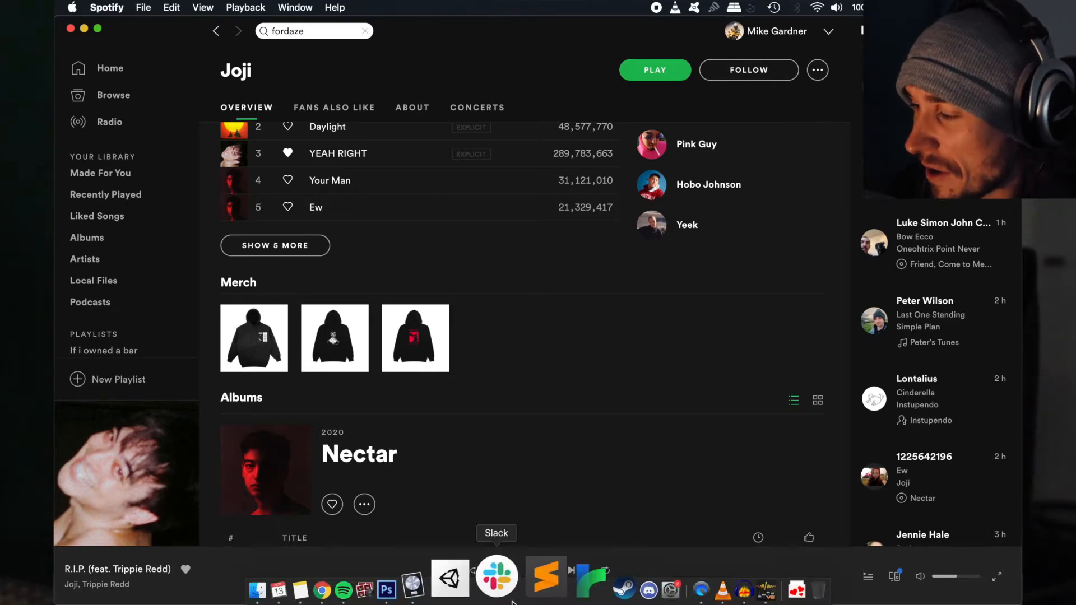
Switch to Finder and open okayjoji backup.logicx from the okayjoji LISA P folder in Logic Pro X.
left_click(461, 594)
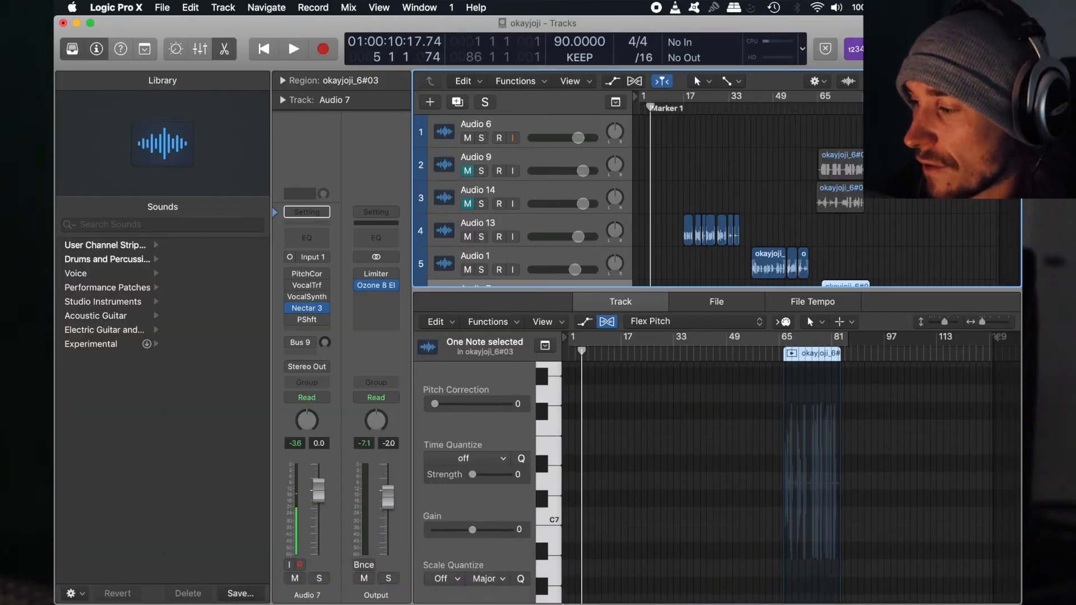
left_click(313, 589)
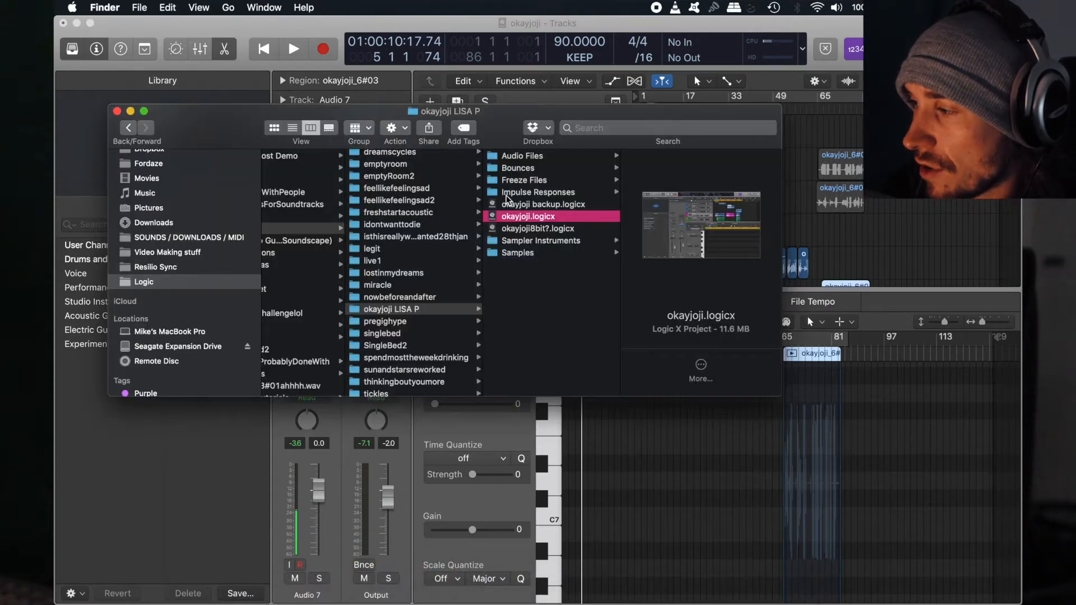
double_click(524, 204)
left_click(516, 224)
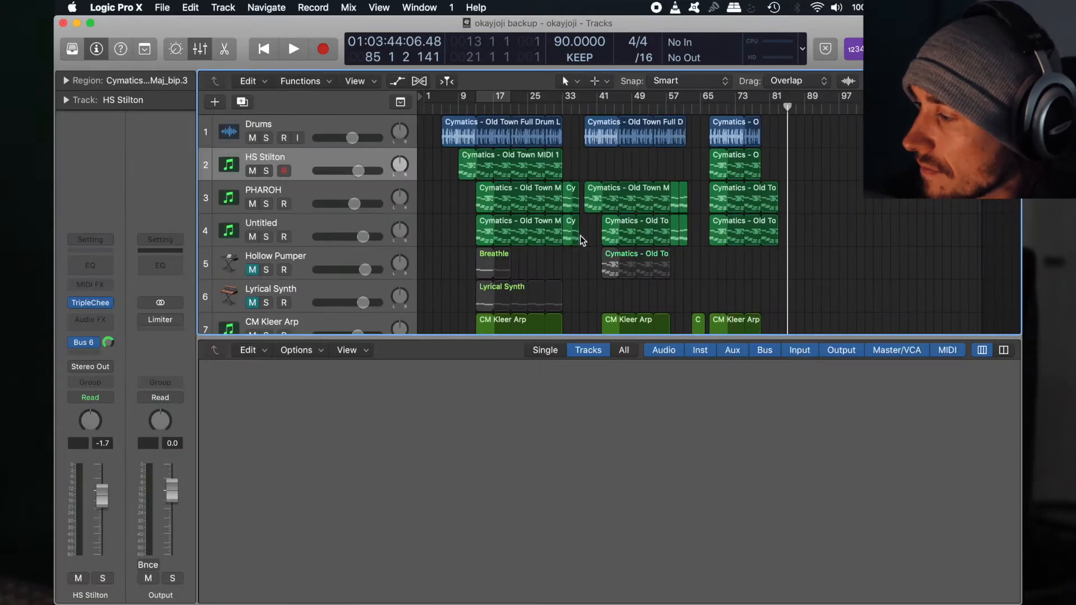
Solo the Drums track and audition its Old Town drum loop from bar 5.
scroll(648, 198, "down", 10)
scroll(561, 179, "up", 10)
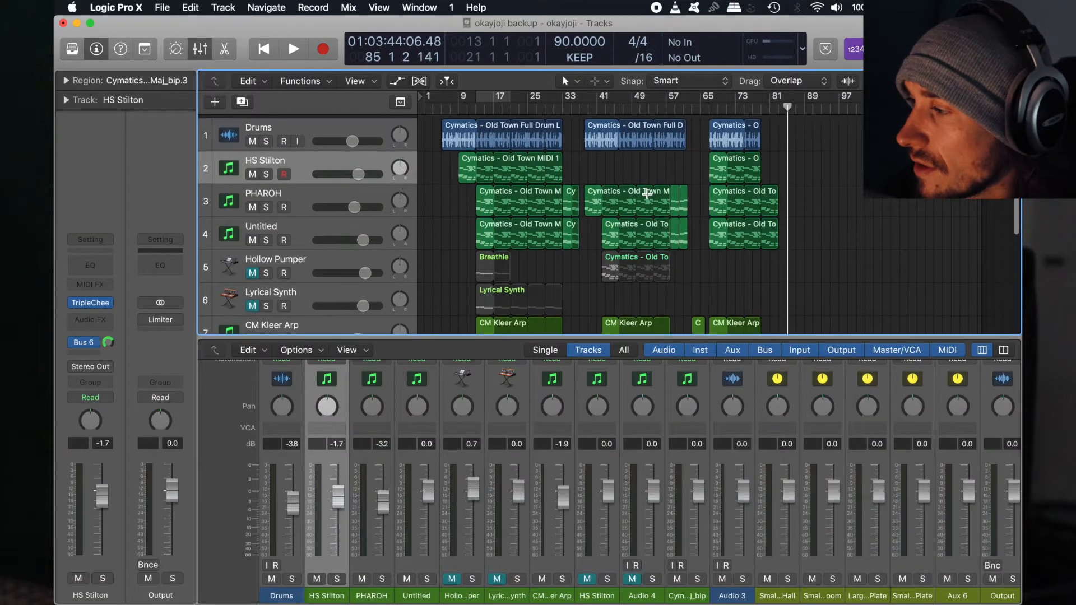
scroll(533, 171, "up", 6)
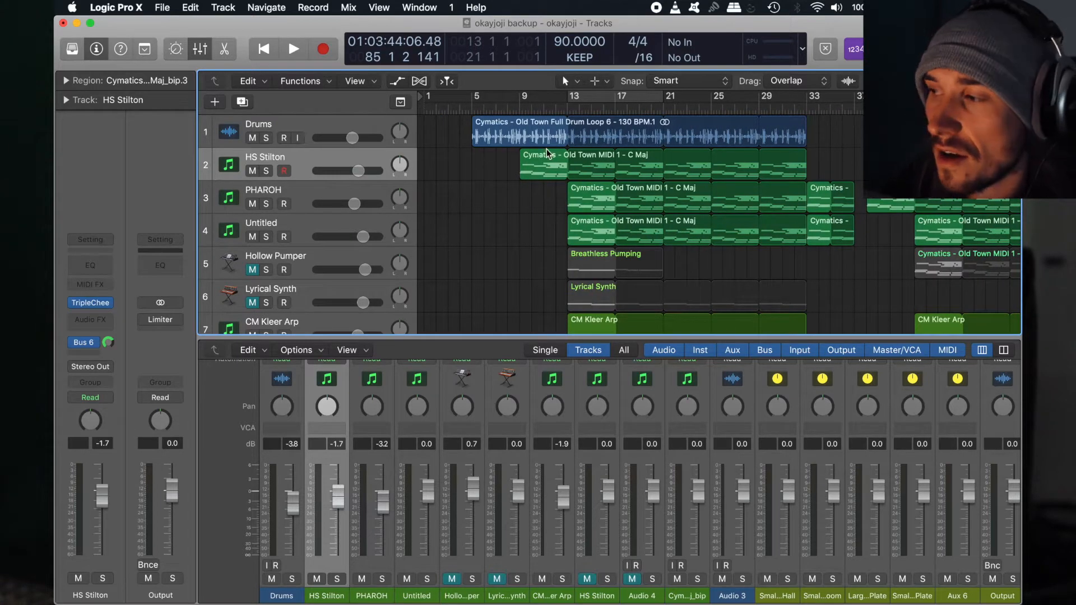
left_click(471, 108)
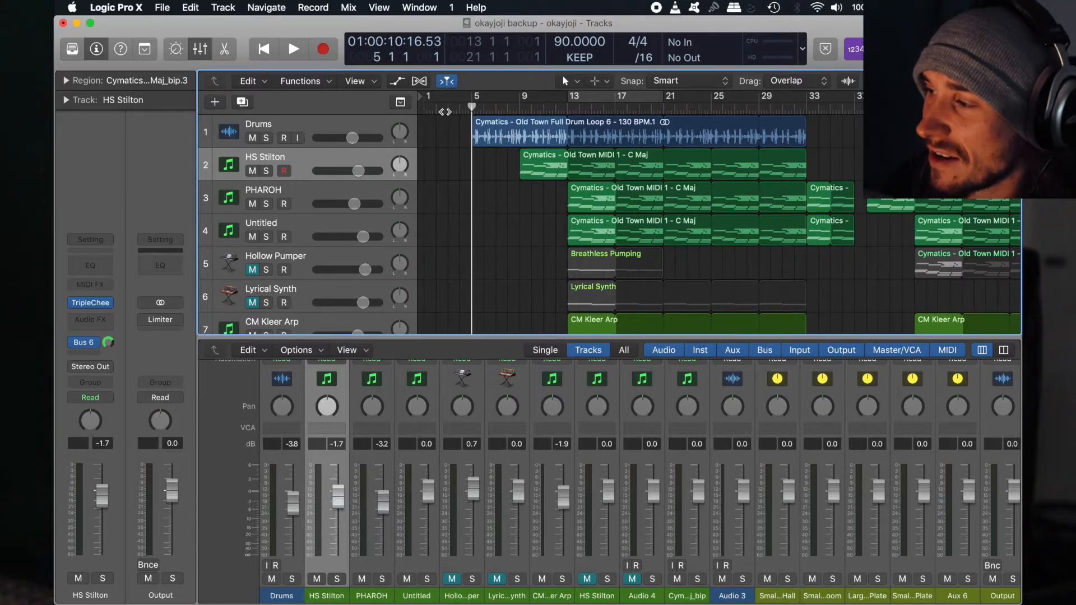
left_click(266, 137)
key("space")
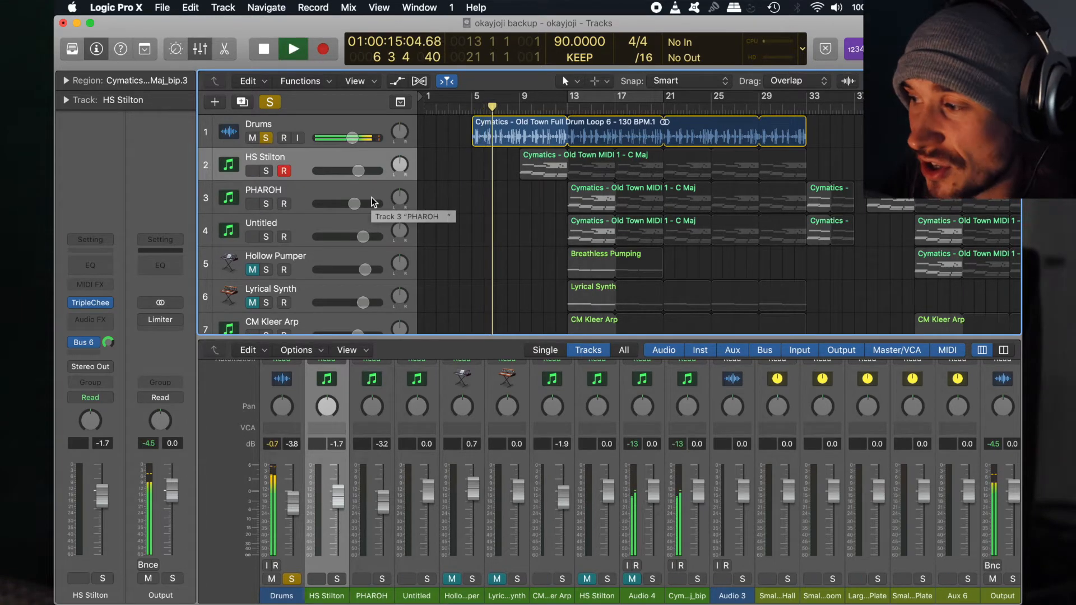
key("space")
key("super+Right")
scroll(530, 143, "up", 2)
scroll(479, 160, "left", 3)
scroll(478, 160, "down", 8)
Switch to Finder and open the Cymatics folder inside SOUNDS / DOWNLOADS / MIDI.
mouse_move(353, 603)
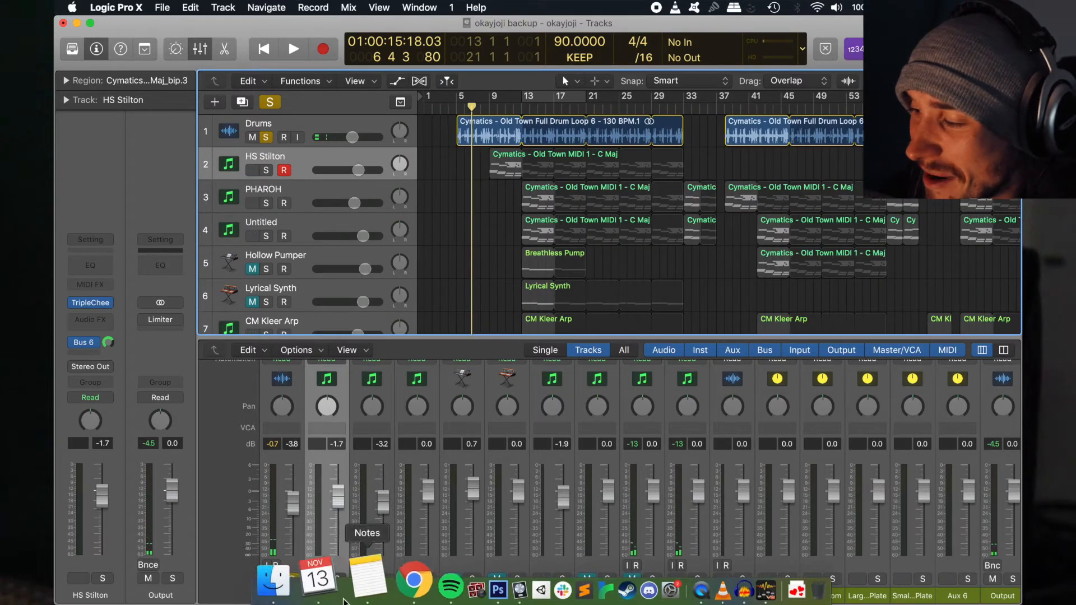
left_click(268, 582)
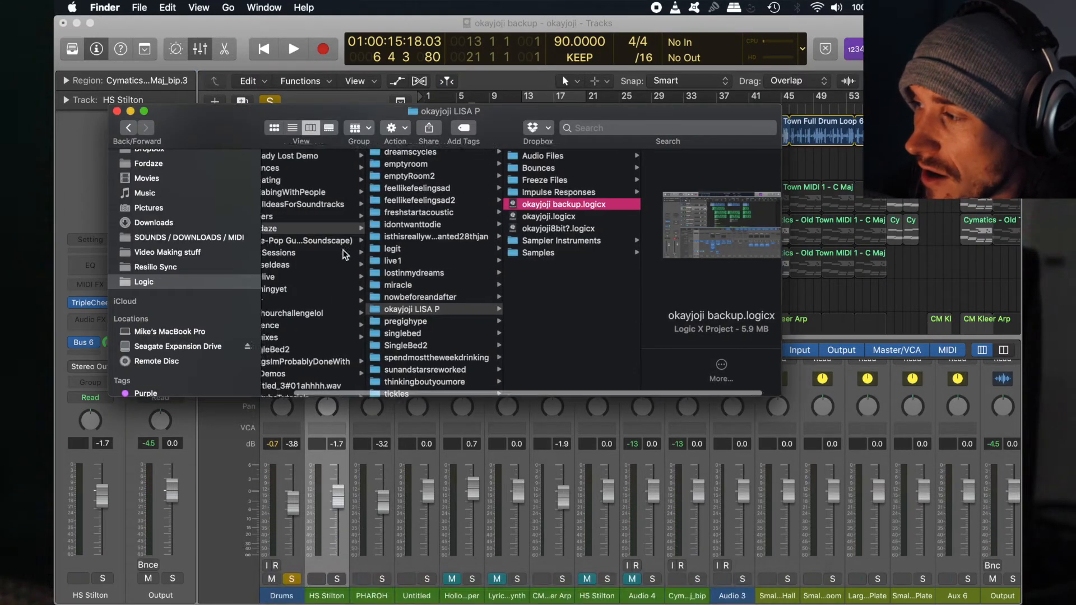
left_click(177, 239)
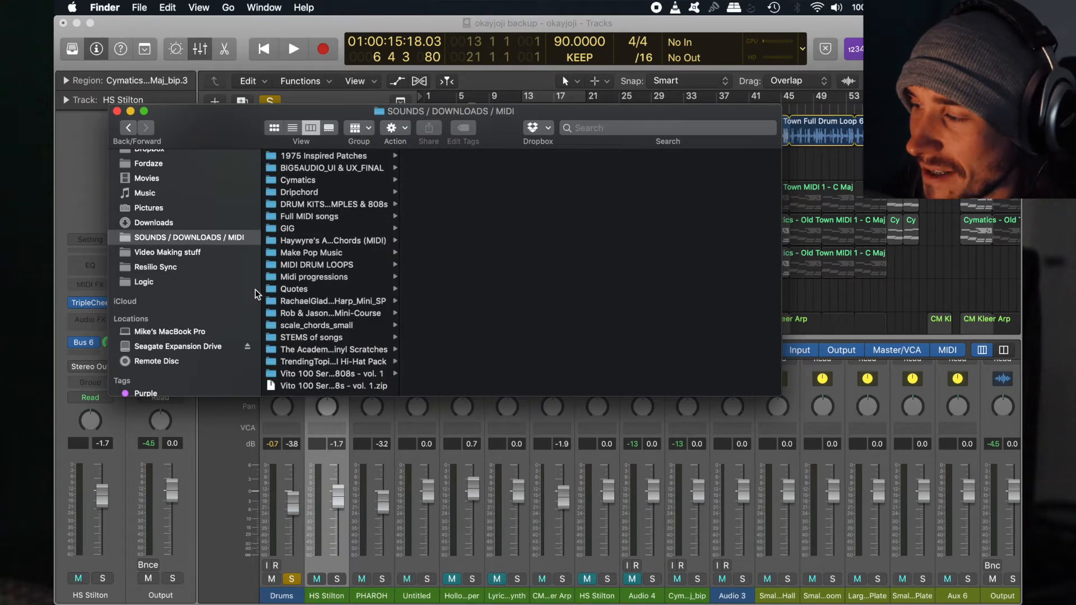
left_click(381, 180)
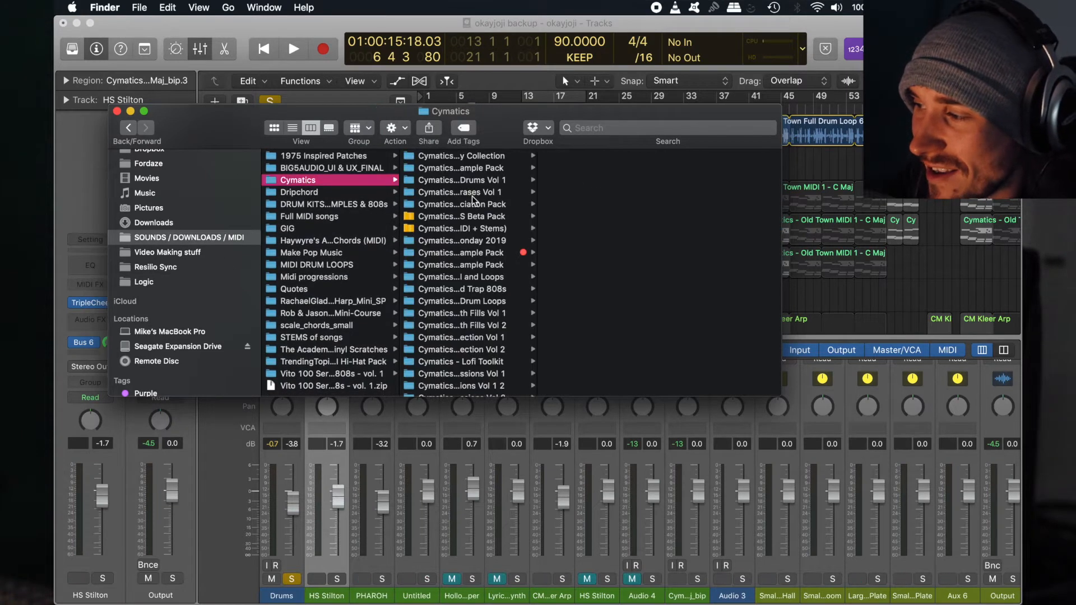
Browse the Cymatics sample packs and open the Cymatics - MIDI Chord Progressions Vol 1 folder.
scroll(587, 303, "down", 2)
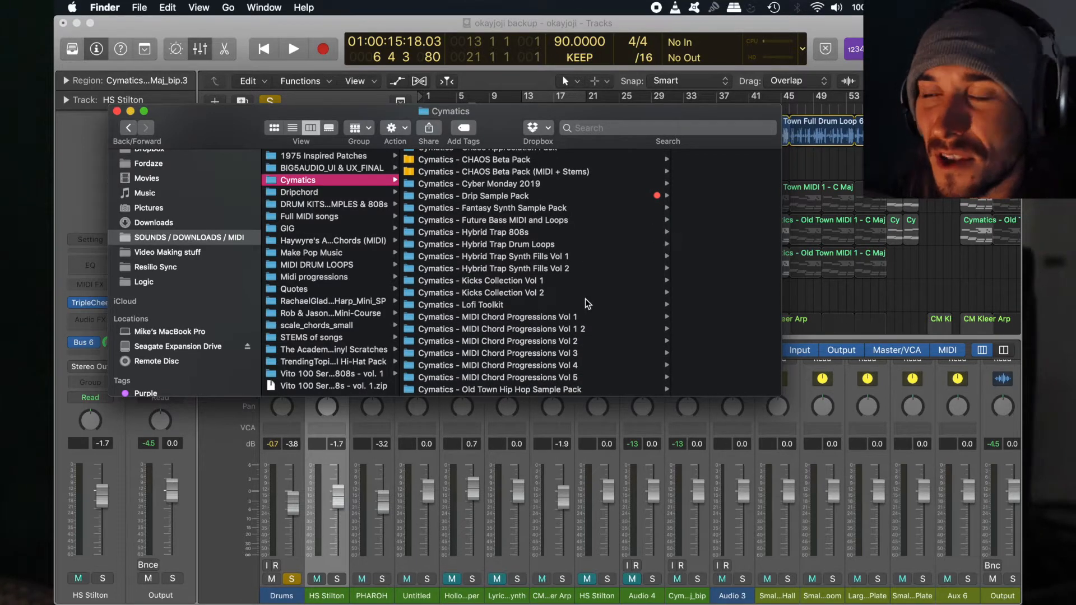
scroll(513, 317, "down", 2)
scroll(513, 317, "up", 3)
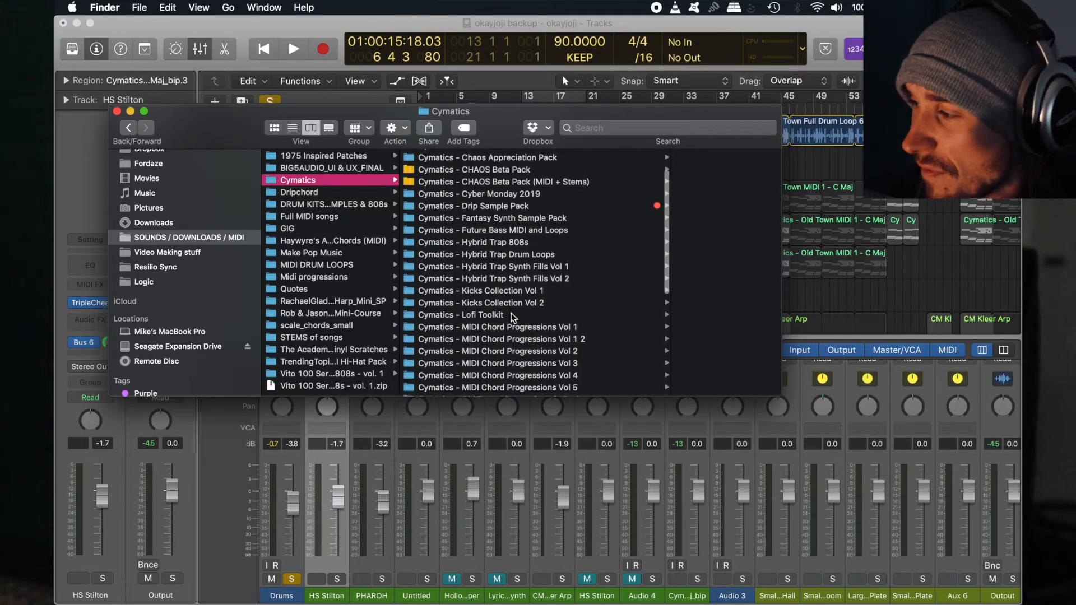
scroll(514, 316, "down", 2)
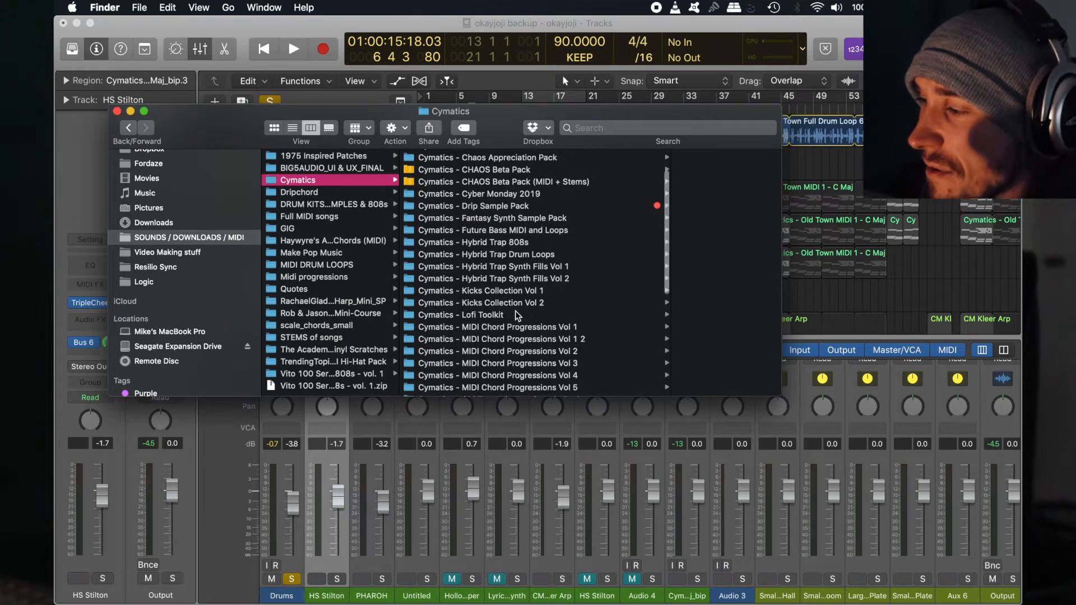
left_click(515, 306)
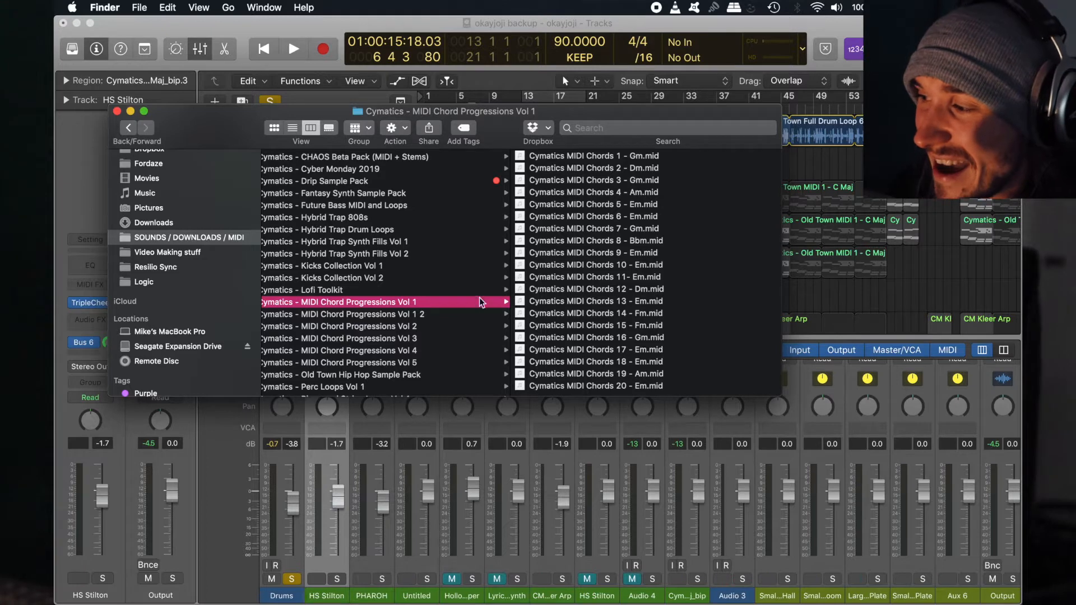
scroll(409, 329, "up", 5)
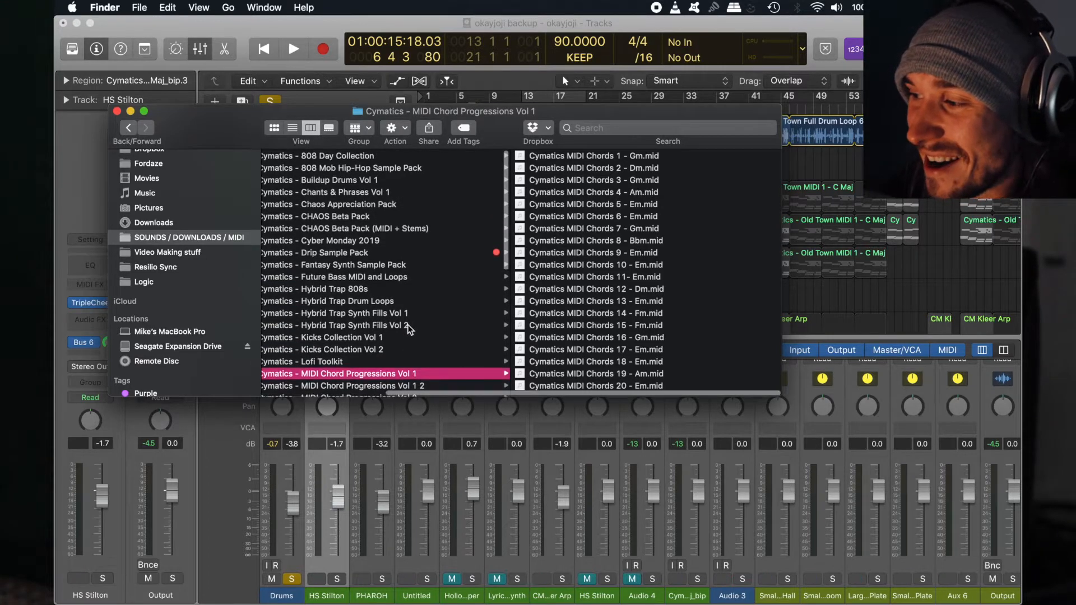
Find the Cymatics - Old Town Hip Hop Sample Pack and open its Full Drum Loops folder inside Drums - Loops.
scroll(409, 329, "down", 4)
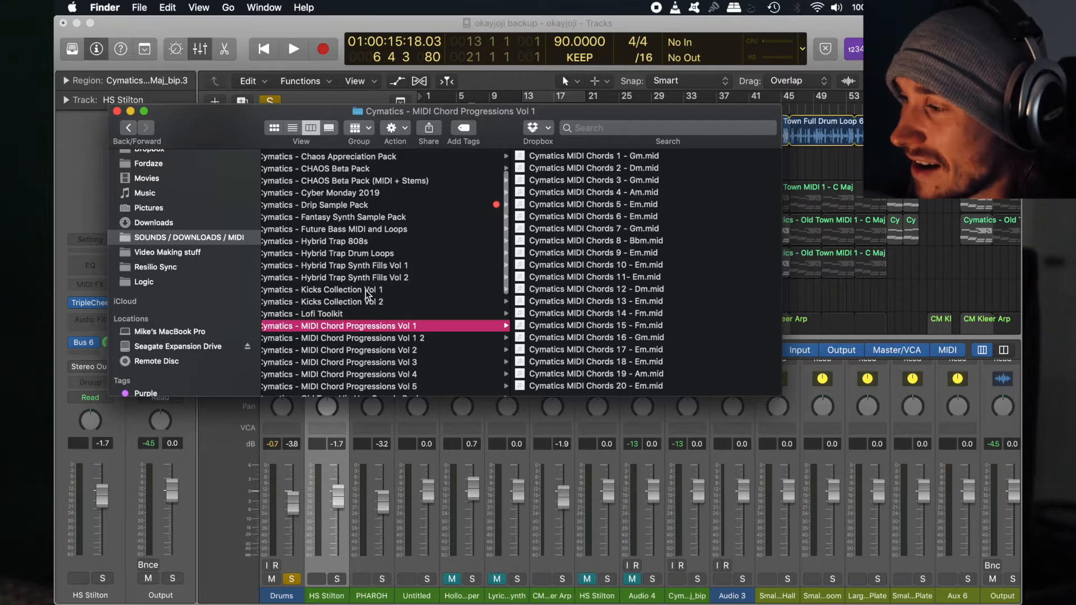
scroll(369, 279, "left", 2)
scroll(371, 279, "left", 1)
scroll(381, 278, "down", 6)
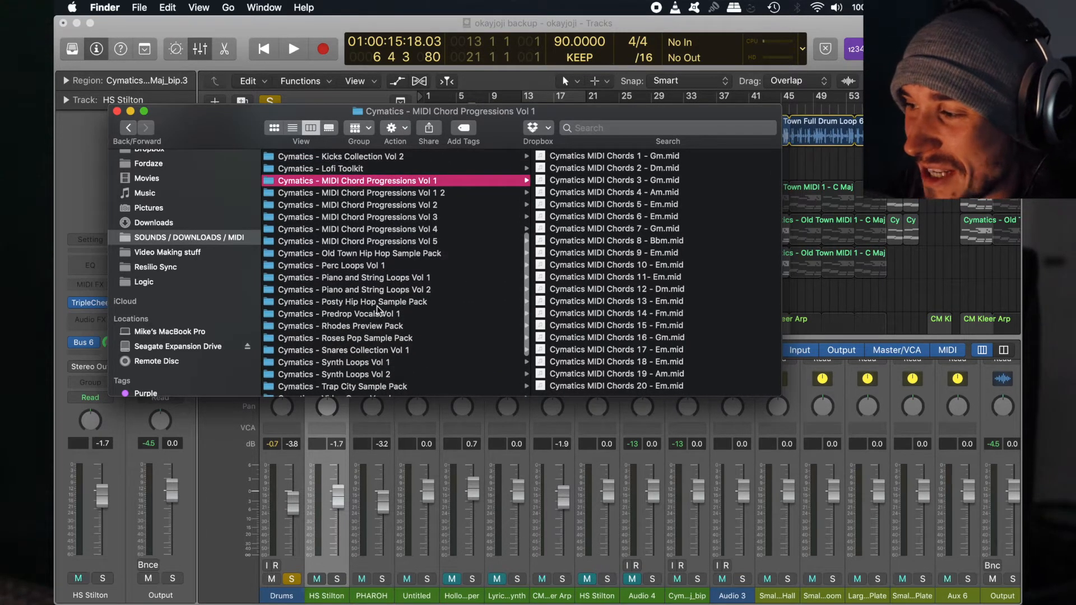
left_click(380, 253)
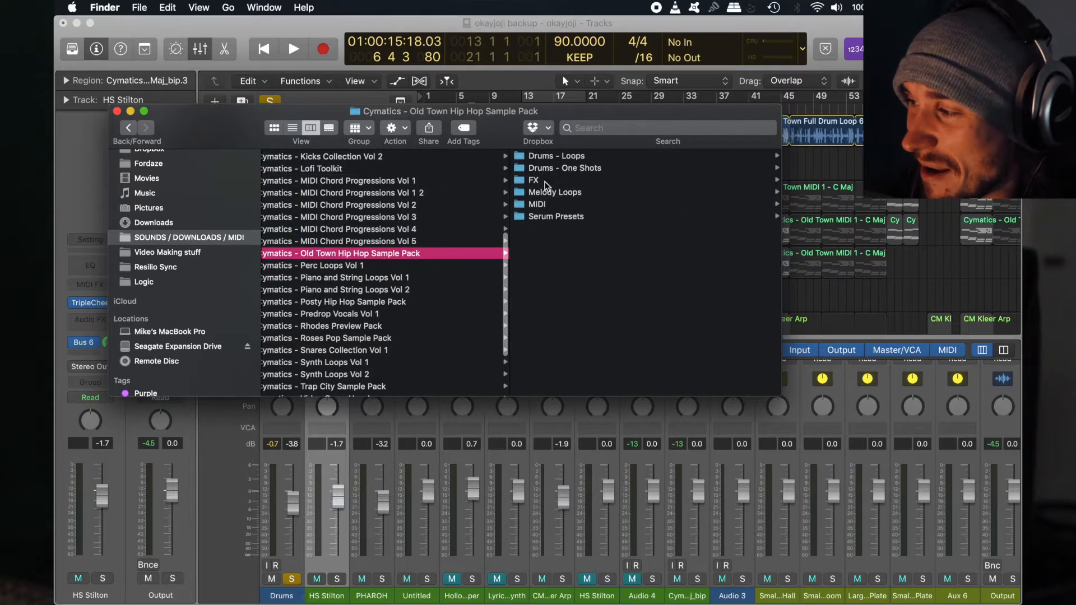
left_click(557, 157)
left_click(549, 158)
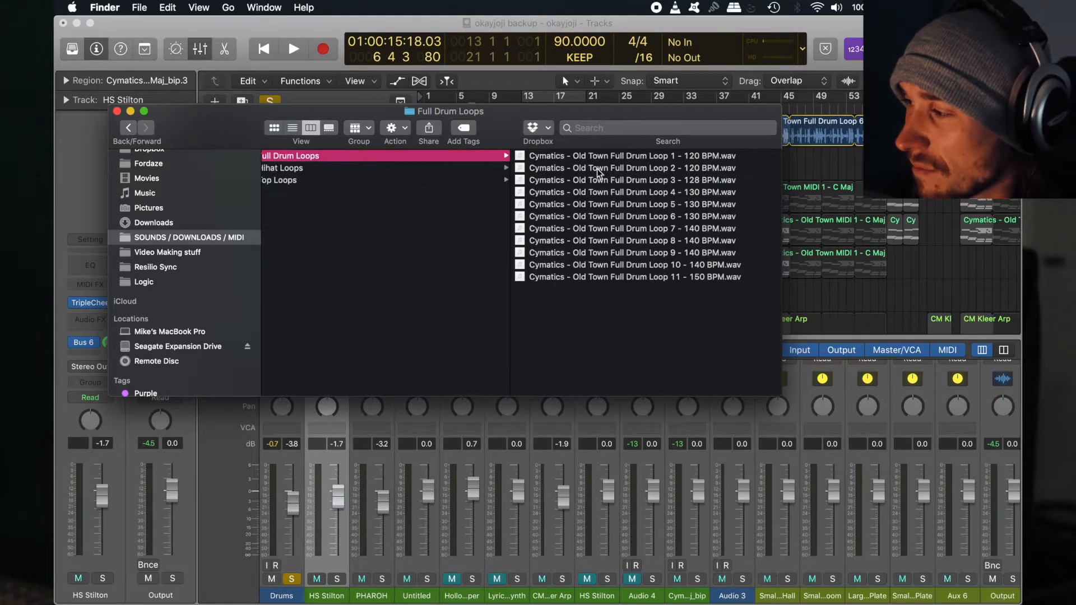
Play Cymatics - Old Town Full Drum Loop 6 - 130 BPM.wav in QuickTime Player for a few seconds, pausing it after the preview.
left_click(589, 193)
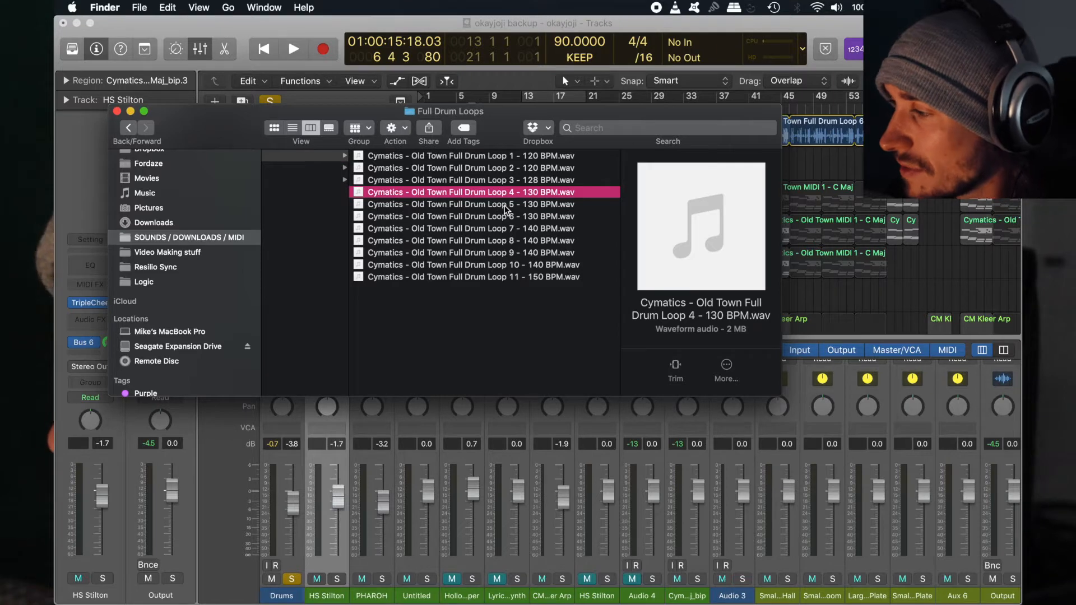
double_click(426, 218)
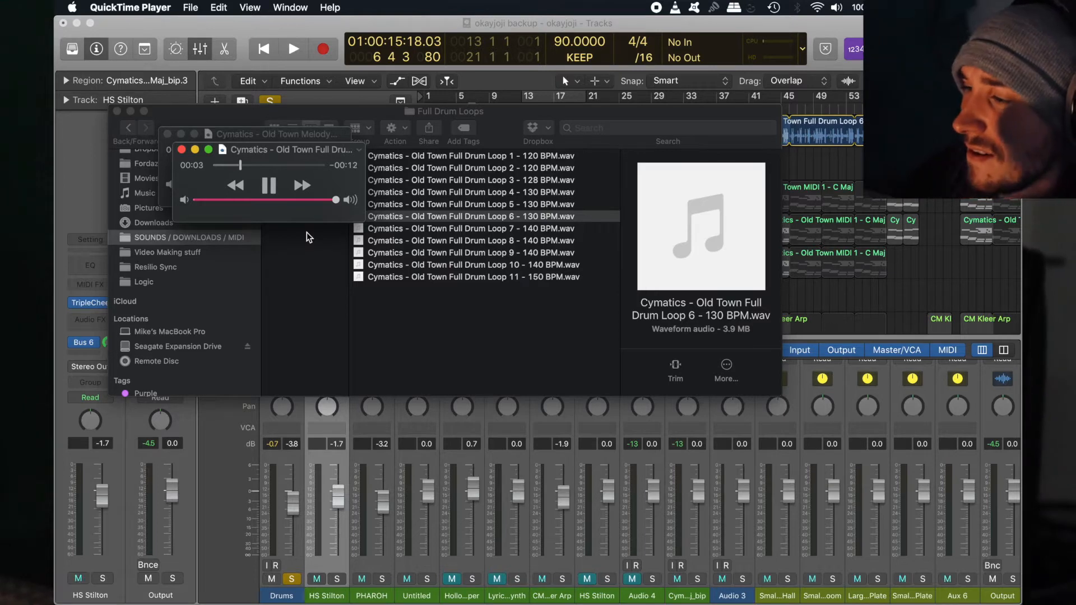
key("space")
Switch back to Logic Pro X and play the soloed Drums track from bar 5 at the project tempo.
left_click(855, 164)
key("super+Left")
key("super+Left")
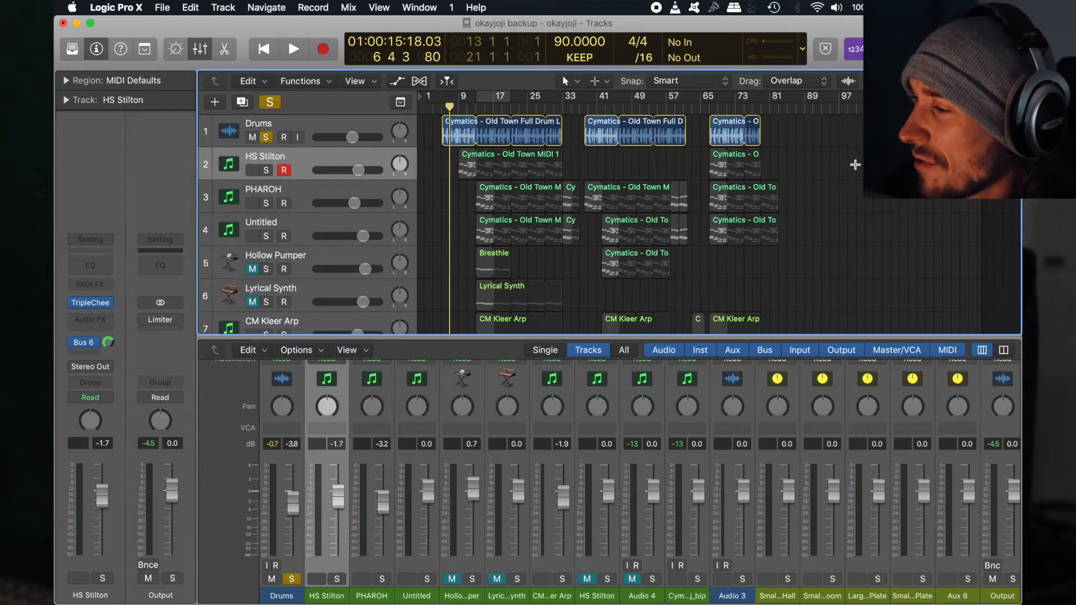
left_click(443, 108)
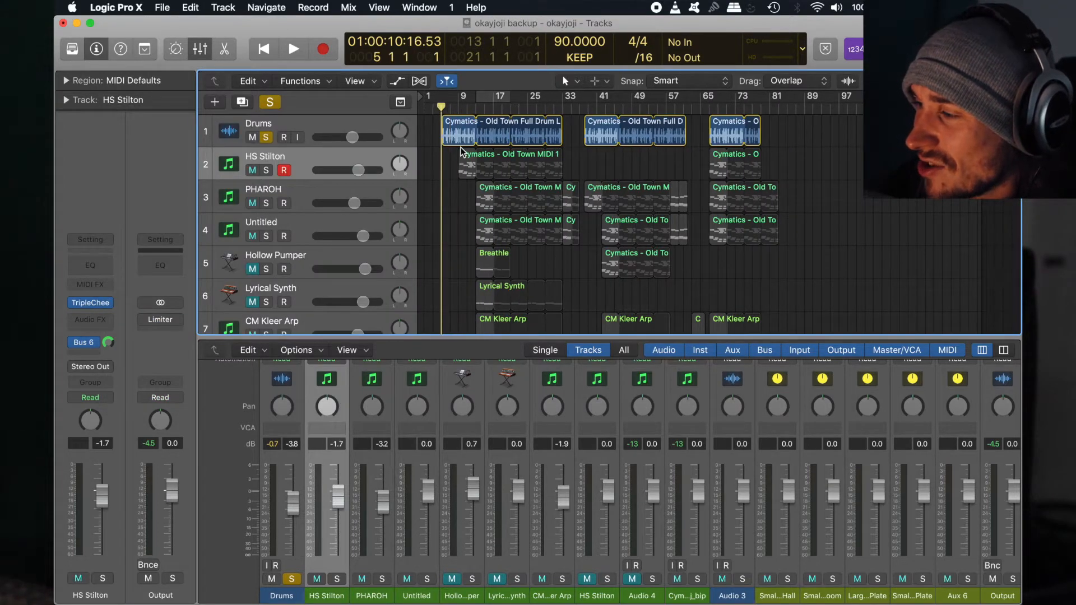
key("super+Right")
key("super+Right")
key("super+Right")
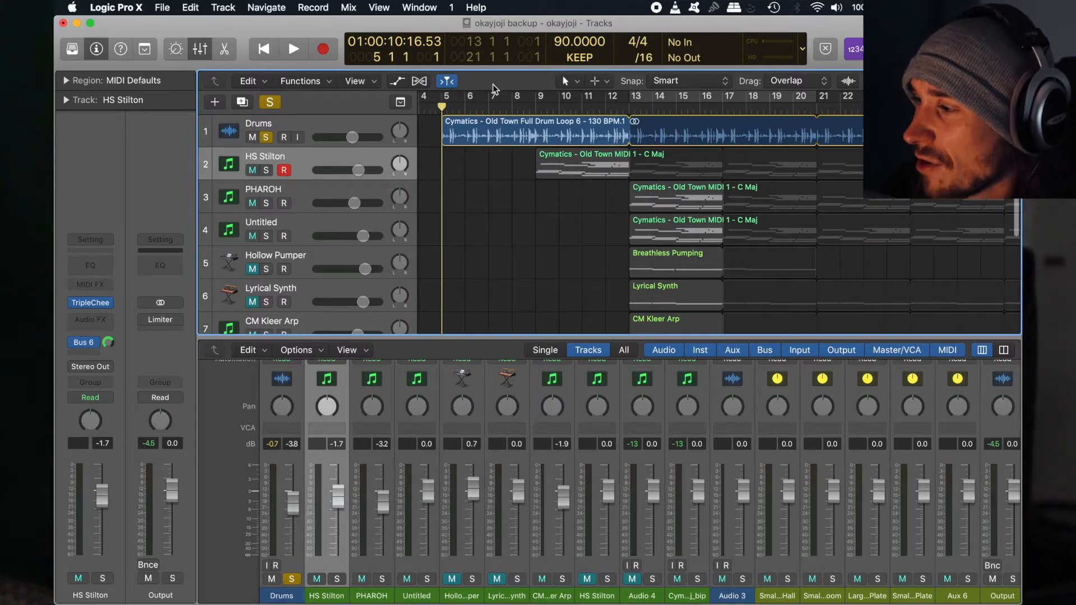
key("space")
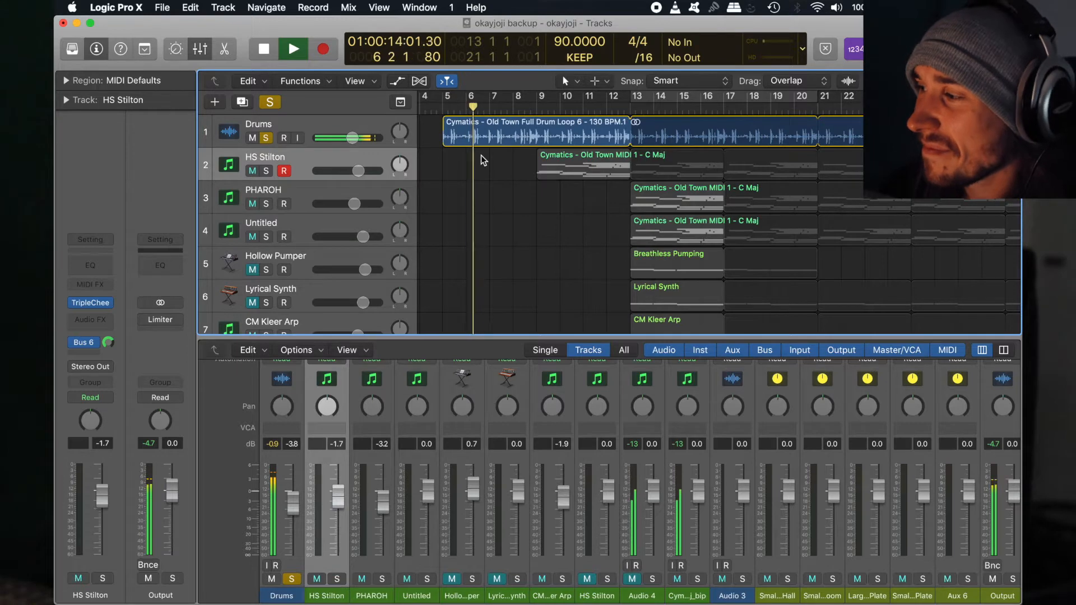
scroll(481, 157, "down", 1)
scroll(482, 158, "down", 5)
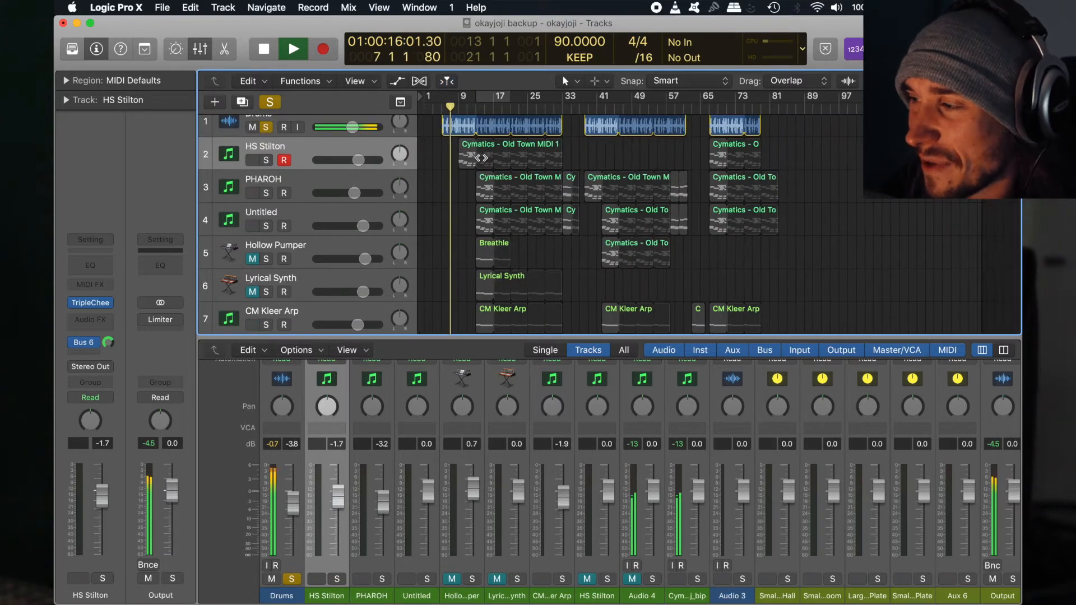
scroll(481, 158, "up", 1)
scroll(481, 157, "up", 5)
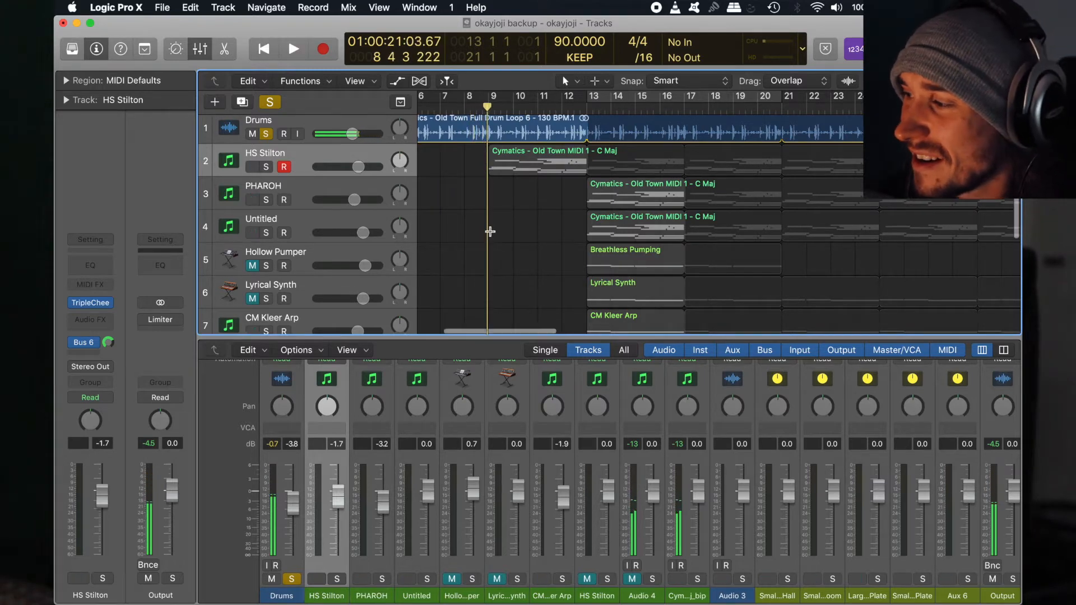
Turn off solo on the Drums track.
scroll(490, 230, "down", 1)
left_click(267, 127)
scroll(493, 226, "down", 5)
scroll(493, 225, "up", 5)
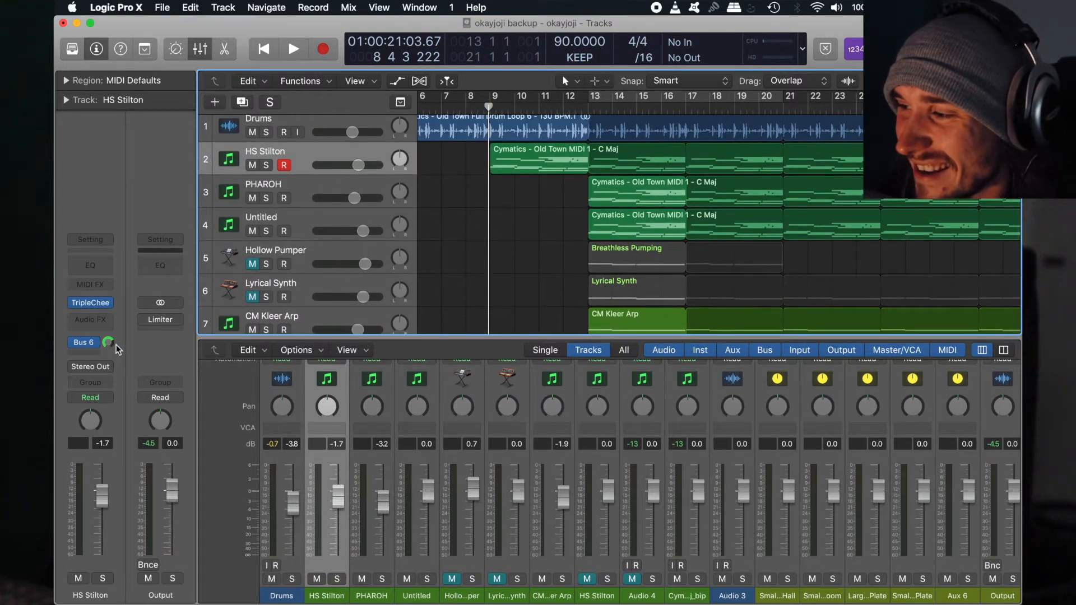
Browse the u-he AU instruments available for the HS Stilton track's instrument slot.
left_click(109, 303)
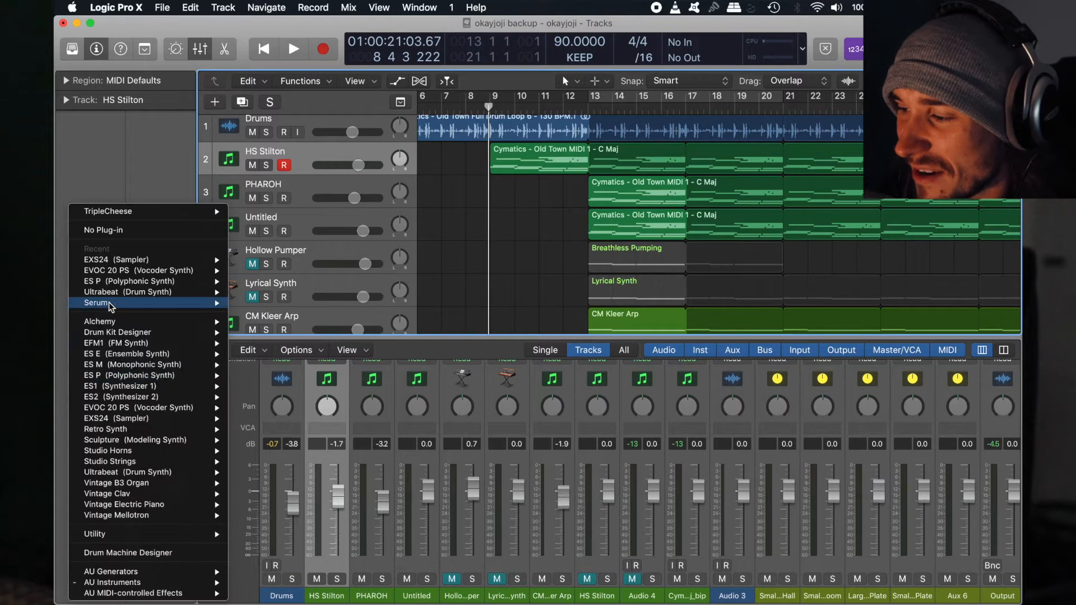
mouse_move(158, 581)
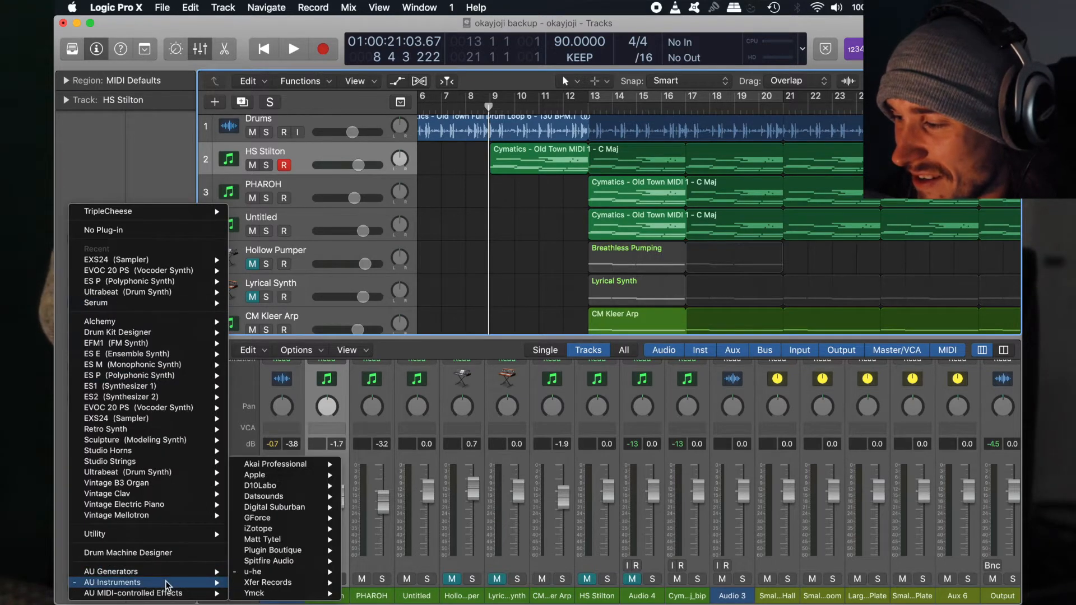
mouse_move(264, 573)
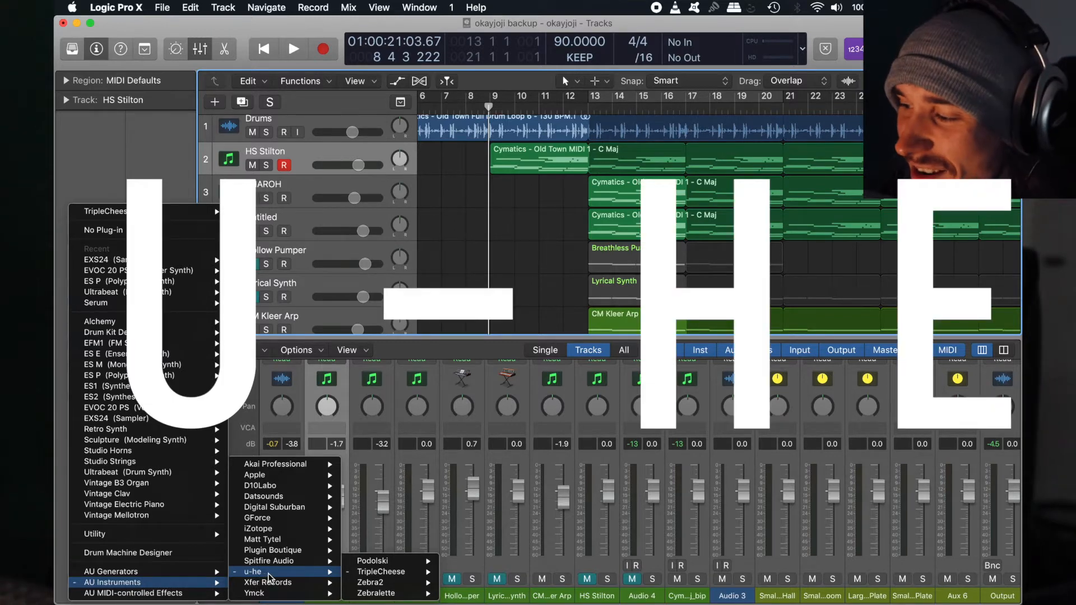
mouse_move(392, 565)
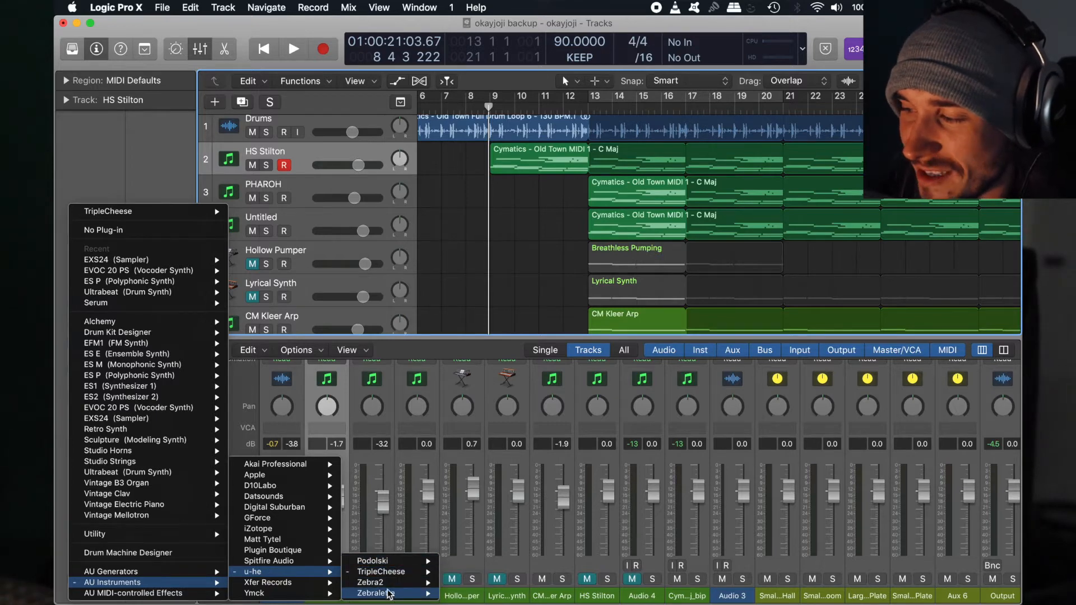
left_click(142, 174)
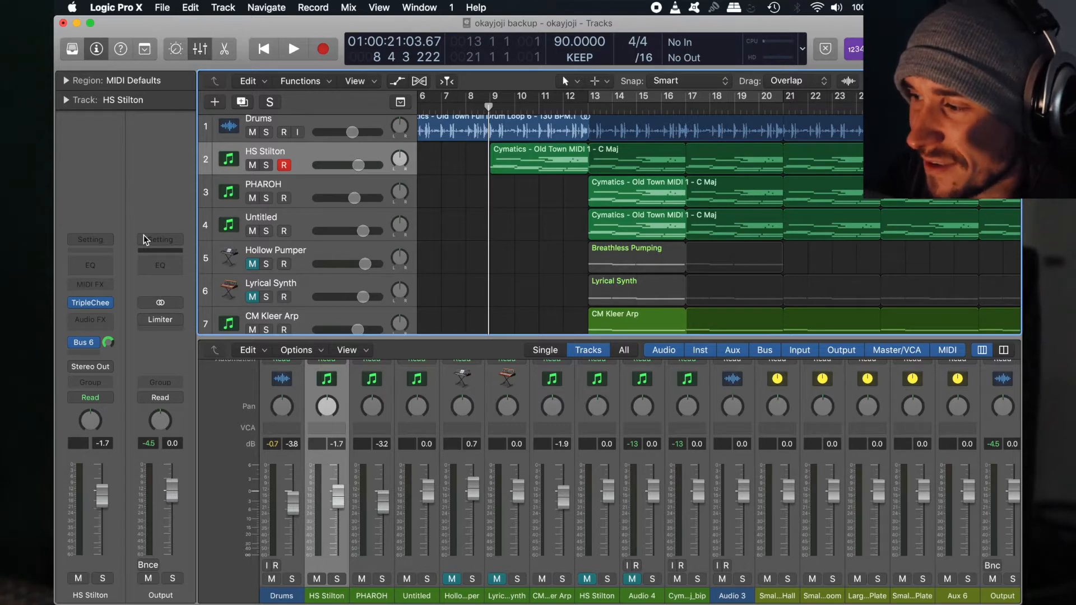
Open the TripleCheese synth used on the HS Stilton track.
scroll(418, 247, "down", 5)
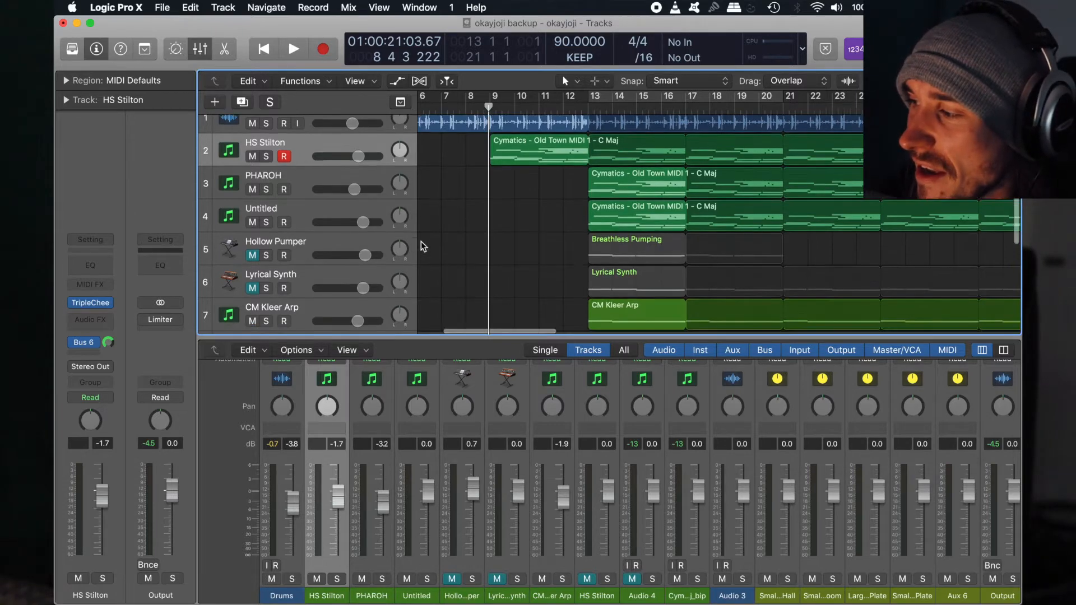
scroll(421, 245, "up", 3)
scroll(421, 241, "up", 3)
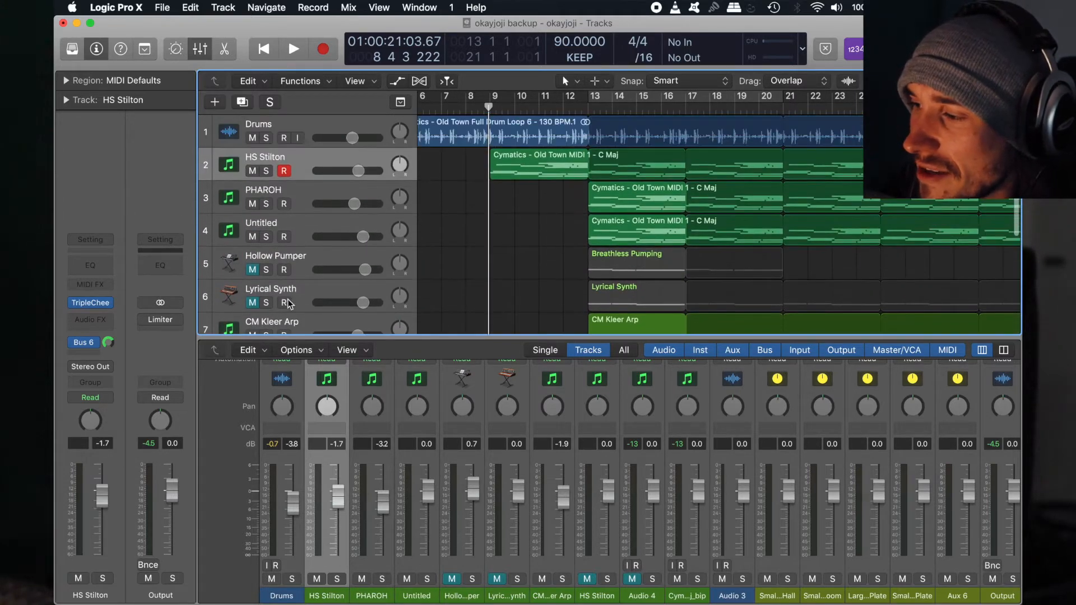
left_click(93, 303)
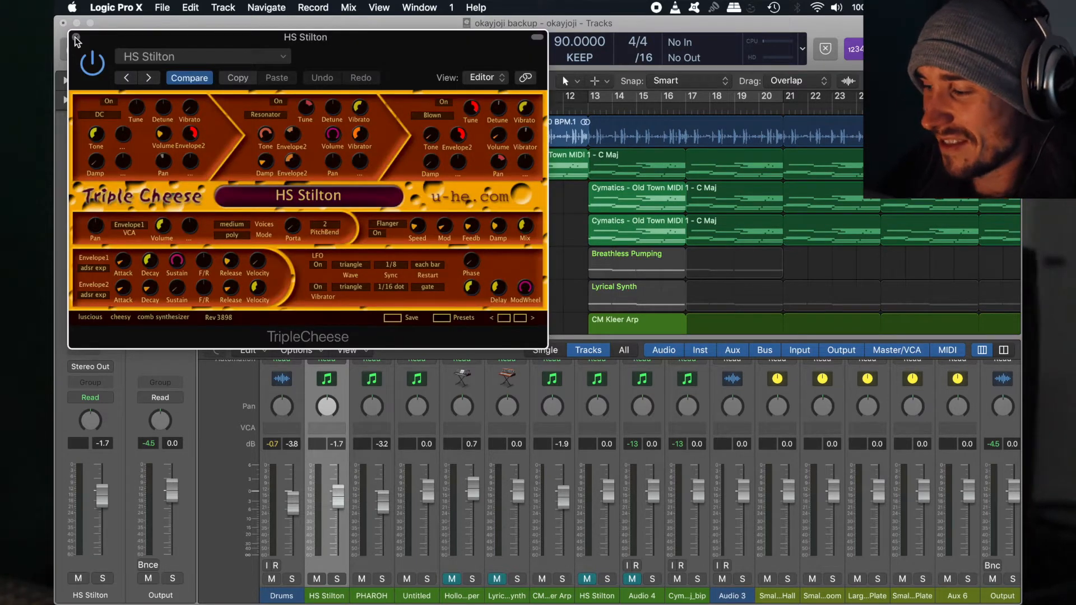
Bring up Musical Typing and improvise notes to audition the HS Stilton preset, closing the TripleCheese window when finished.
key("super+k")
key("j")
key("h")
key("w")
key("h")
key("a")
key("k")
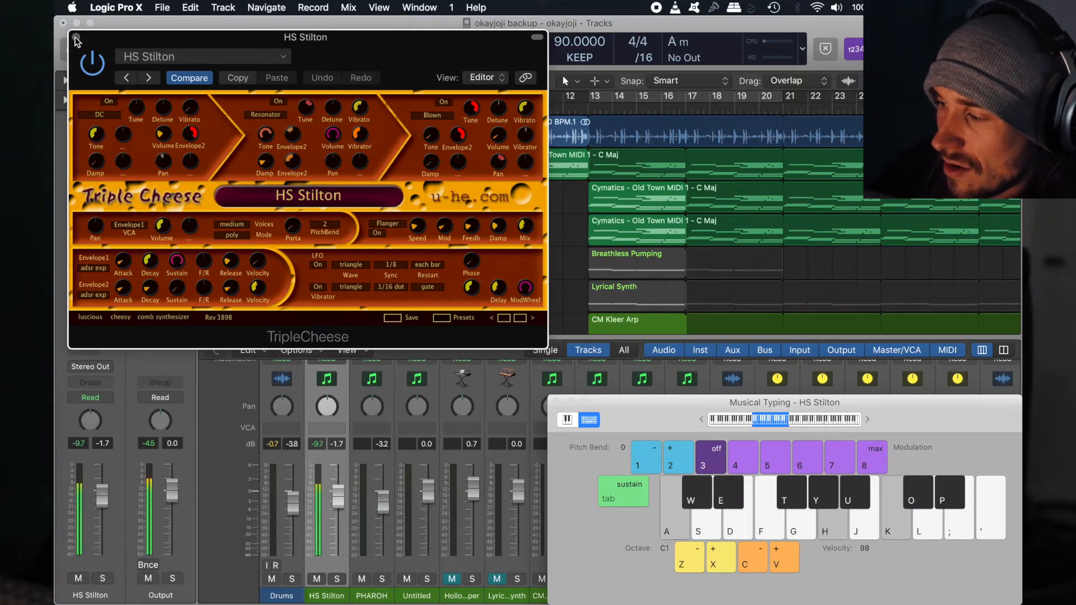
key("j")
key("l")
key("j")
key("s")
key("d")
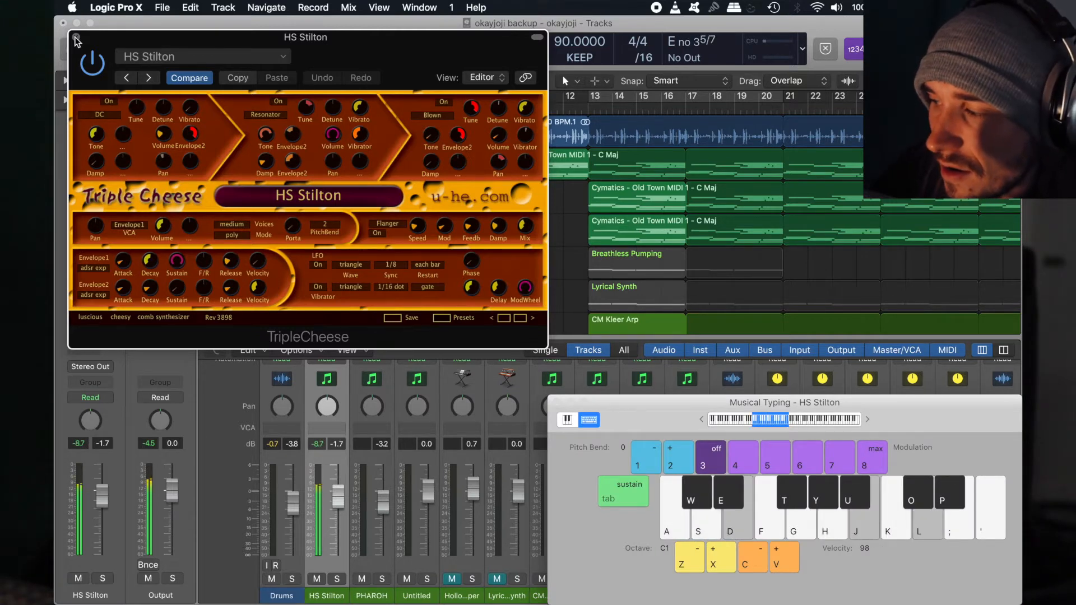
key("s")
key("j")
key("a")
key("l")
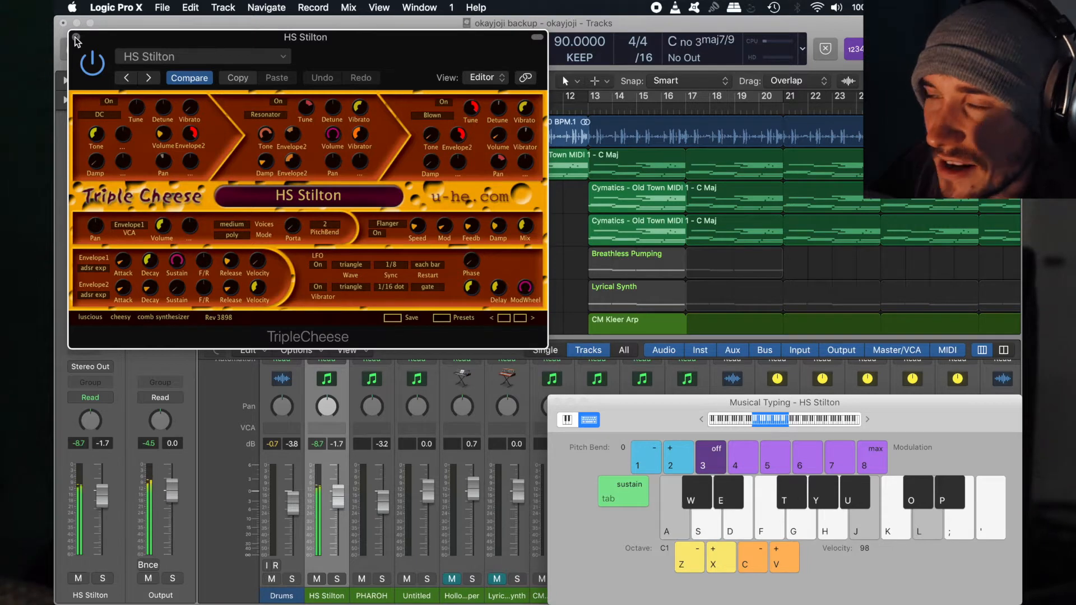
key("j")
key("l")
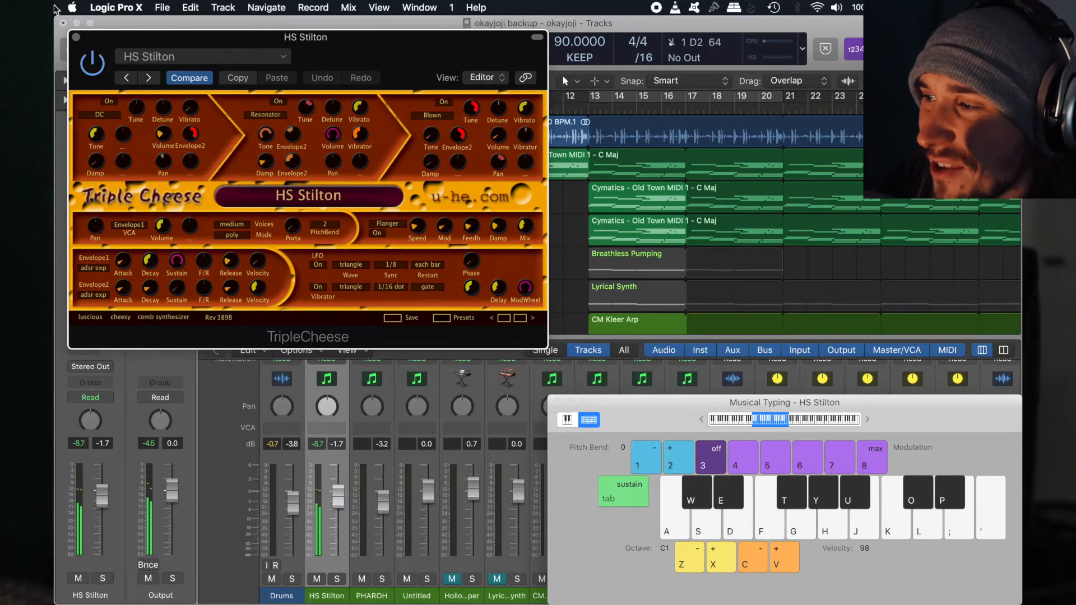
left_click(77, 37)
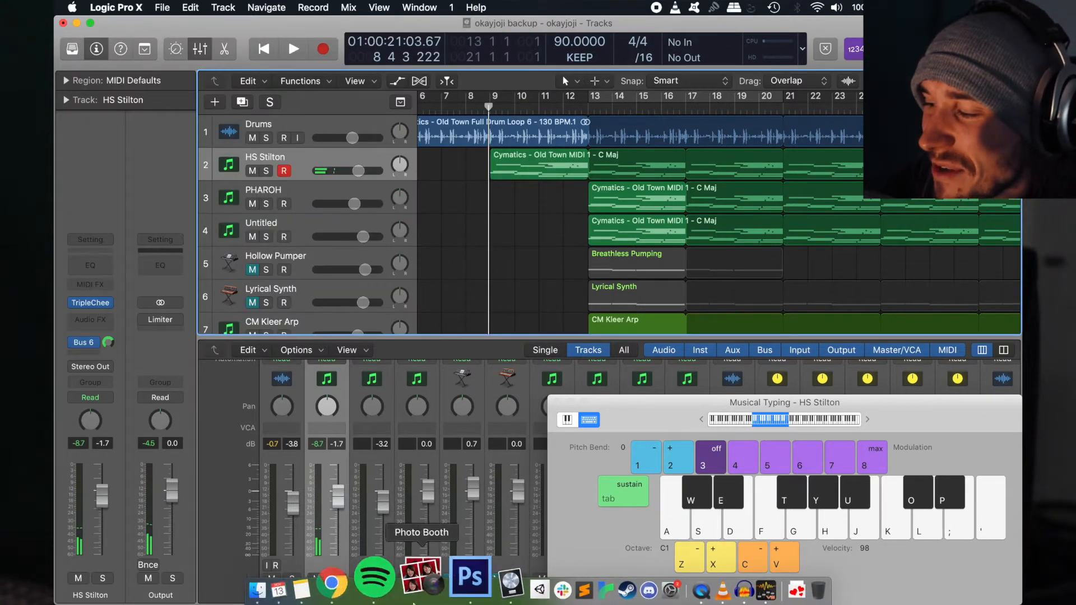
Switch to Finder and preview Cymatics - Old Town Melody Loop 1 - 110 BPM C Maj.wav from the pack's Melody Loops folder.
left_click(305, 577)
scroll(334, 172, "left", 10)
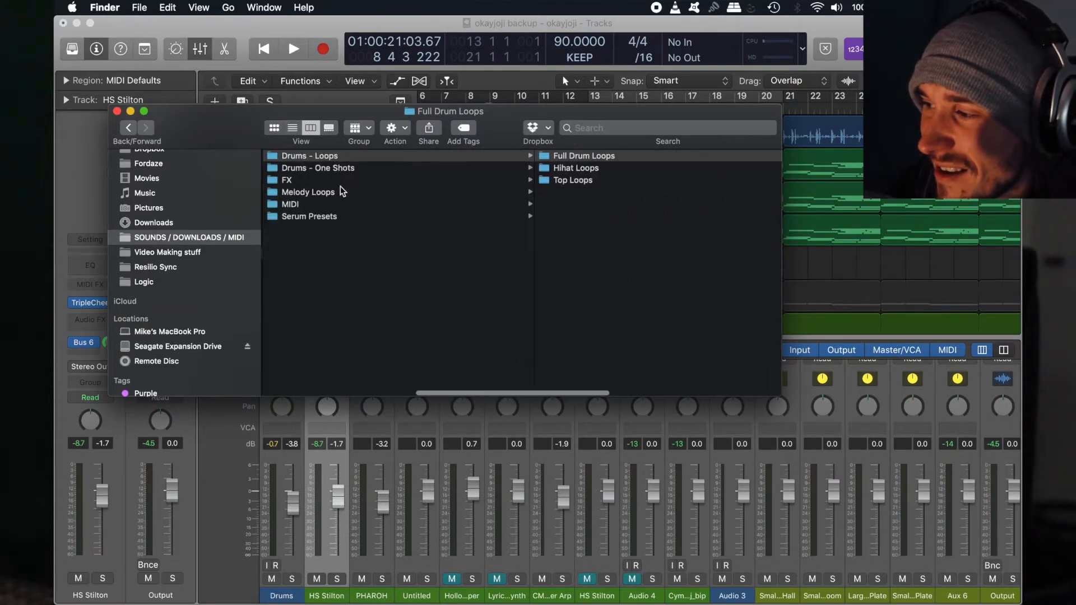
left_click(335, 191)
double_click(610, 157)
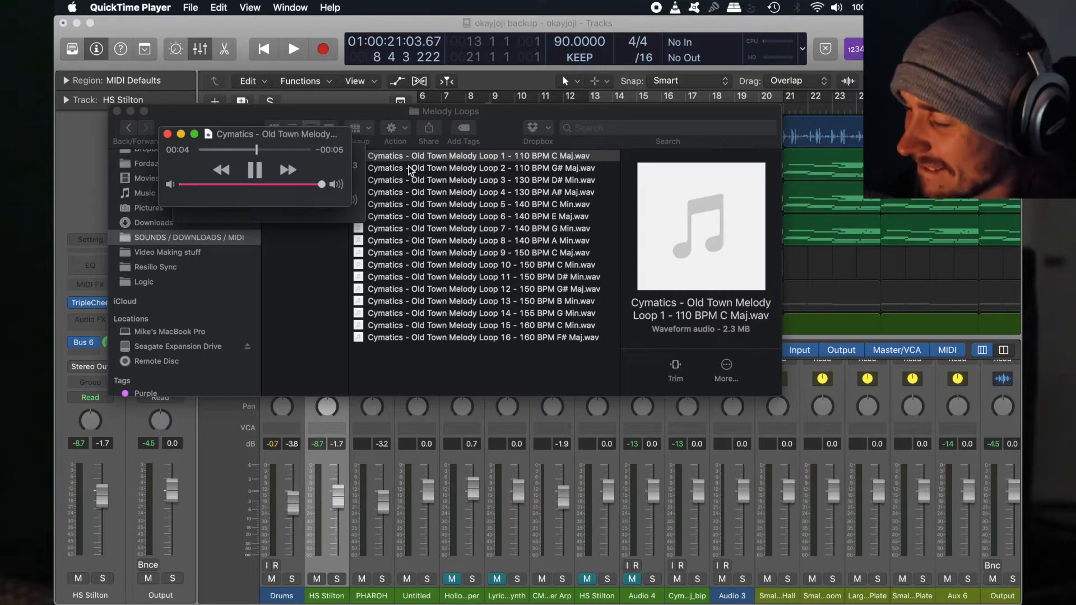
key("space")
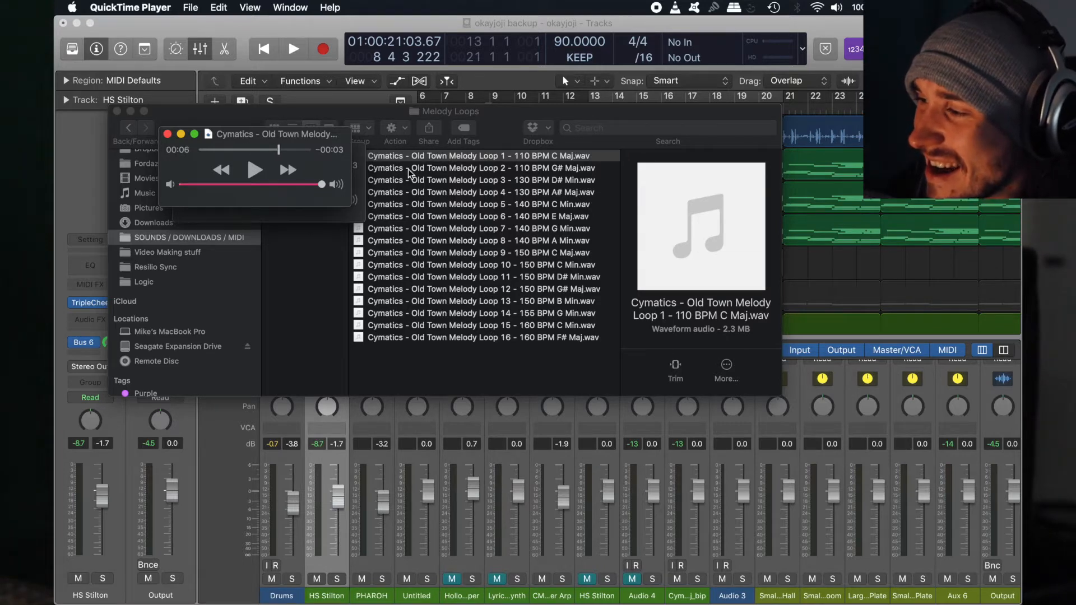
Open the Old Town pack's MIDI folder and play Cymatics - Old Town MIDI 1 - C Maj.mid in VLC.
scroll(374, 281, "left", 5)
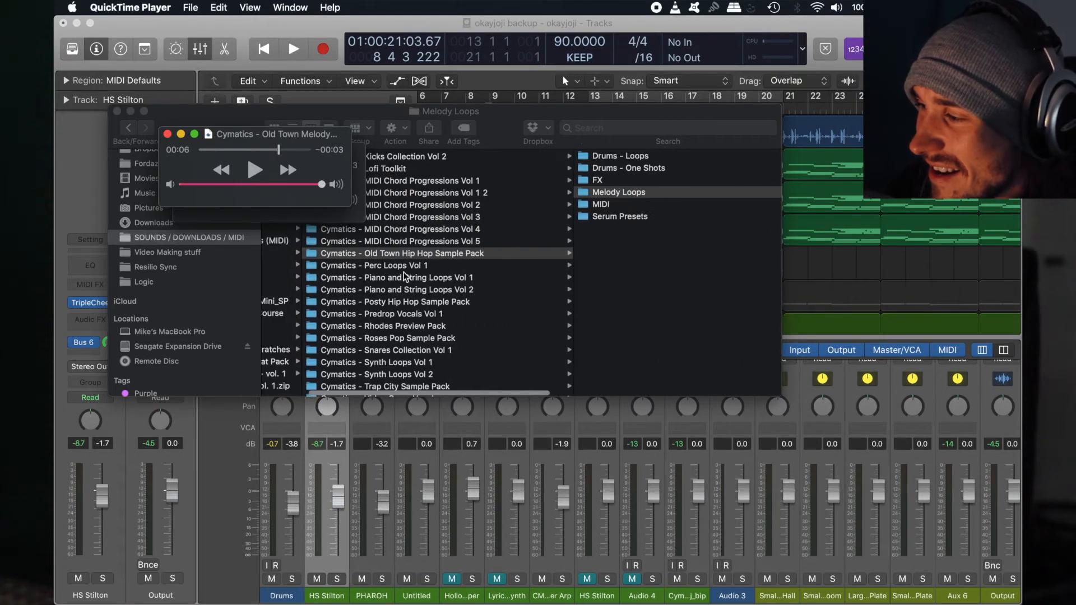
left_click(609, 200)
left_click(606, 201)
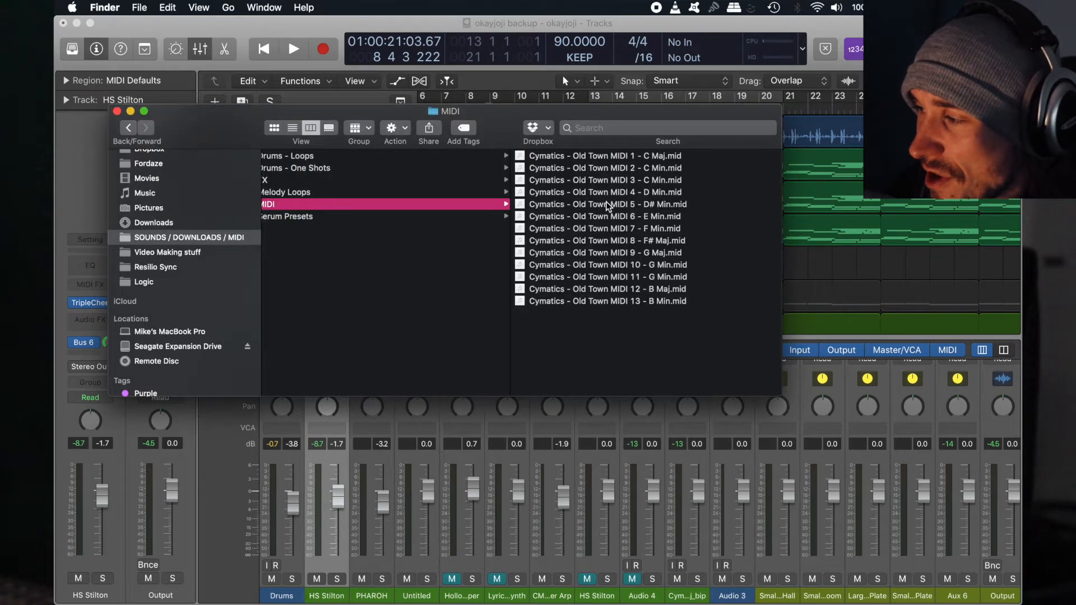
double_click(621, 156)
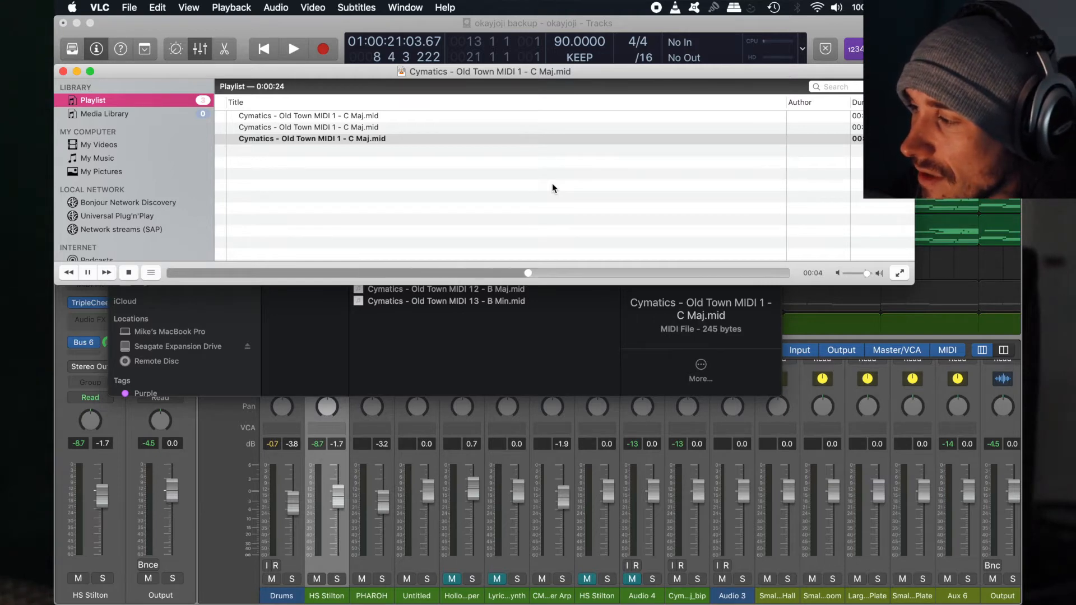
Switch back to Logic Pro X, move the playhead to bar 9 and close Musical Typing.
left_click(941, 264)
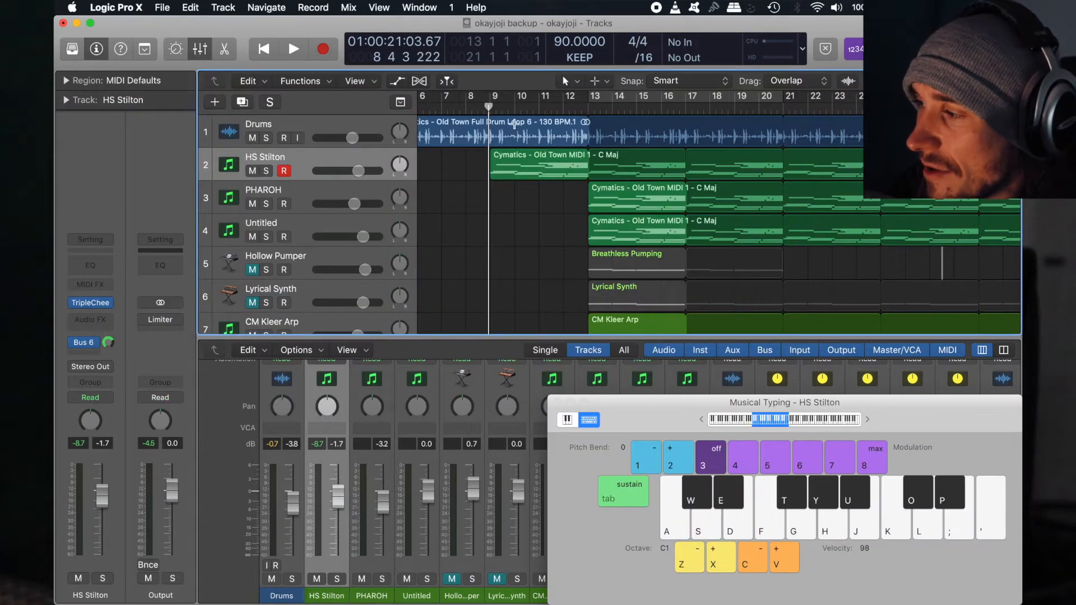
left_click(488, 107)
key("s")
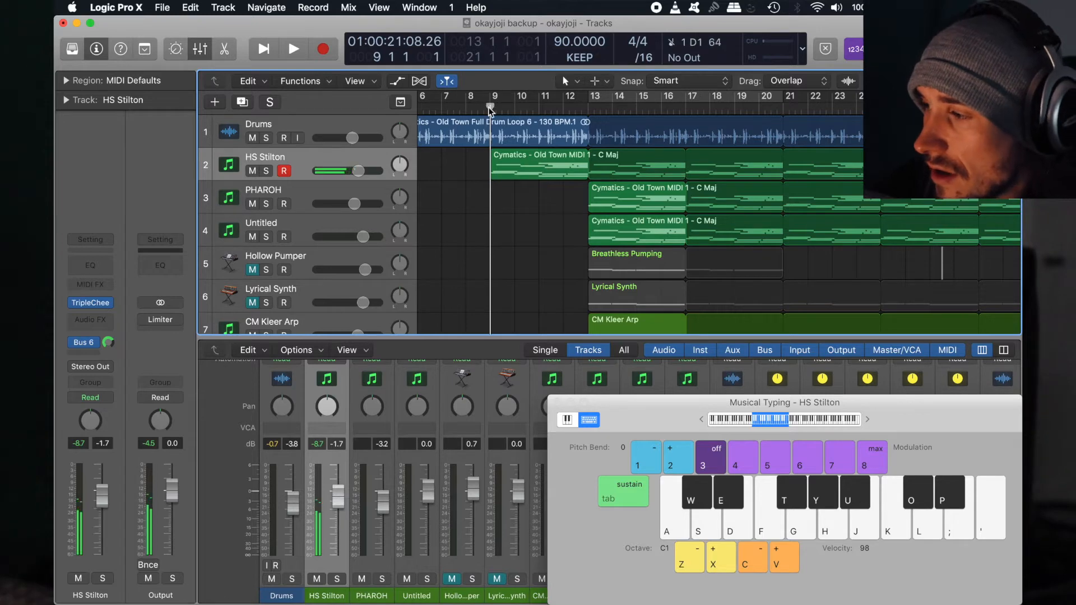
left_click(556, 403)
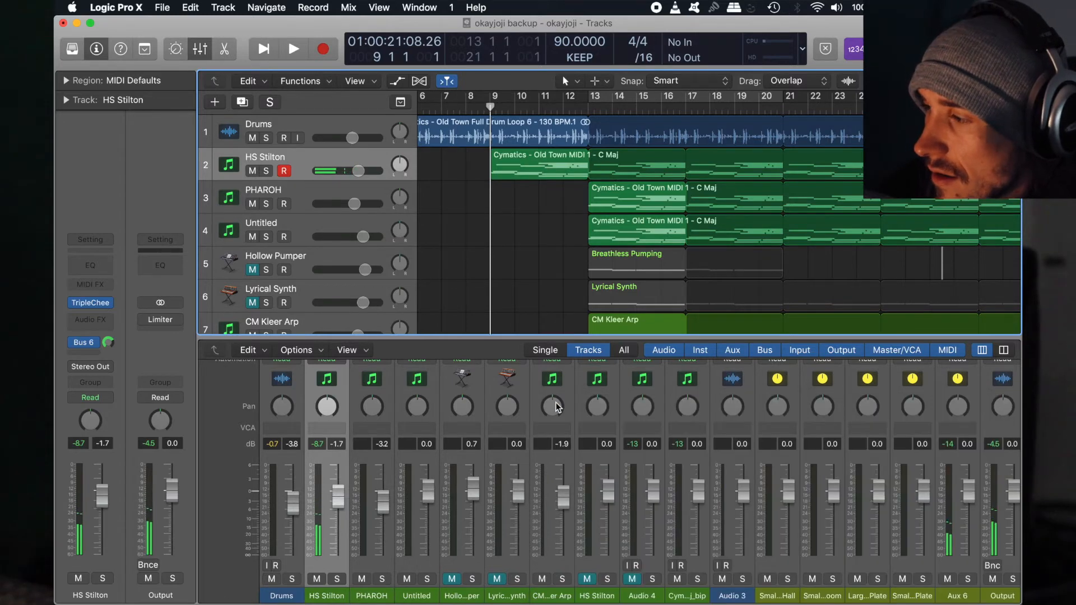
Solo the HS Stilton track and play it from bar 9.
key("s")
key("space")
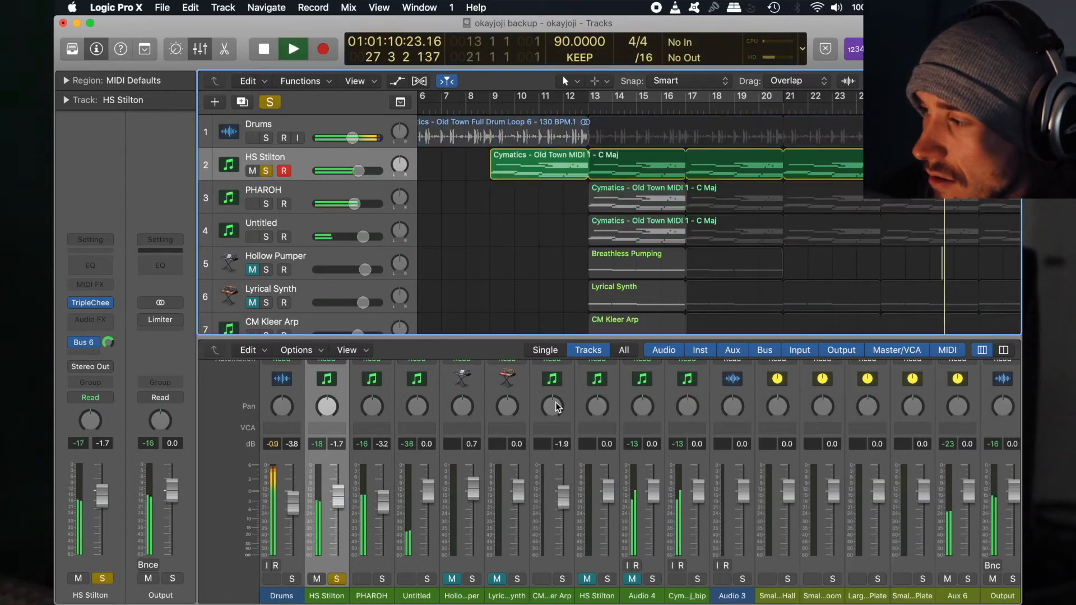
key("space")
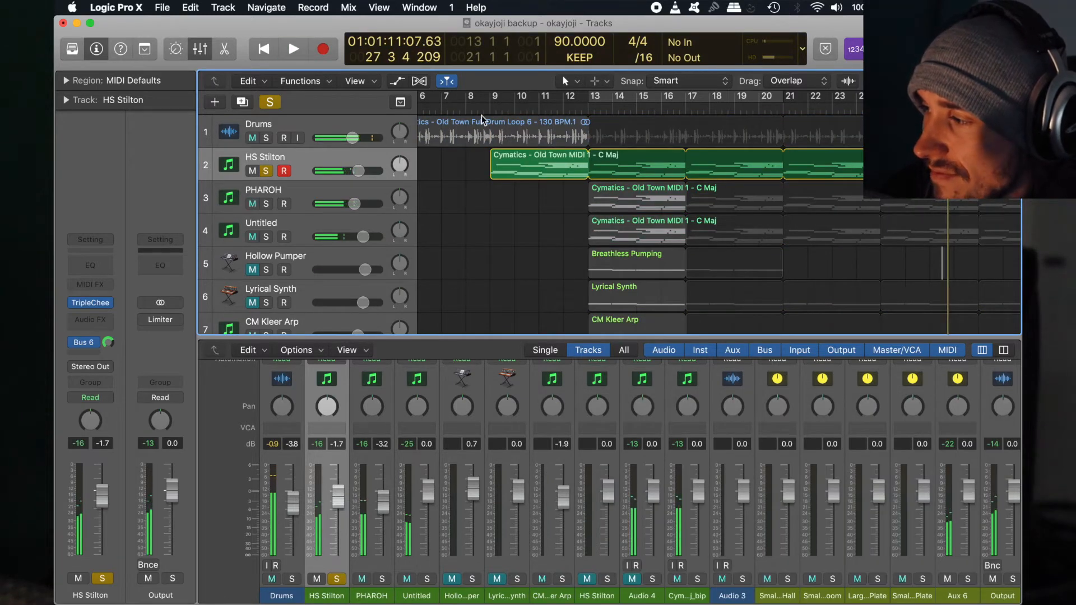
left_click(489, 109)
key("space")
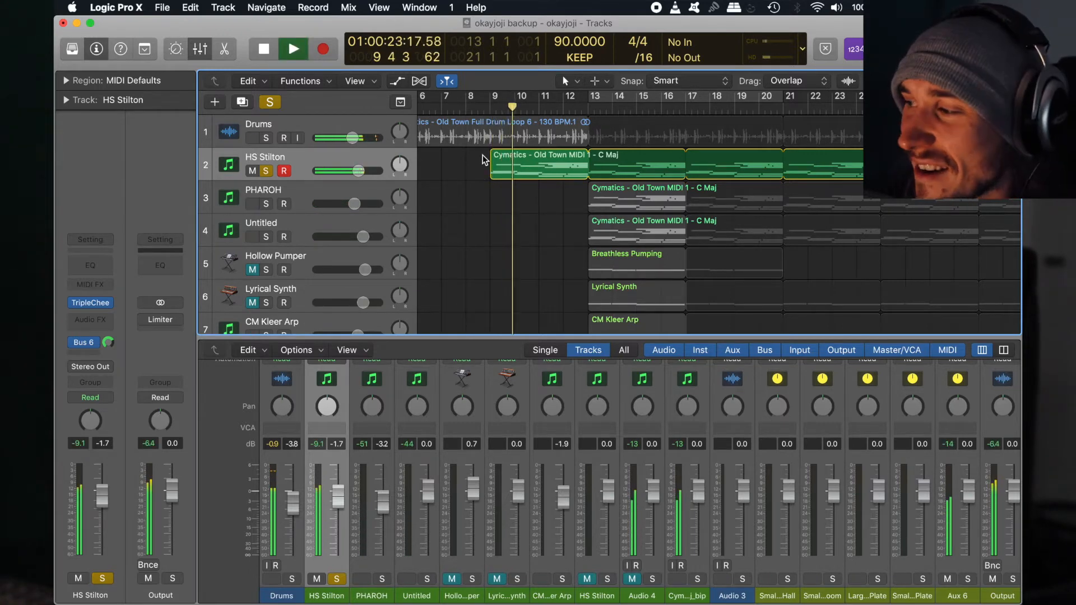
Open the HS Stilton track's Old Town MIDI 1 region in the Piano Roll and examine its notes during playback before stopping.
double_click(527, 153)
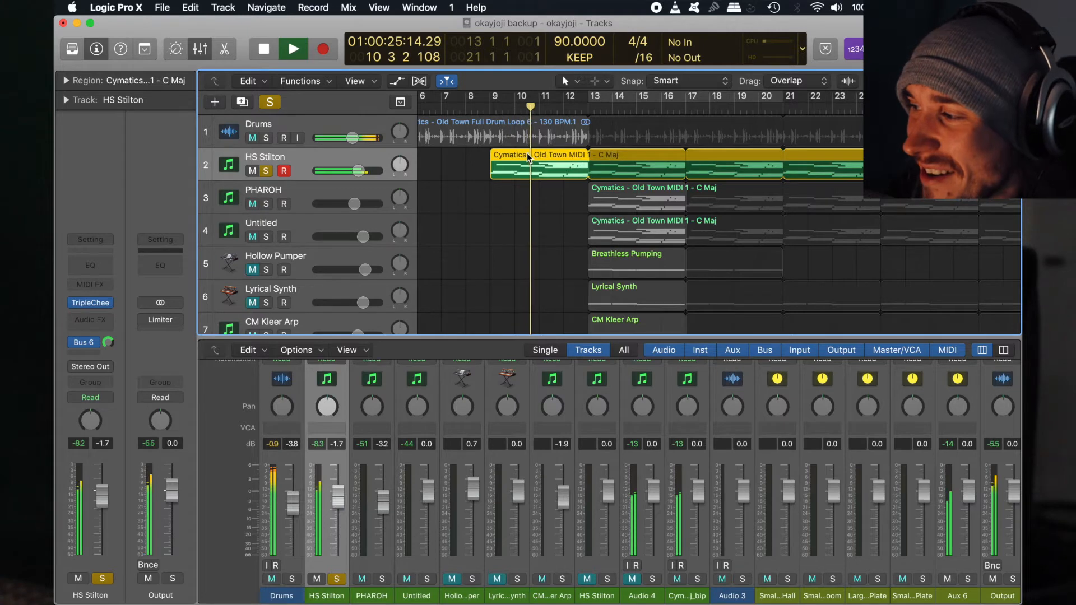
scroll(514, 530, "down", 3)
scroll(516, 532, "down", 4)
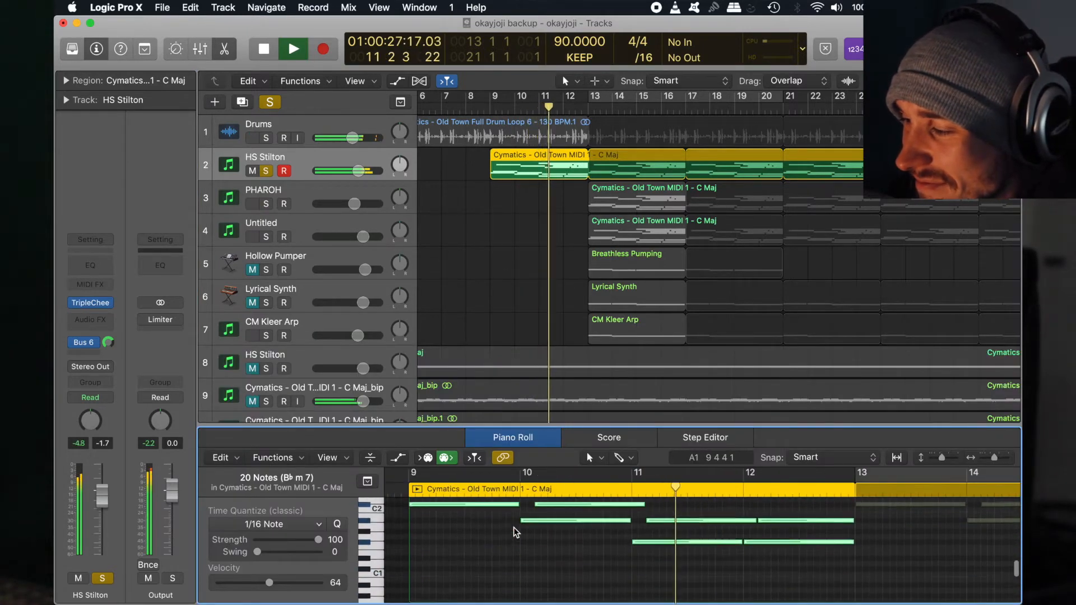
scroll(516, 532, "up", 1)
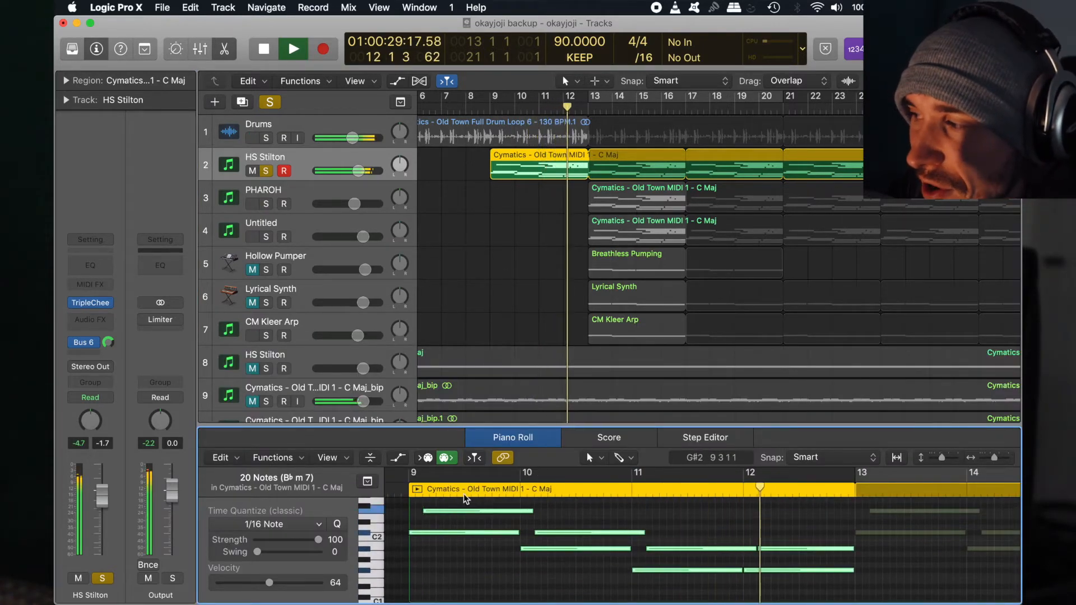
key("space")
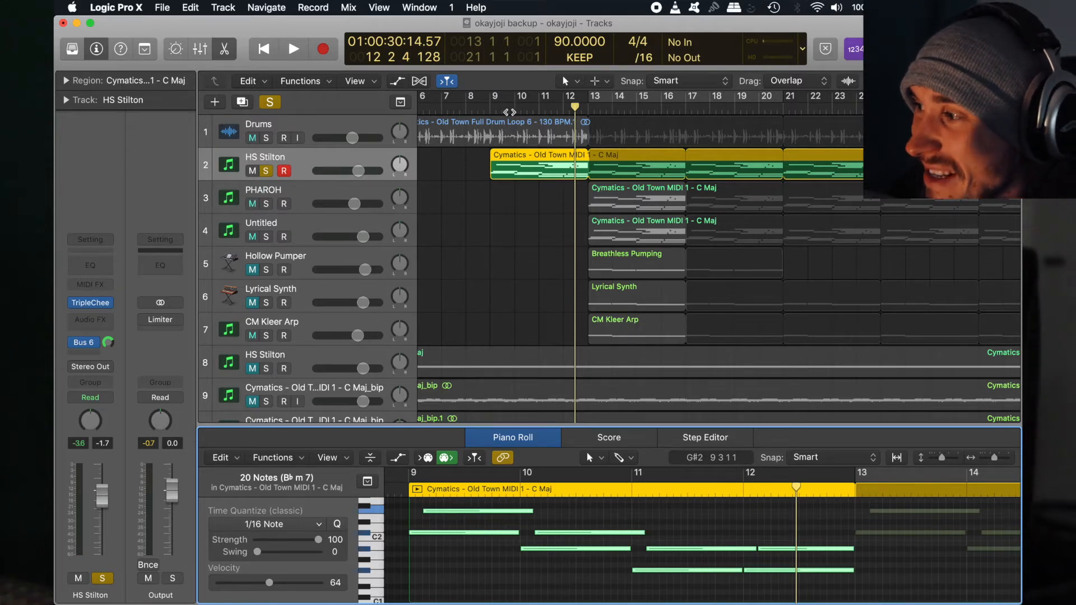
Return the playhead to bar 9, close the editor and reopen the HS Stilton region in the Piano Roll.
left_click(491, 107)
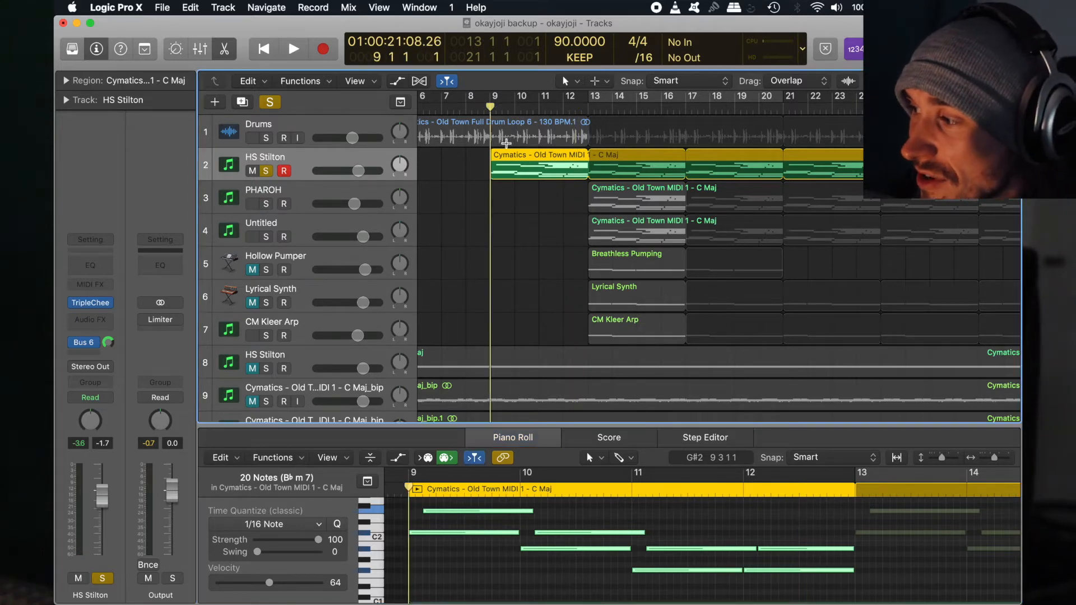
key("p")
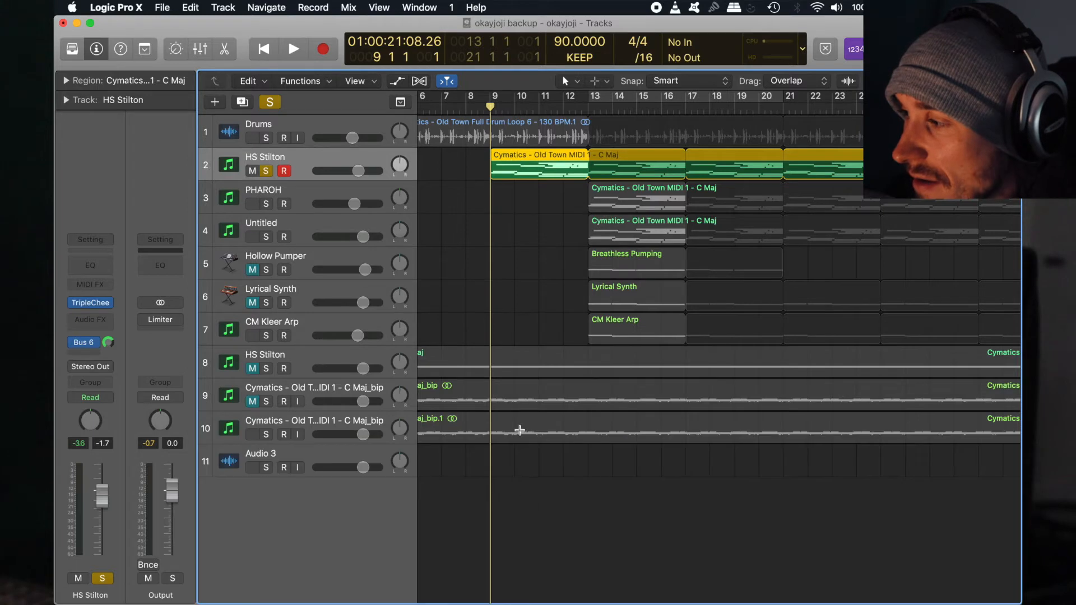
double_click(522, 158)
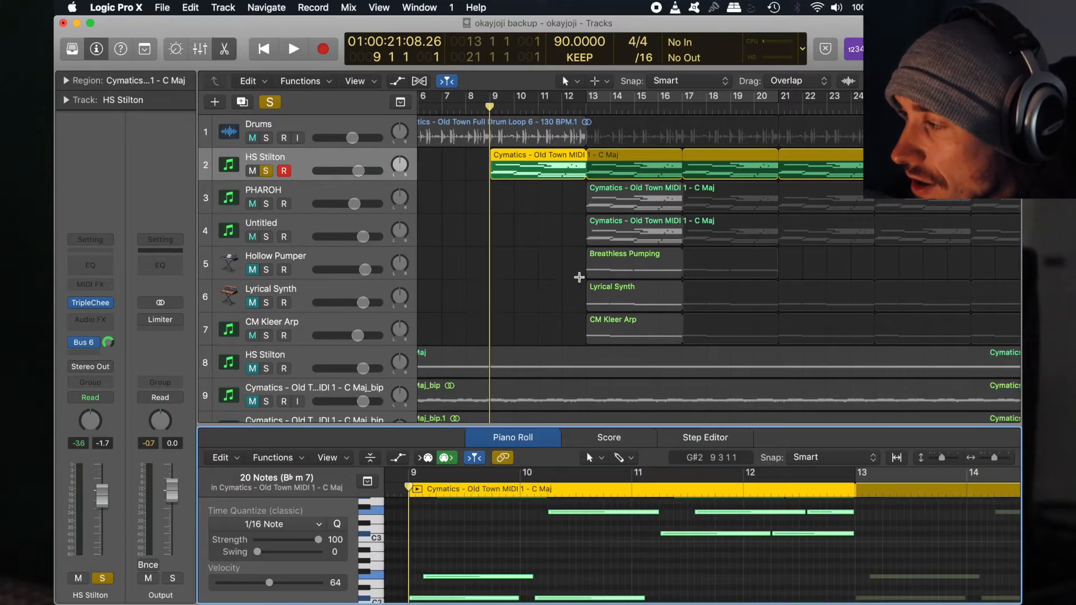
Switch to Finder and import Cymatics - Old Town MIDI 1 - C Maj.mid onto the HS Stilton track at bar 36.
scroll(579, 277, "down", 5)
scroll(579, 277, "right", 2)
left_click(300, 580)
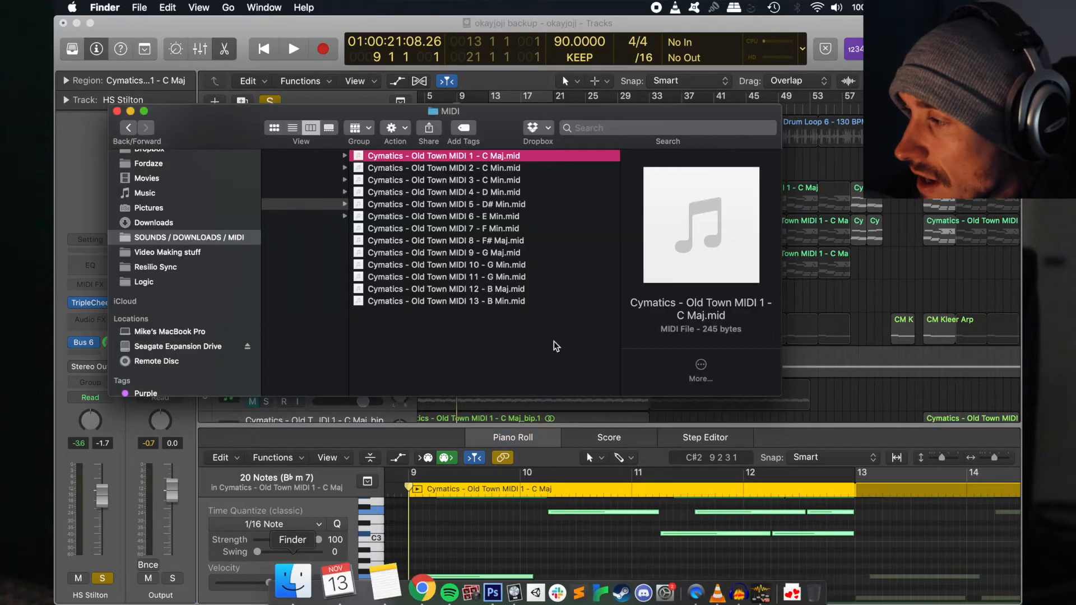
left_click_drag(499, 114, 506, 276)
left_click_drag(503, 317, 674, 163)
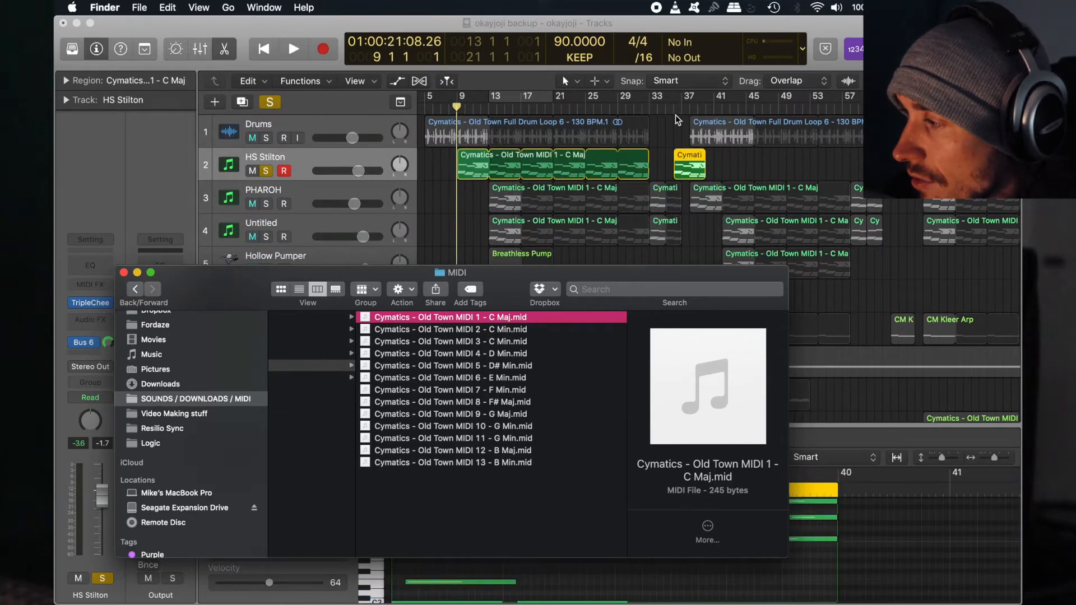
Play the newly imported region from bar 36 to hear it in its original key.
left_click(674, 116)
left_click(674, 115)
key("space")
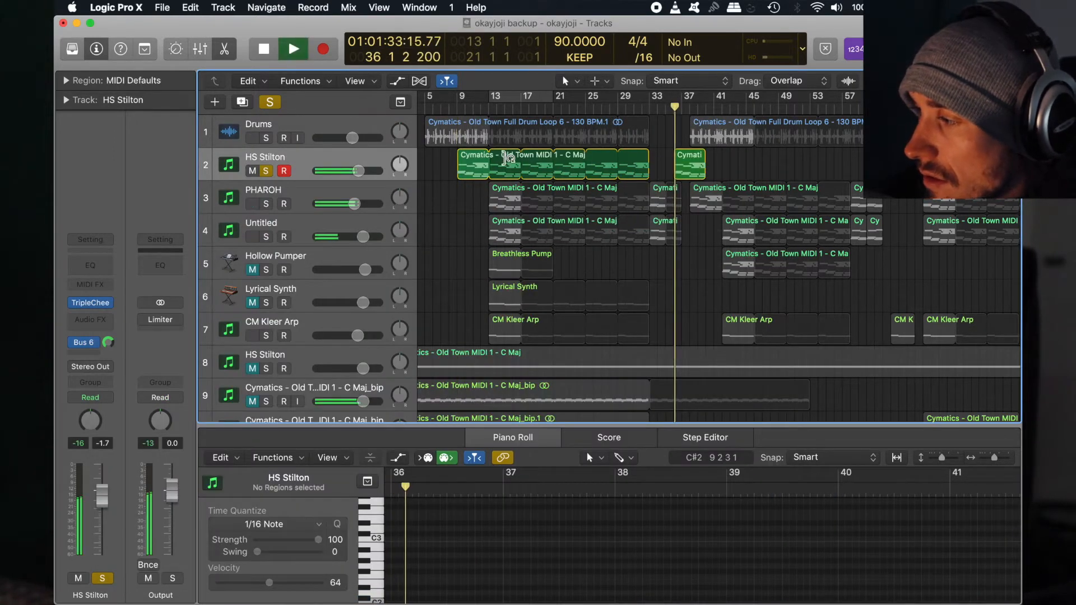
key("super+Right")
key("super+Right")
key("super+Right")
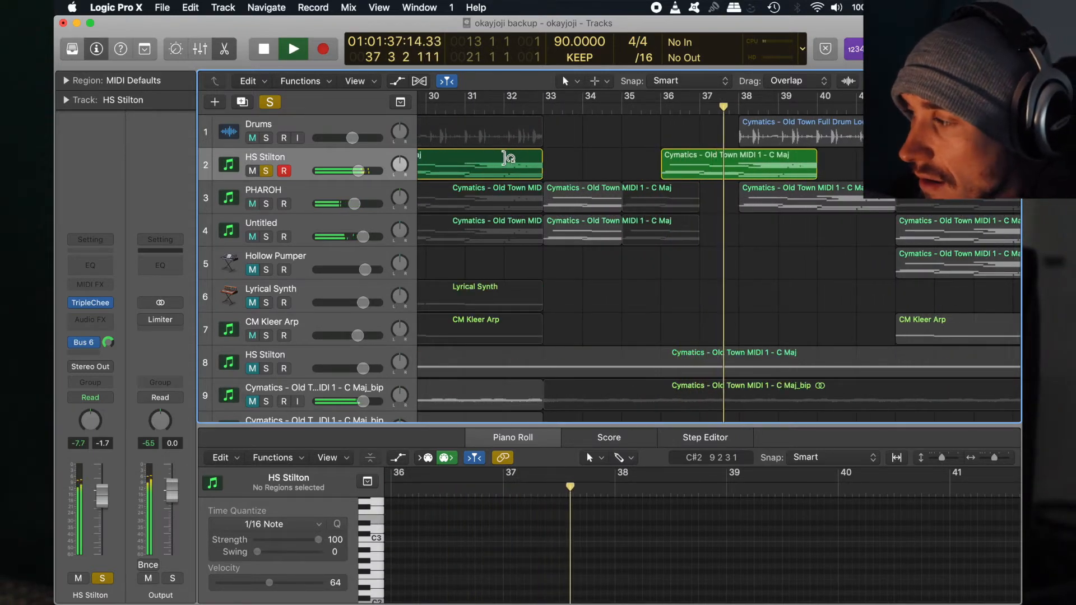
Transpose all notes of the region at bar 36 up one semitone in the Piano Roll and play the result.
scroll(511, 533, "up", 10)
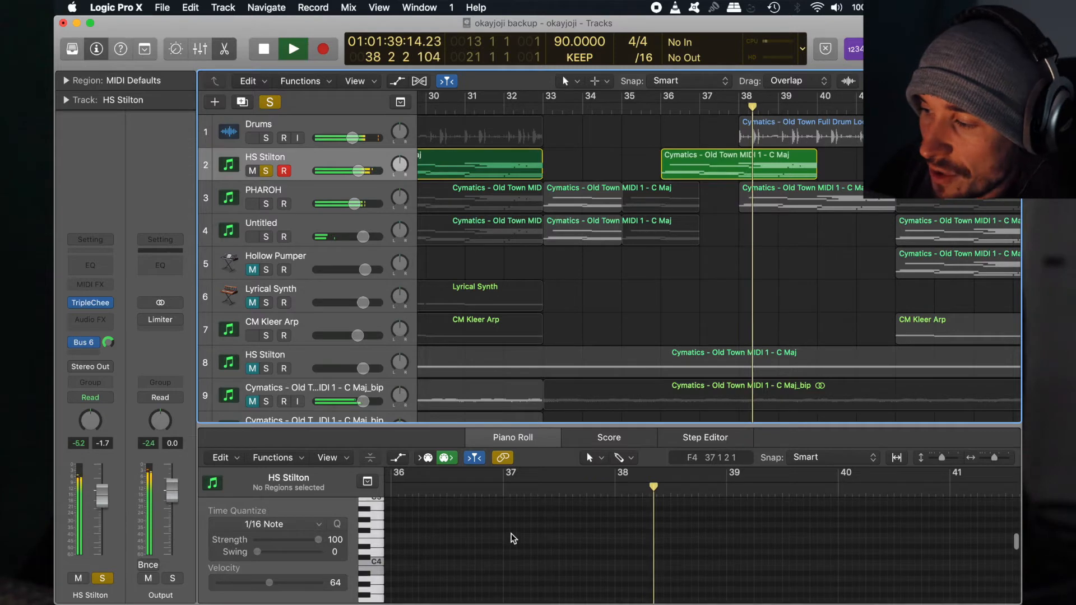
scroll(511, 533, "down", 5)
scroll(511, 533, "left", 10)
scroll(511, 533, "down", 10)
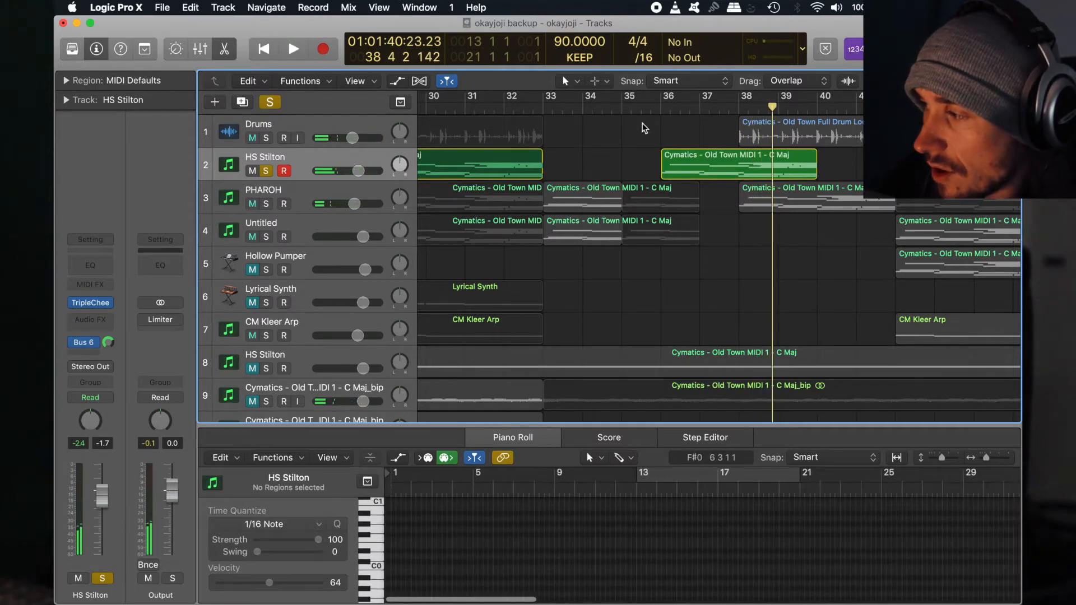
left_click(671, 164)
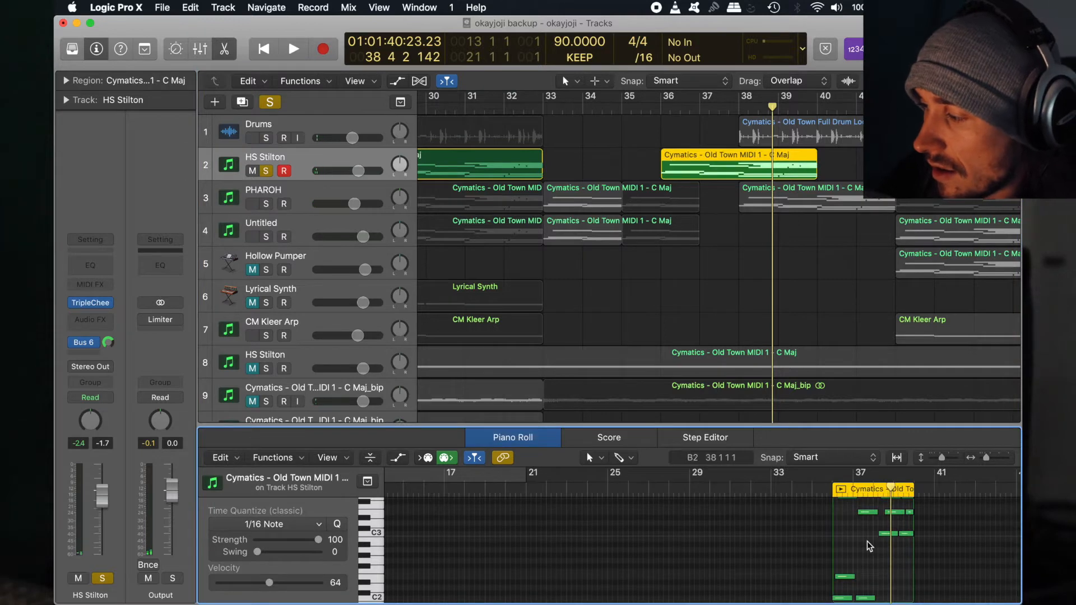
key("super+a")
key("alt+Up")
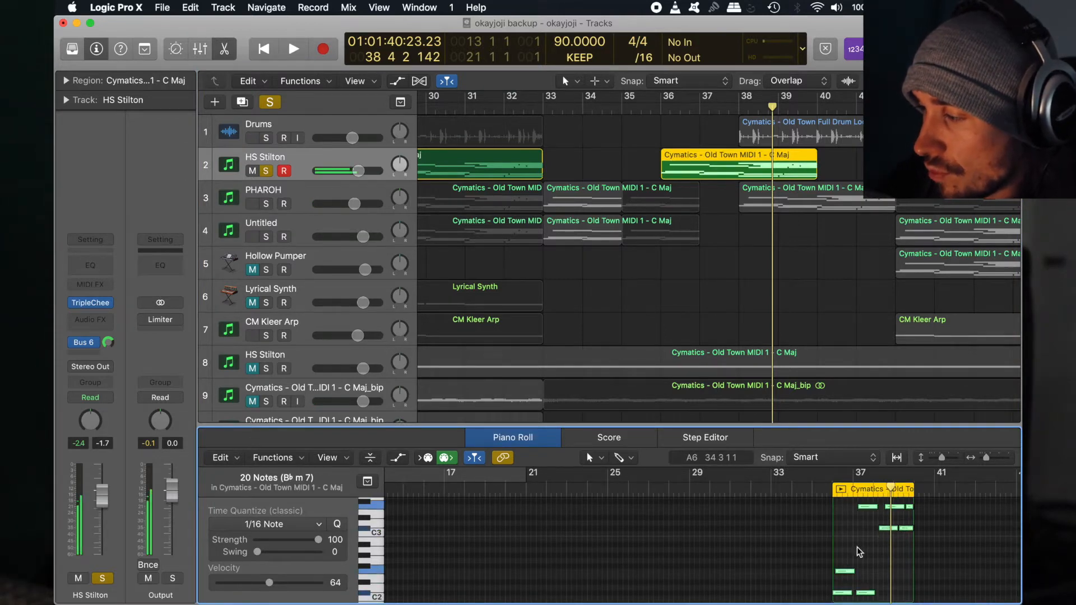
key("space")
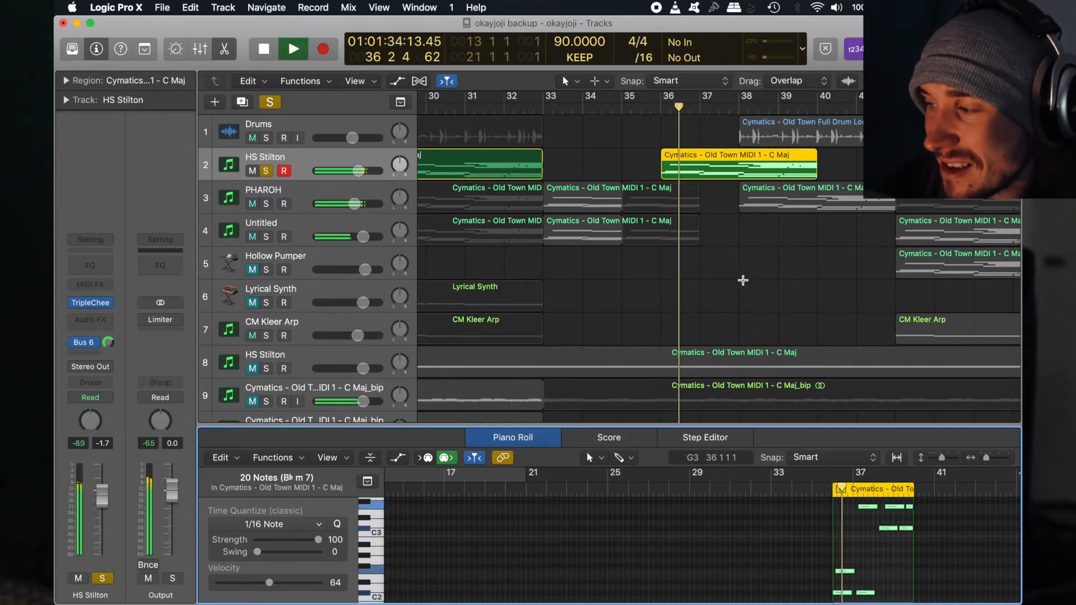
key("space")
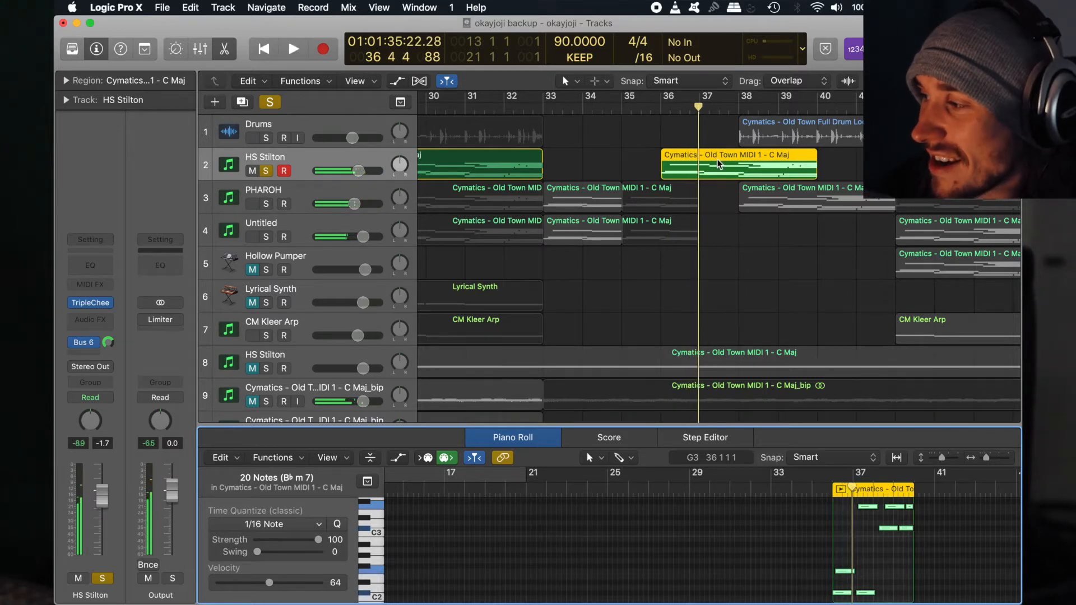
Delete the test region at bar 36 and turn off solo on the HS Stilton track.
key("Delete")
key("z")
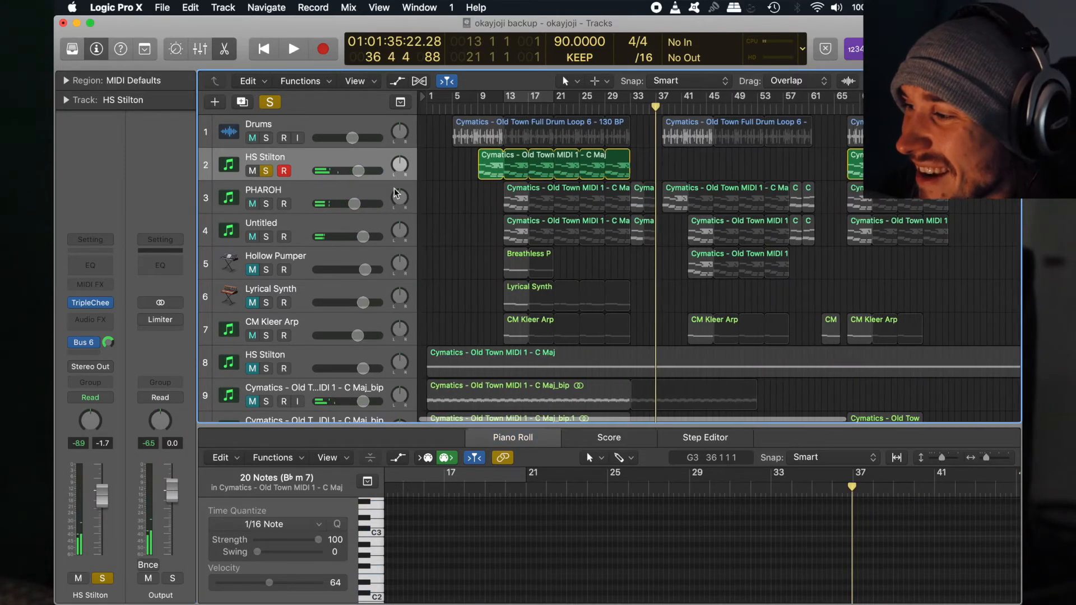
left_click(266, 170)
Look through the Untitled and bounced tracks, and open the TripleCheese synth on the second HS Stilton track, track 8.
scroll(446, 207, "down", 2)
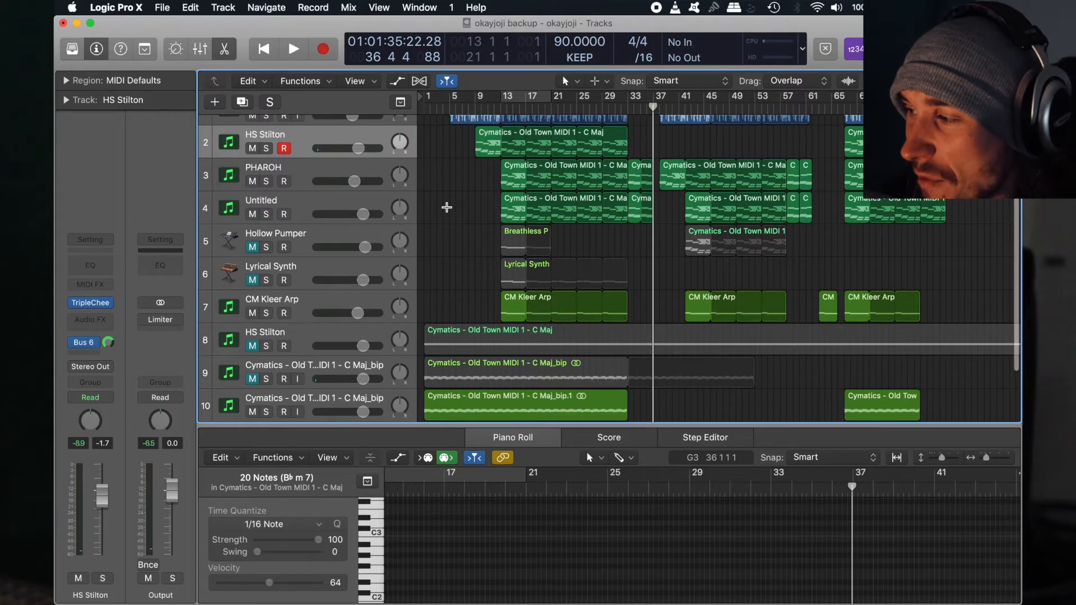
scroll(447, 207, "up", 1)
scroll(446, 207, "down", 4)
scroll(446, 208, "up", 5)
left_click(283, 242)
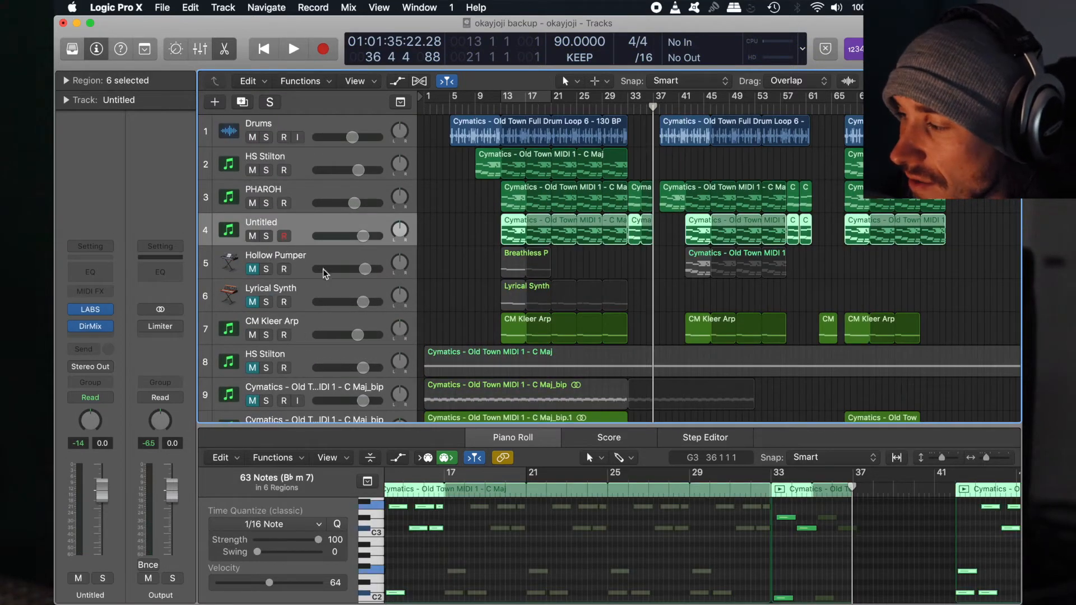
scroll(443, 306, "down", 3)
left_click(337, 367)
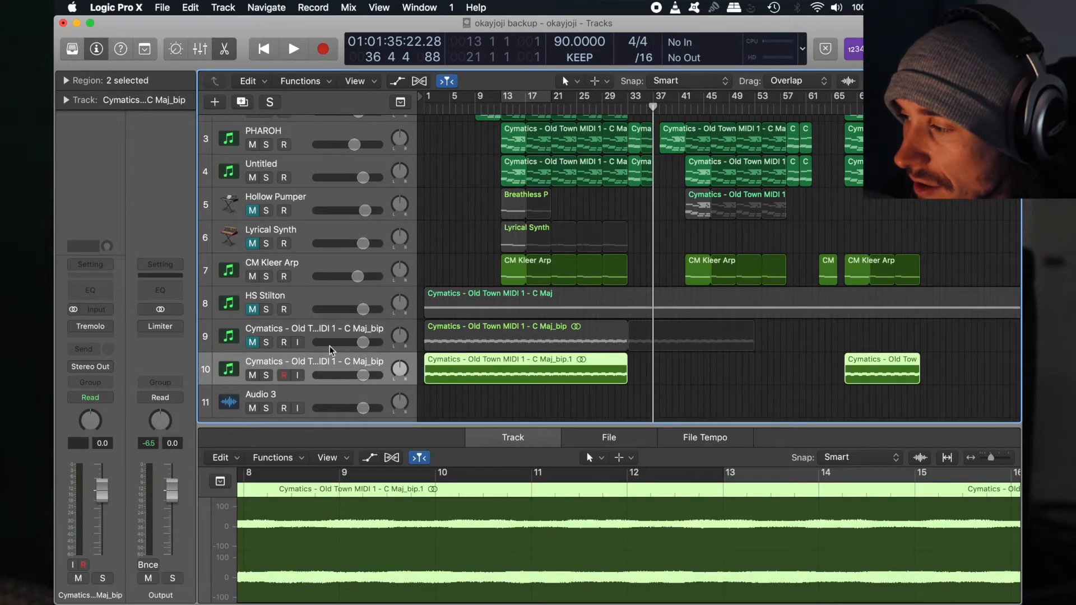
left_click(309, 306)
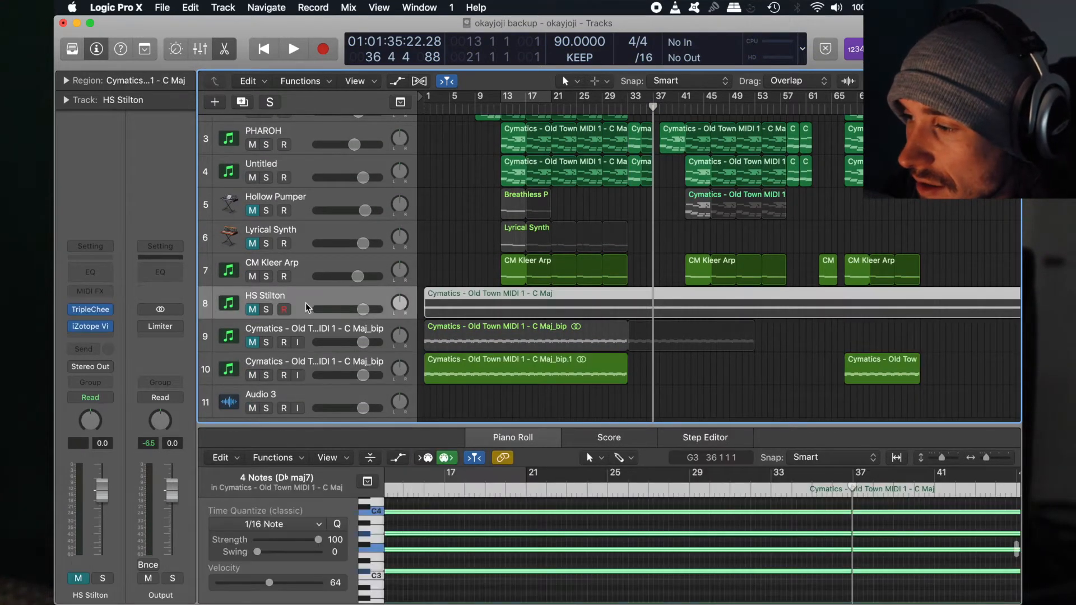
left_click(90, 311)
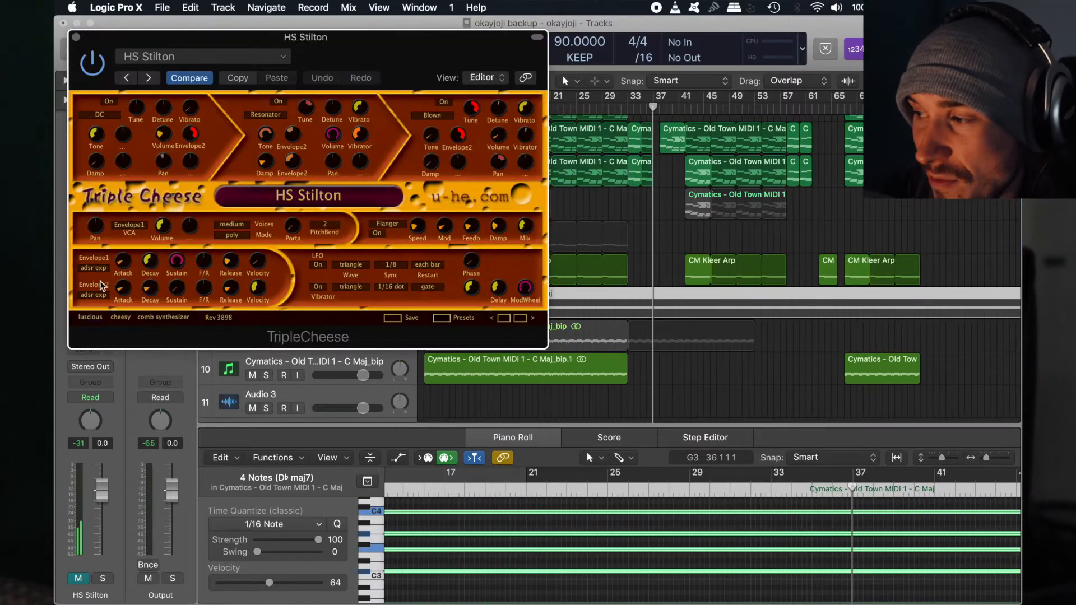
left_click(77, 37)
left_click(88, 310)
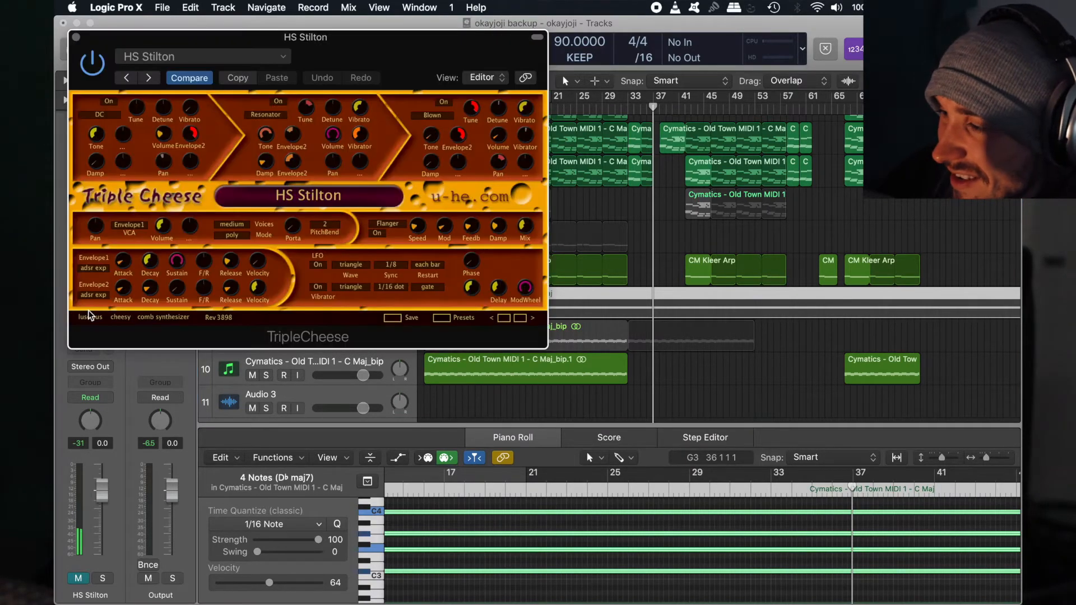
Bring up Musical Typing, try a few notes and close the TripleCheese window.
key("super+k")
key("e")
key("u")
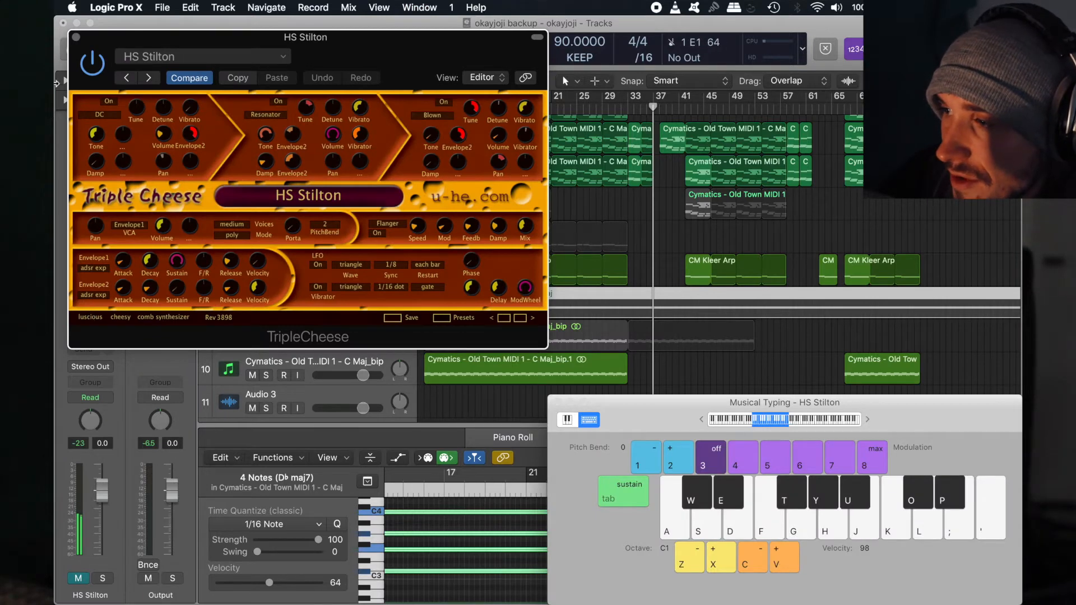
left_click(76, 37)
Unmute HS Stilton track 8, raise the Musical Typing octave to C3 and improvise notes to audition its sound.
left_click(253, 309)
key("d")
key("j")
key("l")
key("f")
key("x")
key("x")
key("a")
key("d")
key("k")
key("semicolon")
key("k")
key("k")
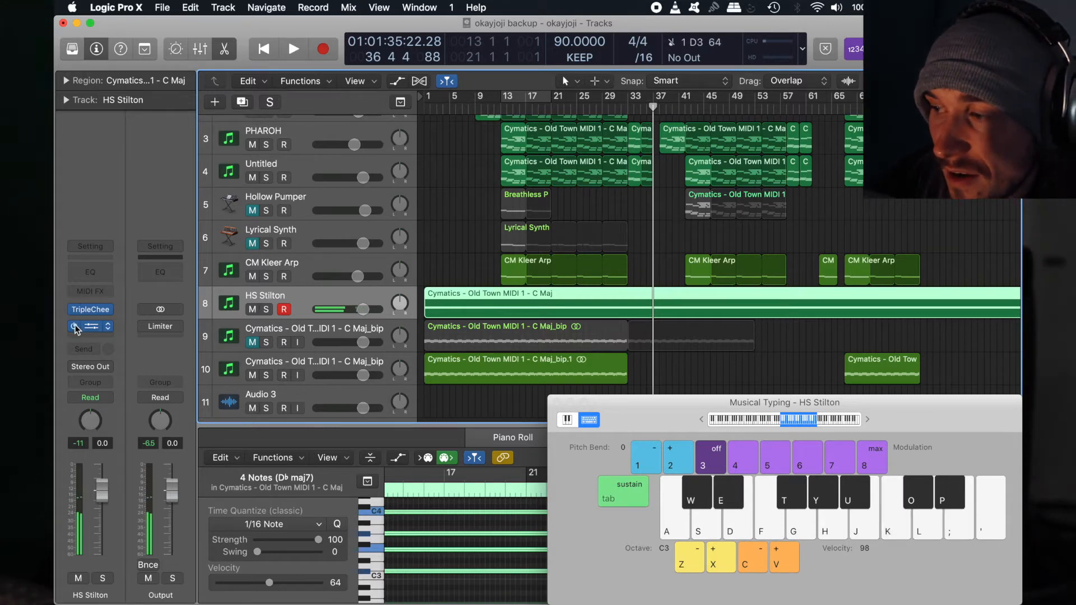
Bypass the iZotope Vinyl effect on HS Stilton track 8 and play notes to hear the synth without it.
left_click(75, 326)
key("s")
key("j")
key("l")
key("d")
key("j")
key("s")
key("d")
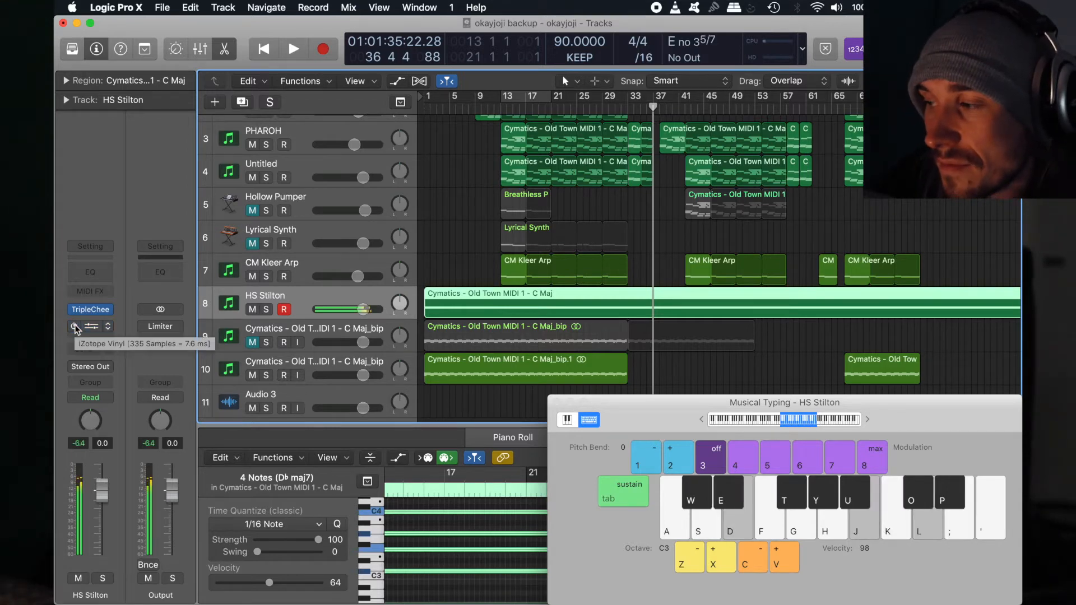
key("a")
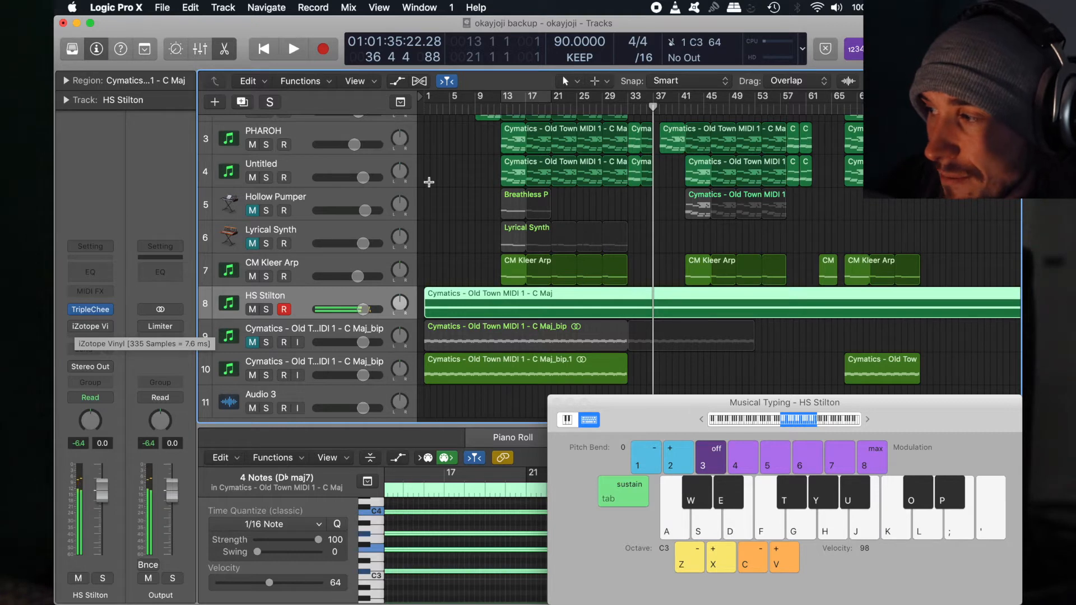
Play the song from bar 1, open the iZotope Vinyl plug-in's settings and move the playhead to bar 9.
left_click(424, 111)
key("space")
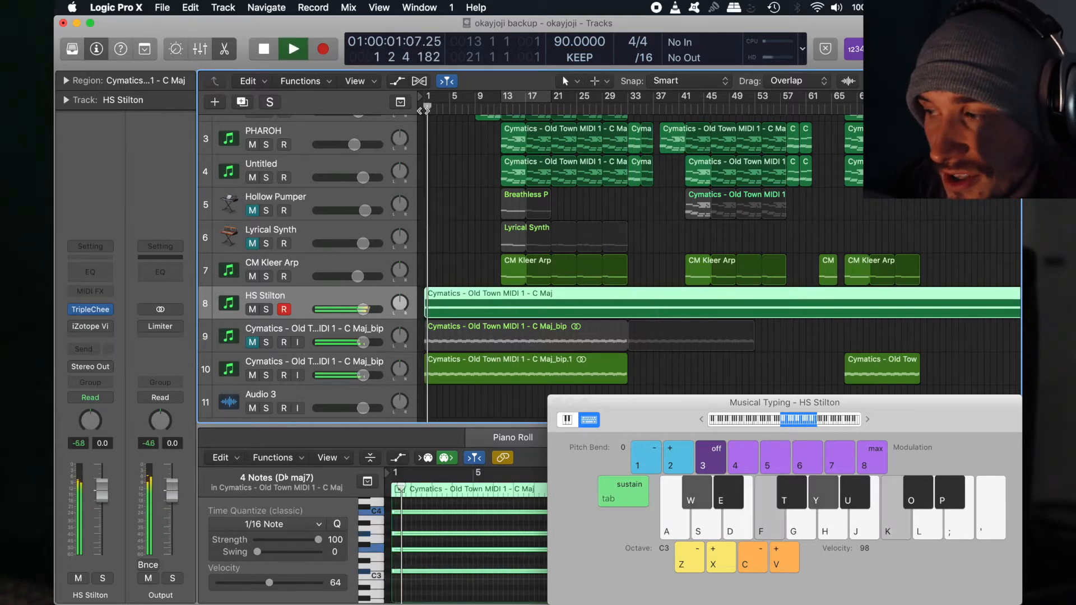
left_click(101, 331)
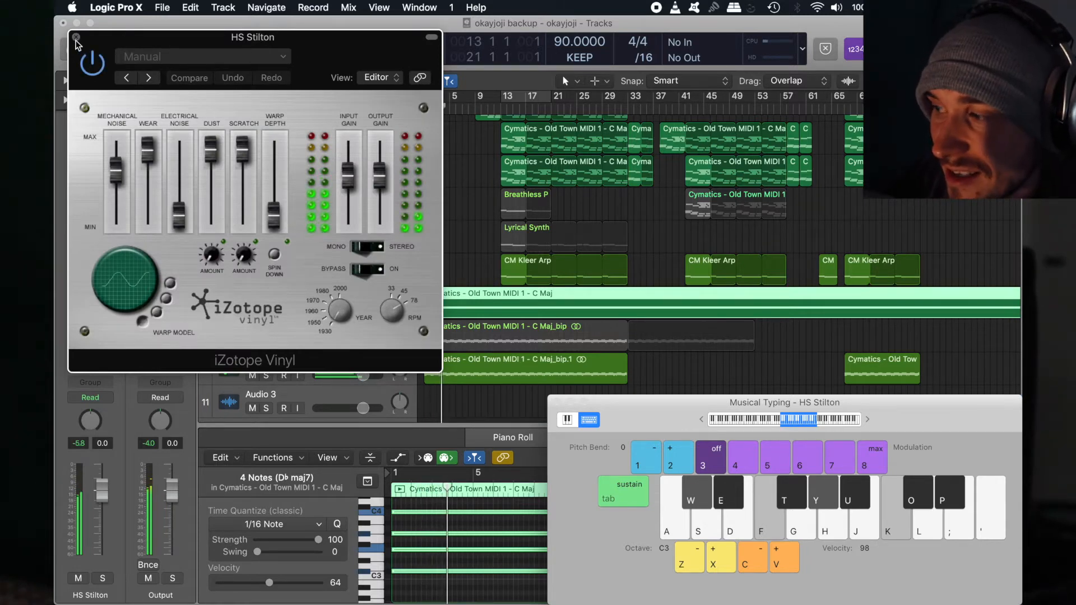
scroll(456, 226, "up", 4)
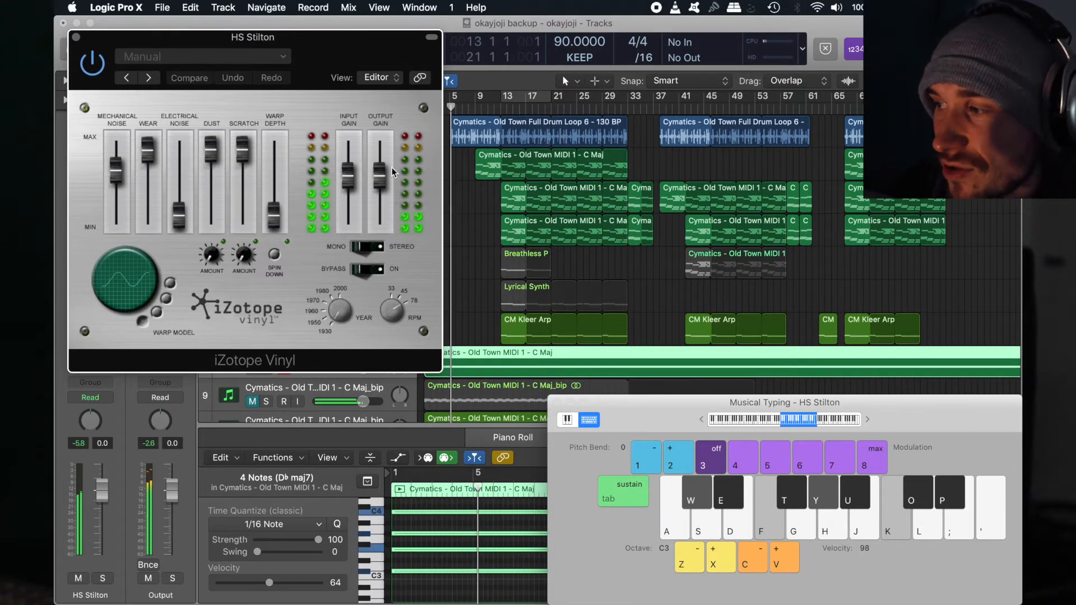
left_click(475, 108)
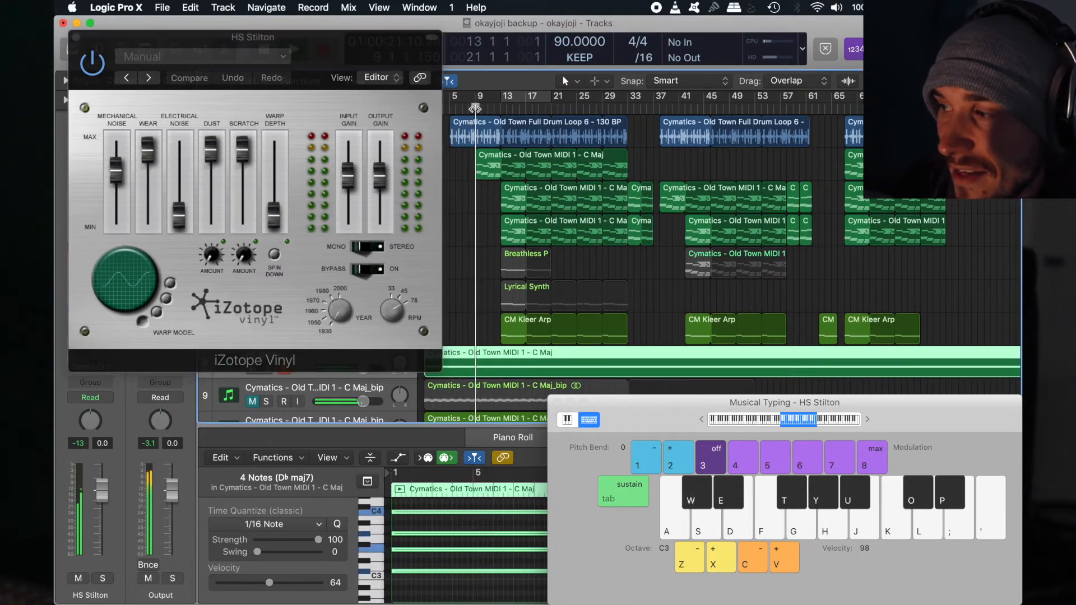
Close the iZotope Vinyl window and open the LABS instrument on Untitled track 4, with the playhead at bar 13.
left_click(76, 38)
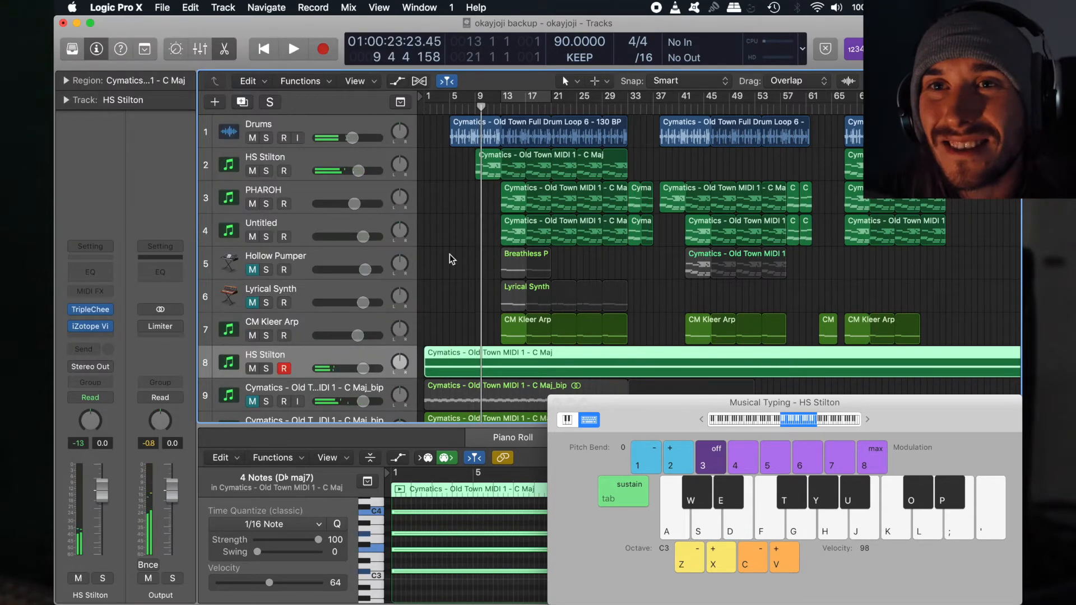
scroll(503, 306, "down", 1)
mouse_move(74, 325)
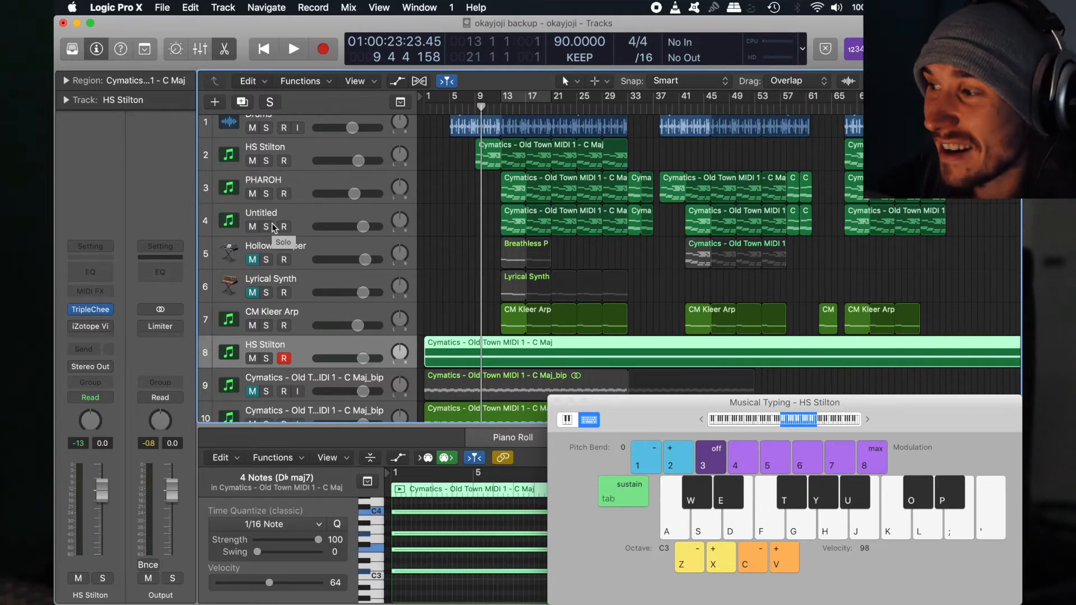
left_click(328, 213)
left_click(499, 112)
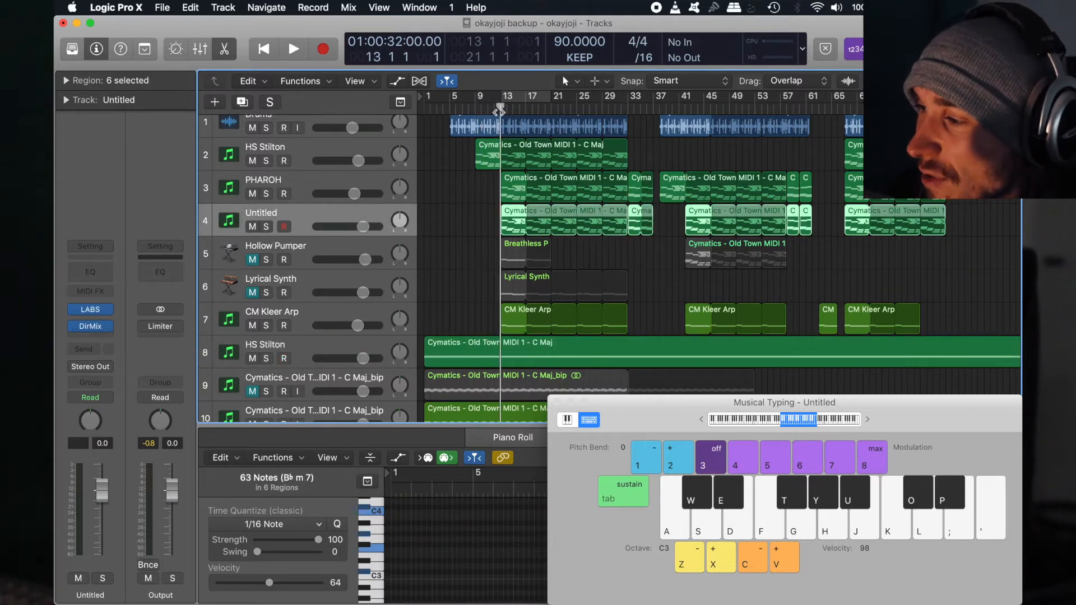
left_click(93, 309)
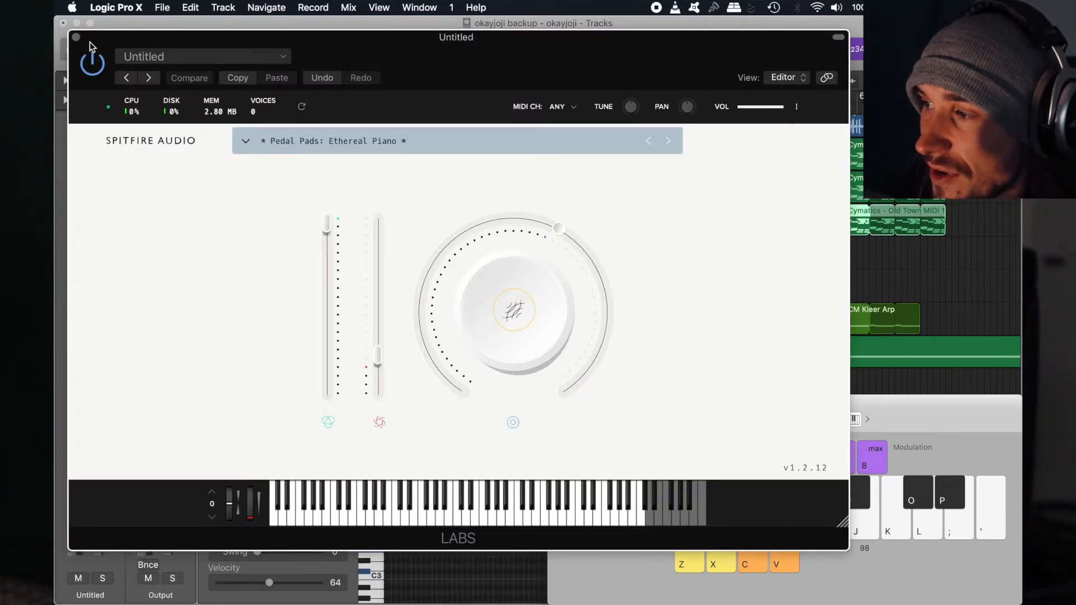
Hide Musical Typing, join the selected regions on Untitled track 4 into one and close the LABS window.
key("super+k")
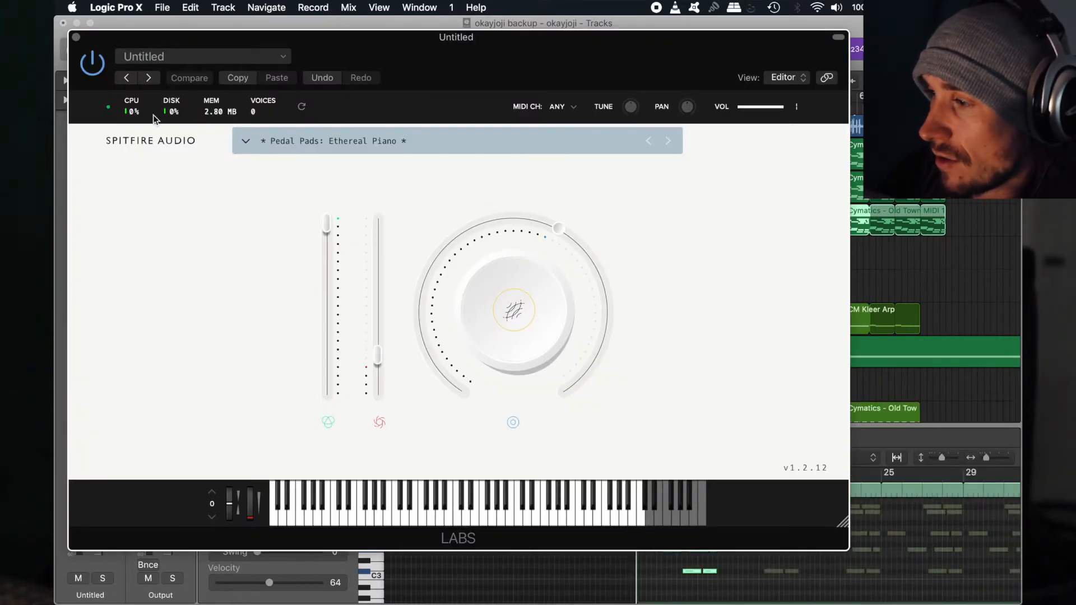
key("super+j")
left_click(75, 37)
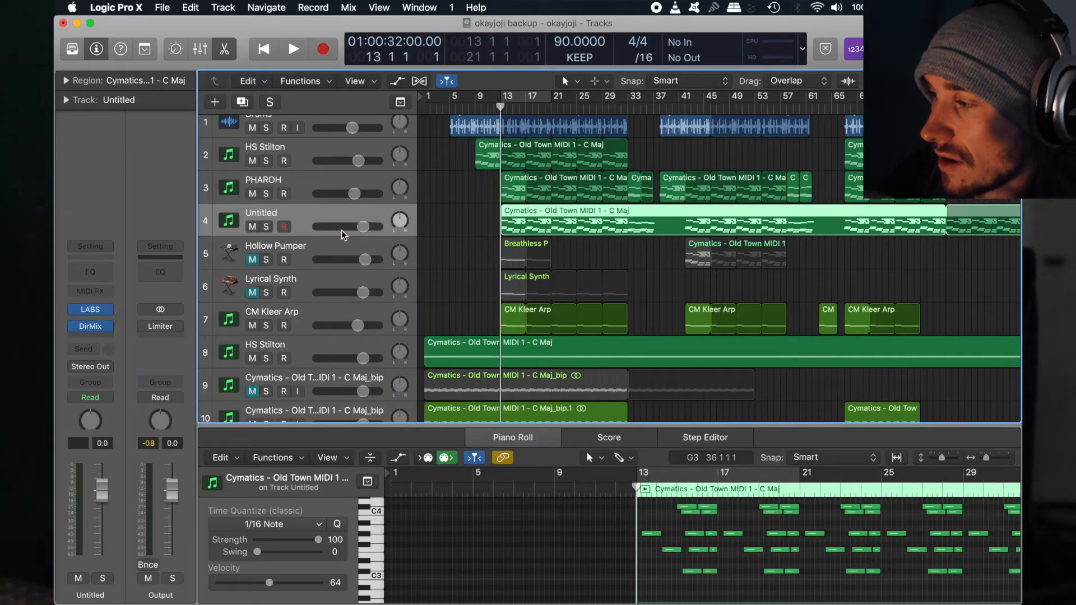
Bring up Musical Typing again and play chords to audition the LABS sound on Untitled track 4.
key("super+k")
key("e")
key("u+o")
key("u+o")
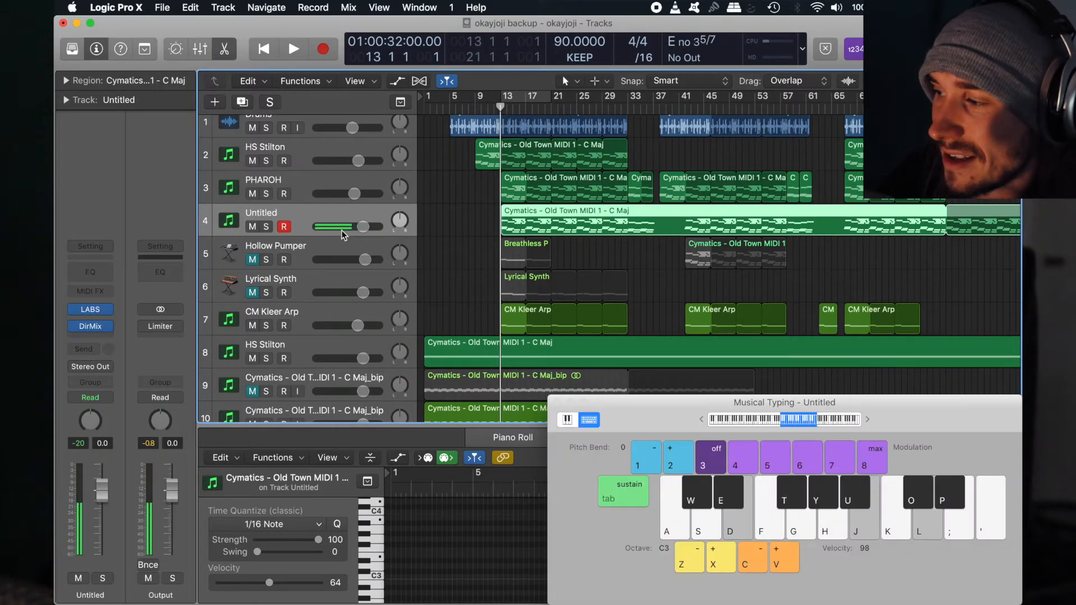
key("e+u")
key("e+u")
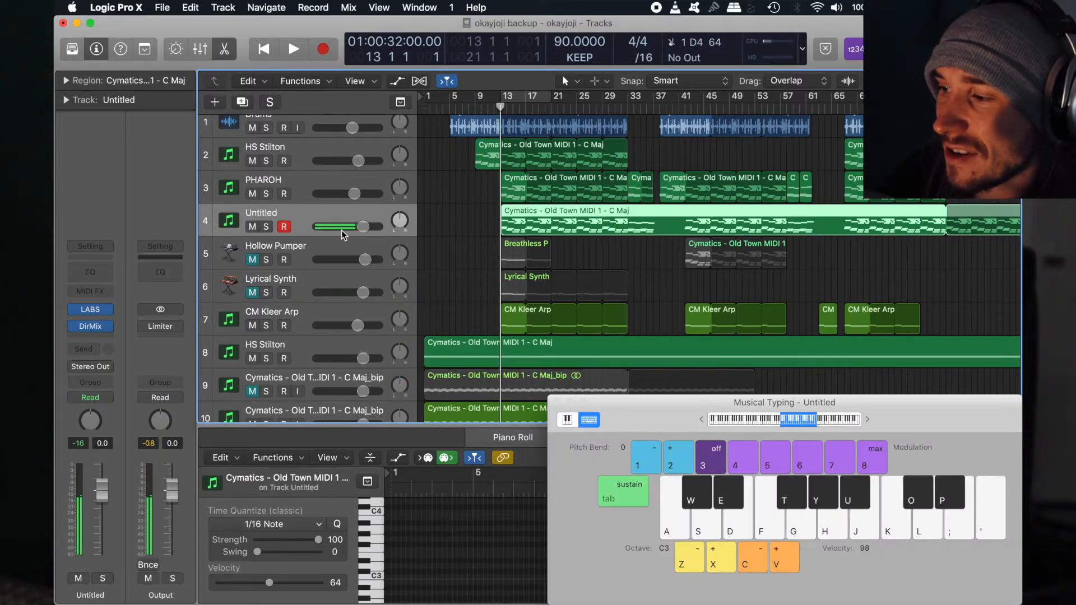
Check the Direction Mixer settings on Untitled track 4, then play the track soloed from bar 13.
left_click(86, 329)
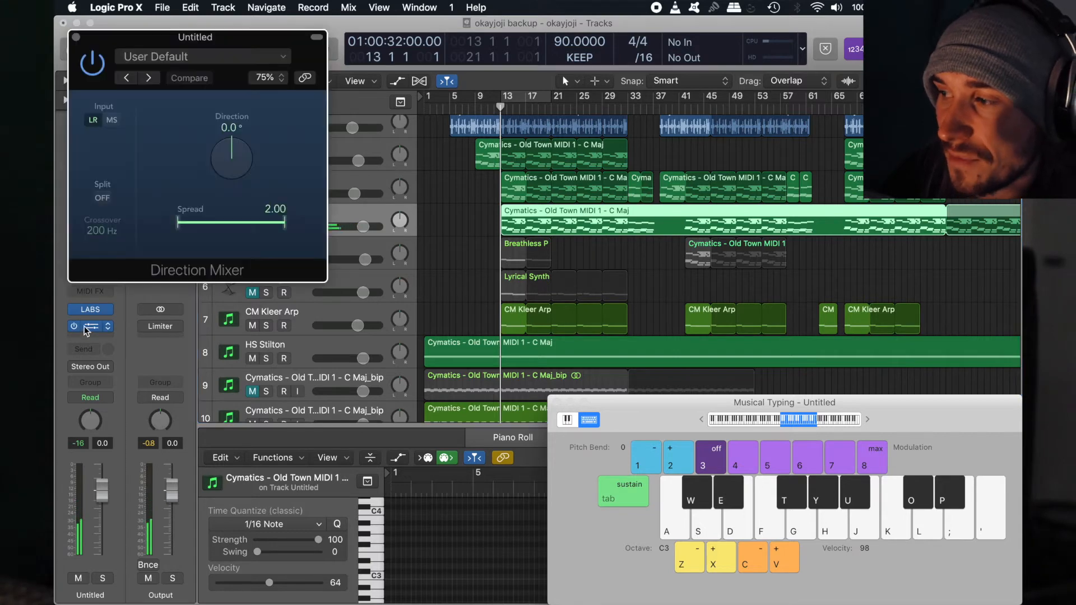
left_click(79, 37)
left_click(266, 227)
key("space")
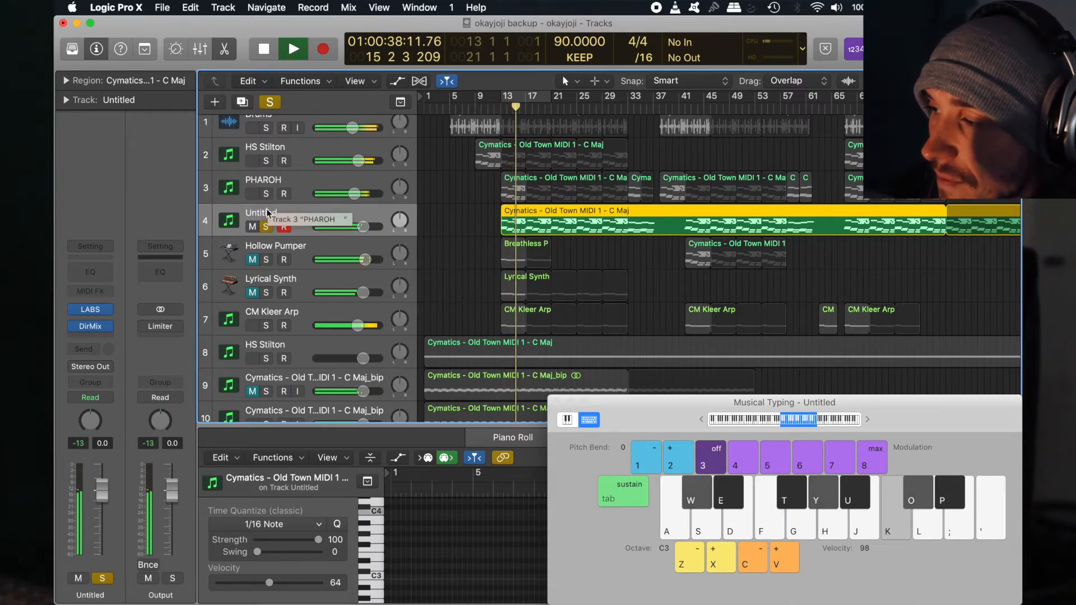
key("space")
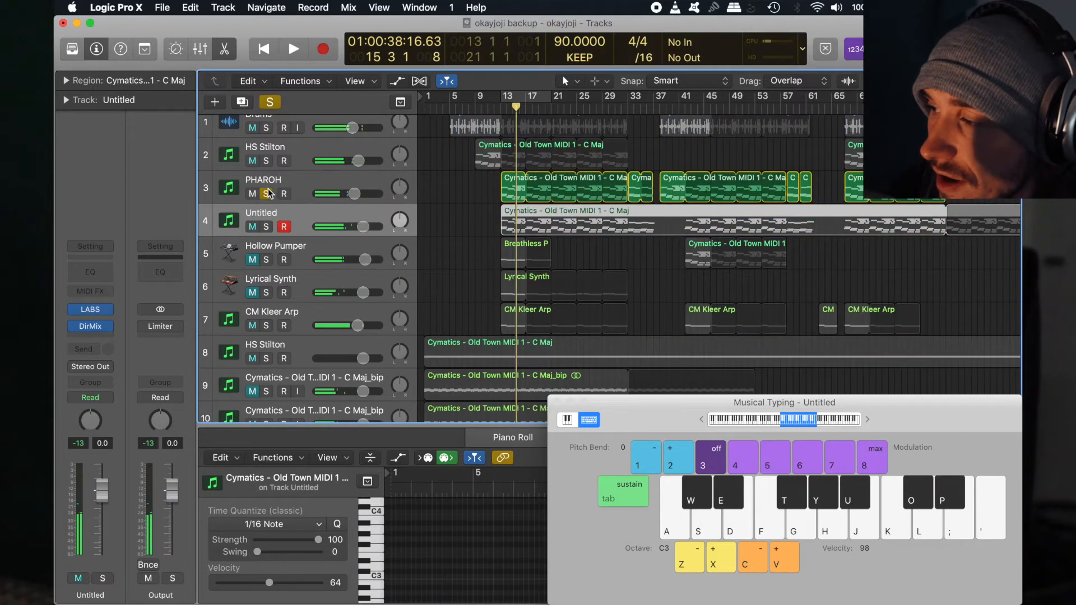
Open the Dexed synth on PHAROH track 3, play a few notes to audition it and close its window.
left_click(270, 189)
left_click(91, 303)
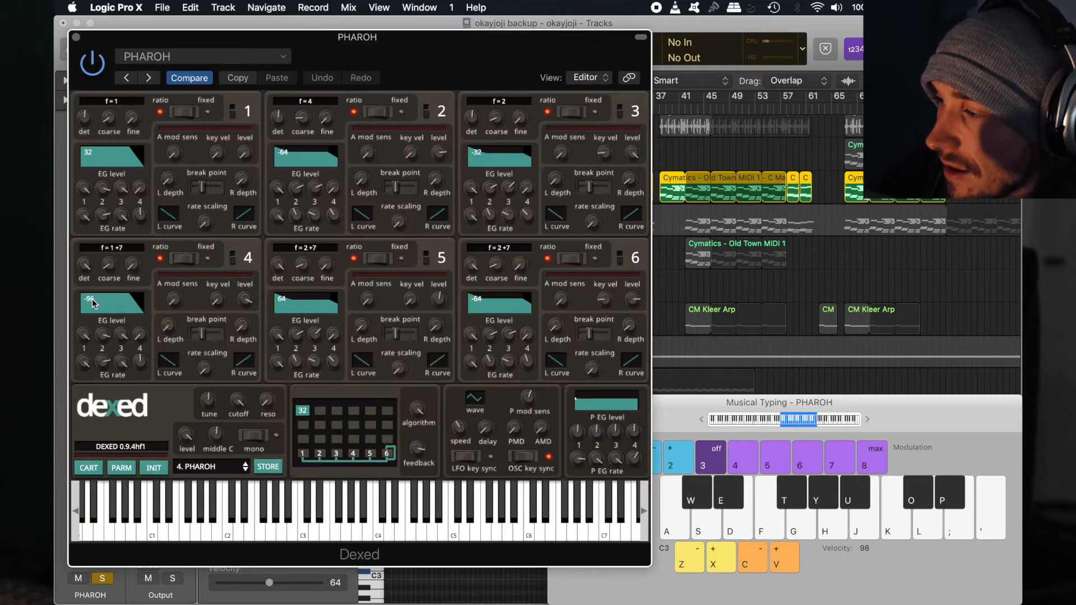
key("j")
key("l")
key("a")
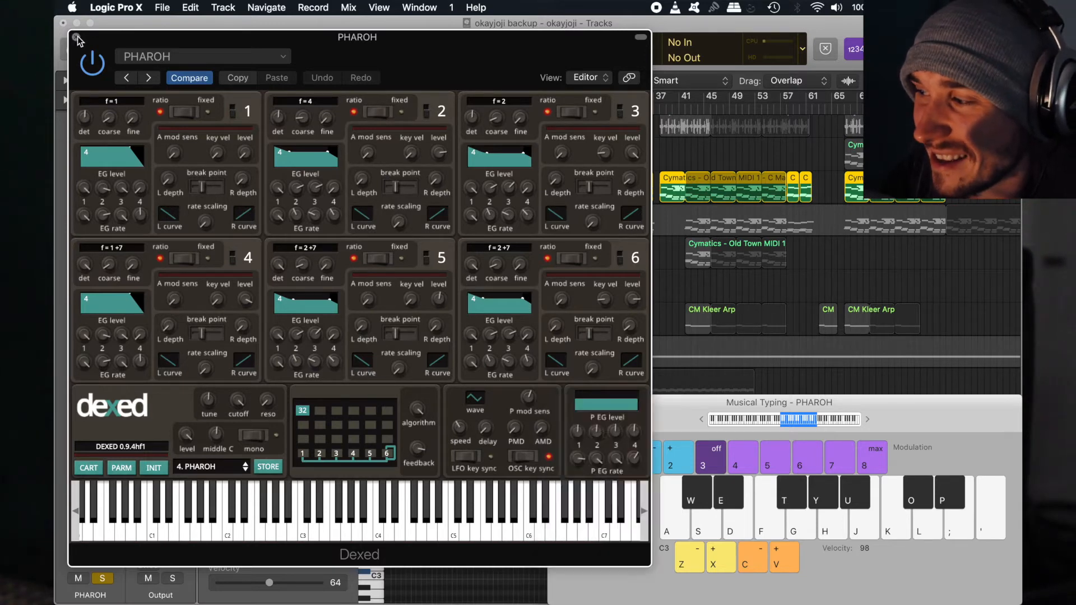
left_click(77, 39)
Play soloed PHAROH from bar 13, adding solos for Untitled track 4, HS Stilton track 2, bounced track 10 and Drums.
left_click_drag(513, 116, 501, 112)
key("space")
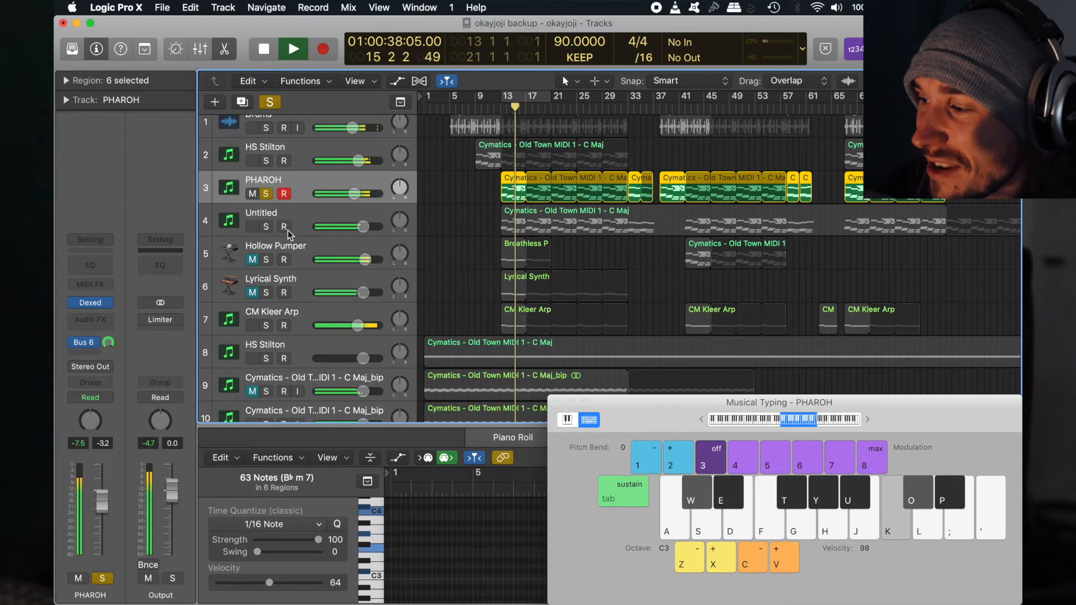
left_click(266, 226)
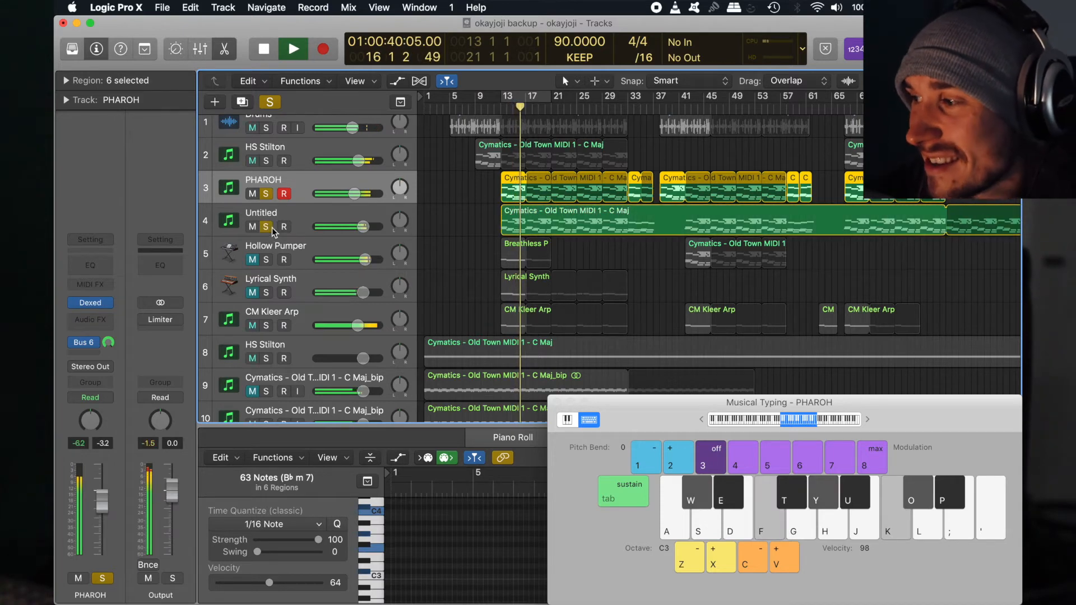
left_click(267, 162)
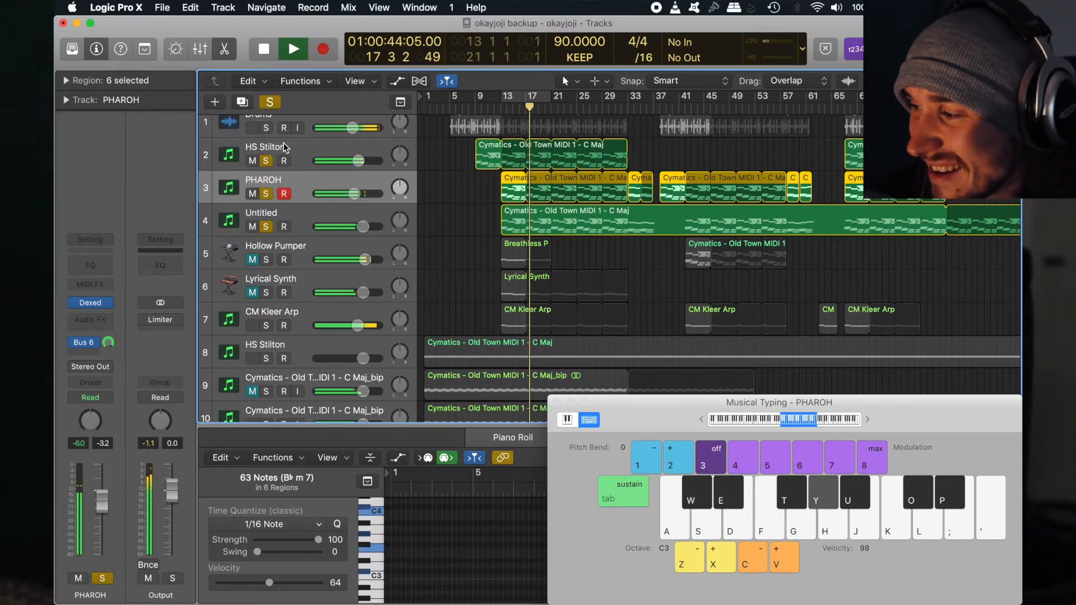
scroll(334, 325, "down", 2)
scroll(302, 353, "down", 1)
left_click(266, 387)
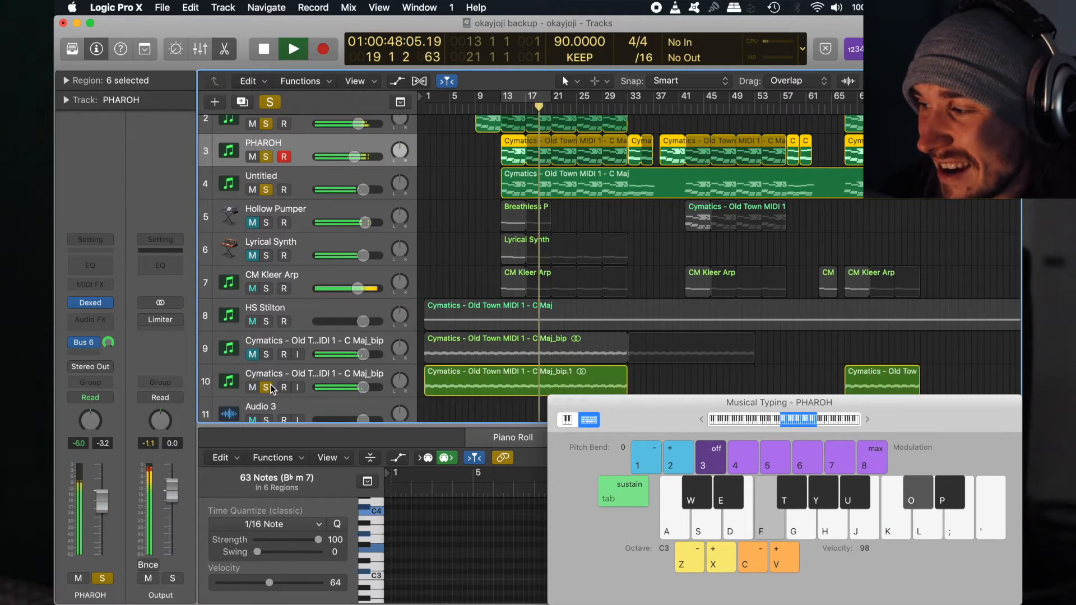
scroll(292, 224, "up", 3)
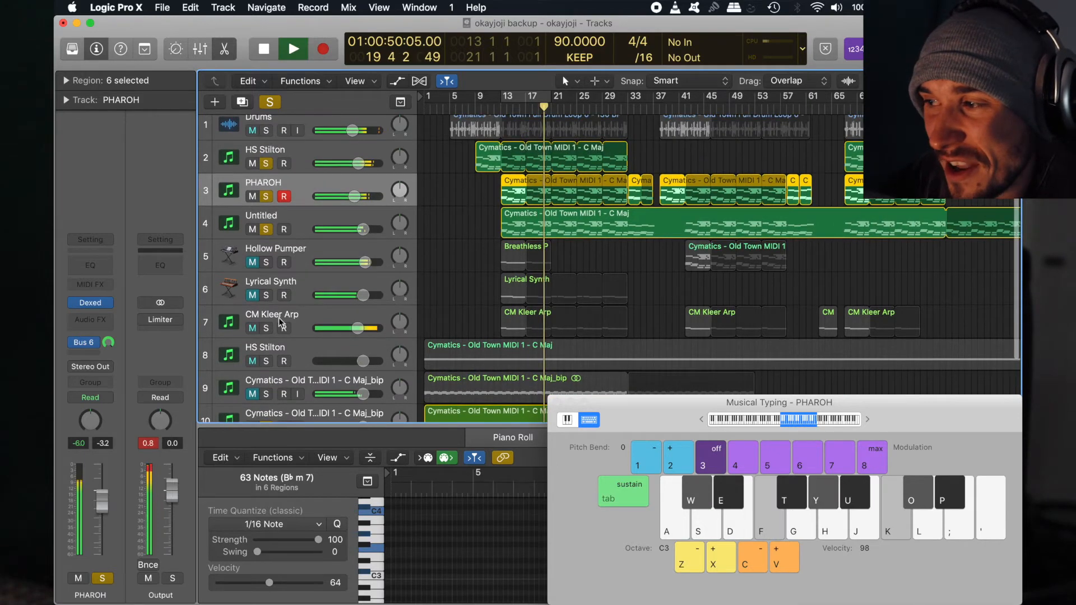
left_click(268, 138)
left_click(266, 139)
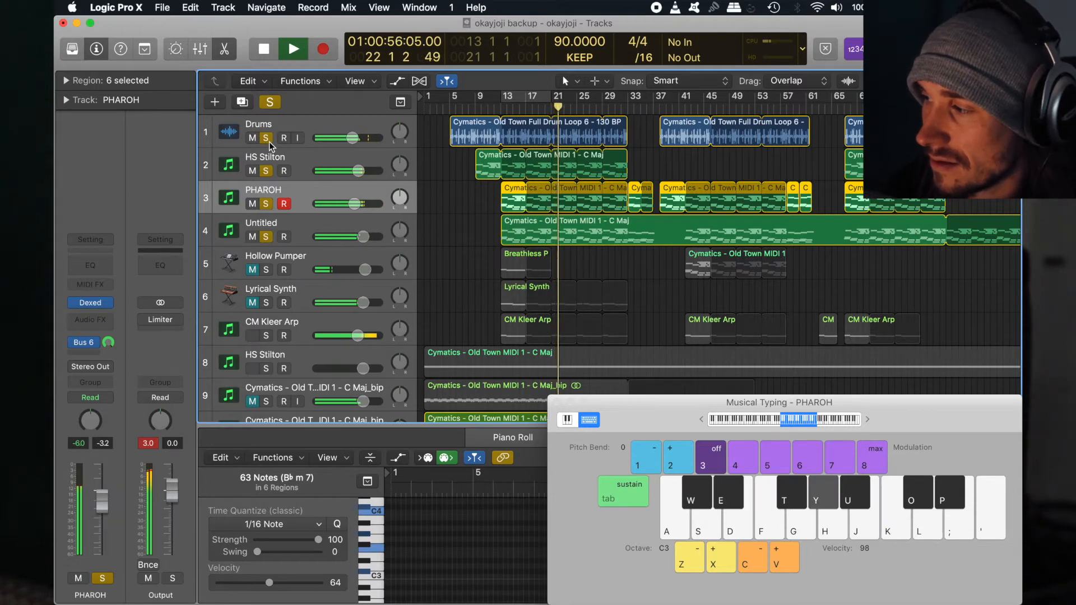
Stop playback, turn off all solos and select Hollow Pumper track 5, with the playhead back at bar 13.
key("space")
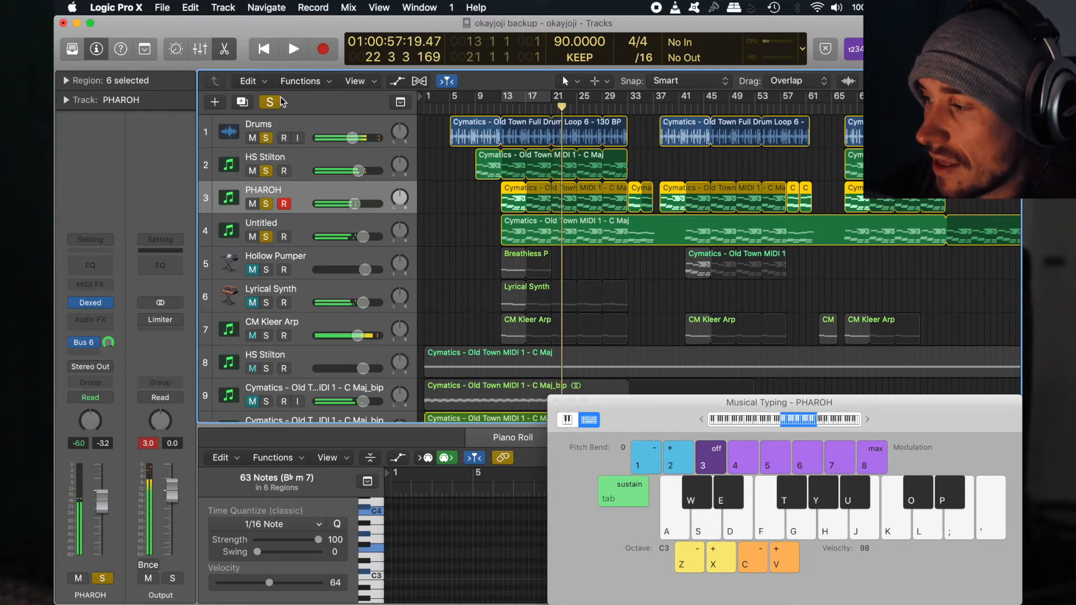
left_click(274, 103)
left_click(283, 325)
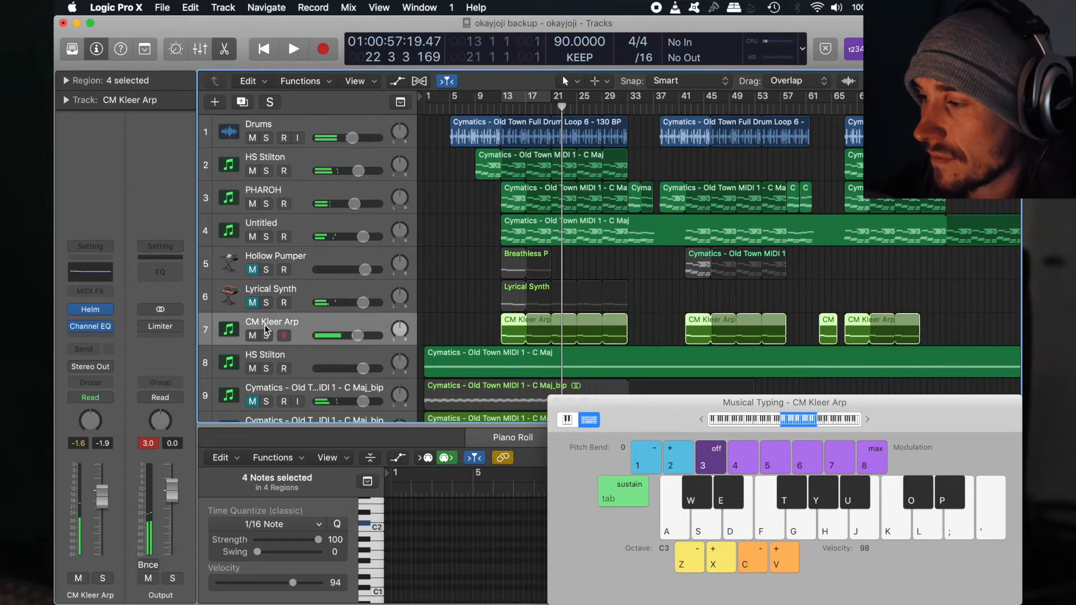
left_click(316, 273)
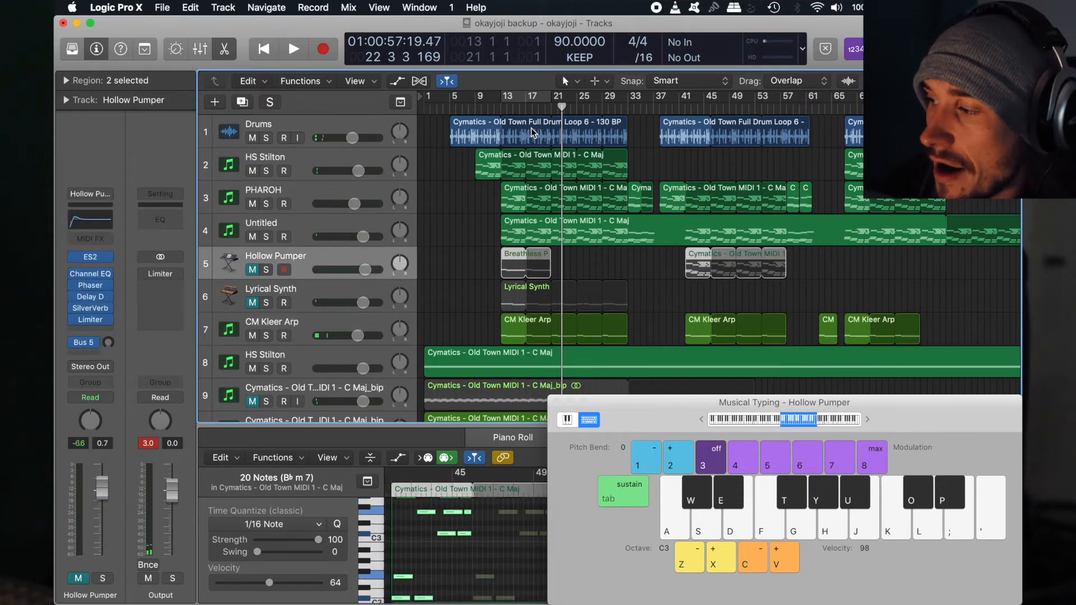
left_click(505, 108)
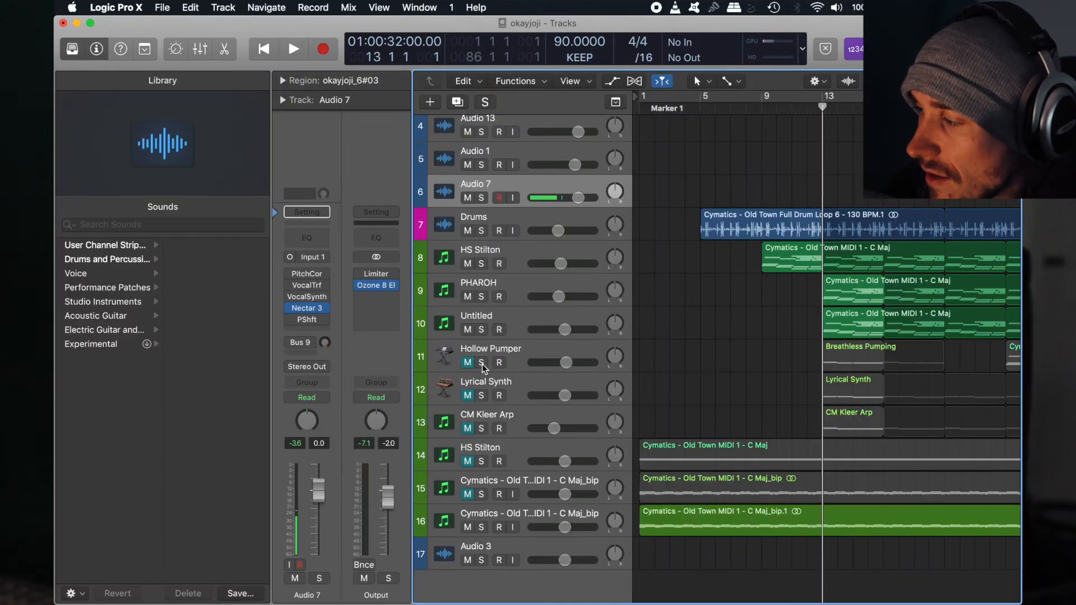
In the okayjoji project, solo Hollow Pumper track 11, play it briefly from bar 13 and turn the solo off.
left_click(481, 362)
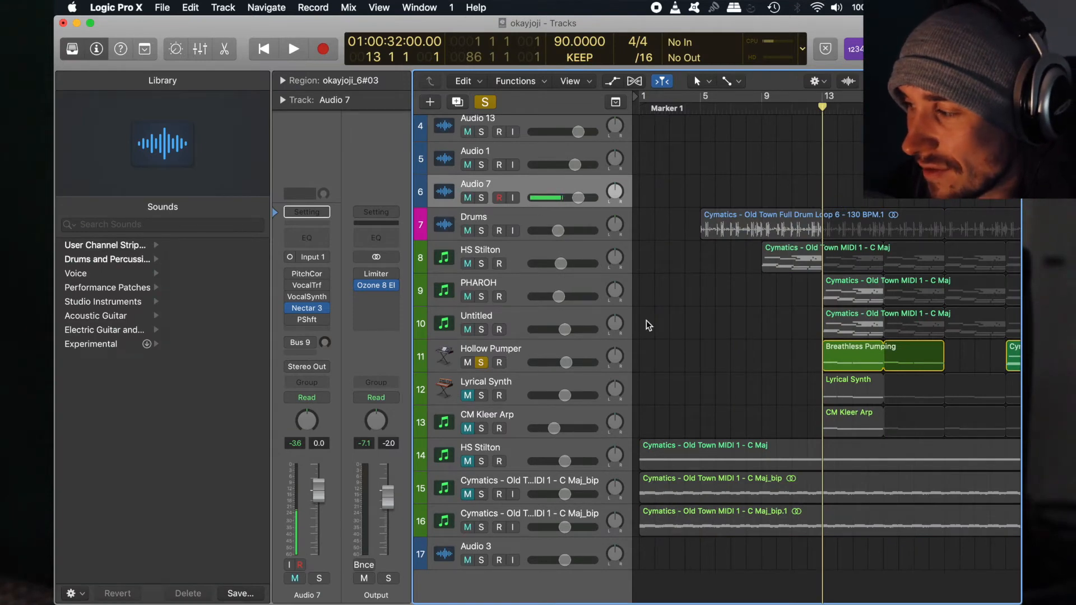
key("space")
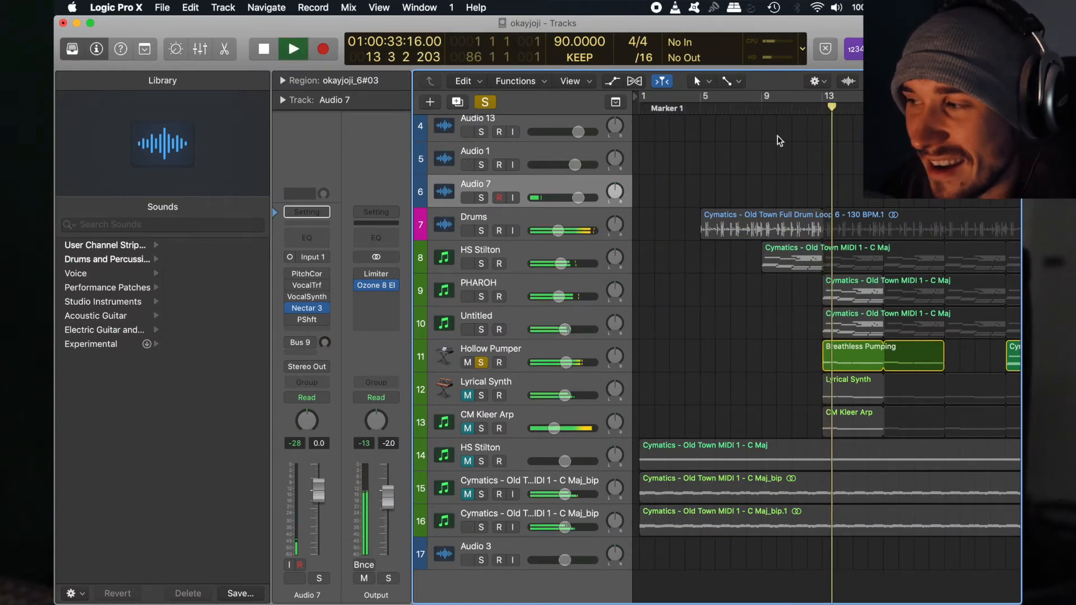
key("space")
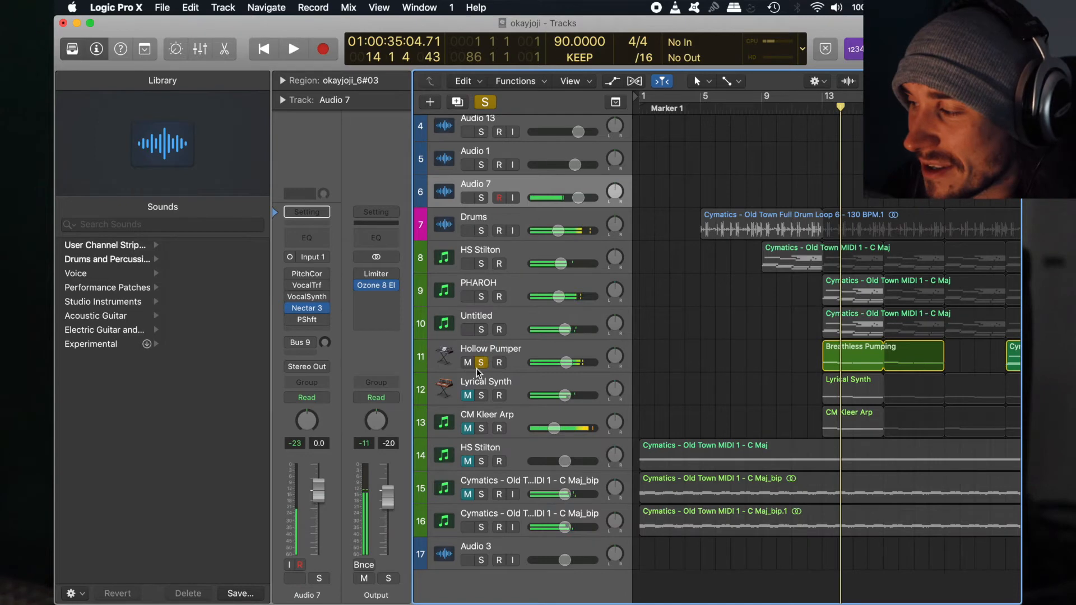
left_click(478, 372)
left_click(481, 362)
Unmute Hollow Pumper track 11 and play the mix from bar 13, bypassing Ozone 8 on the output channel.
left_click(820, 110)
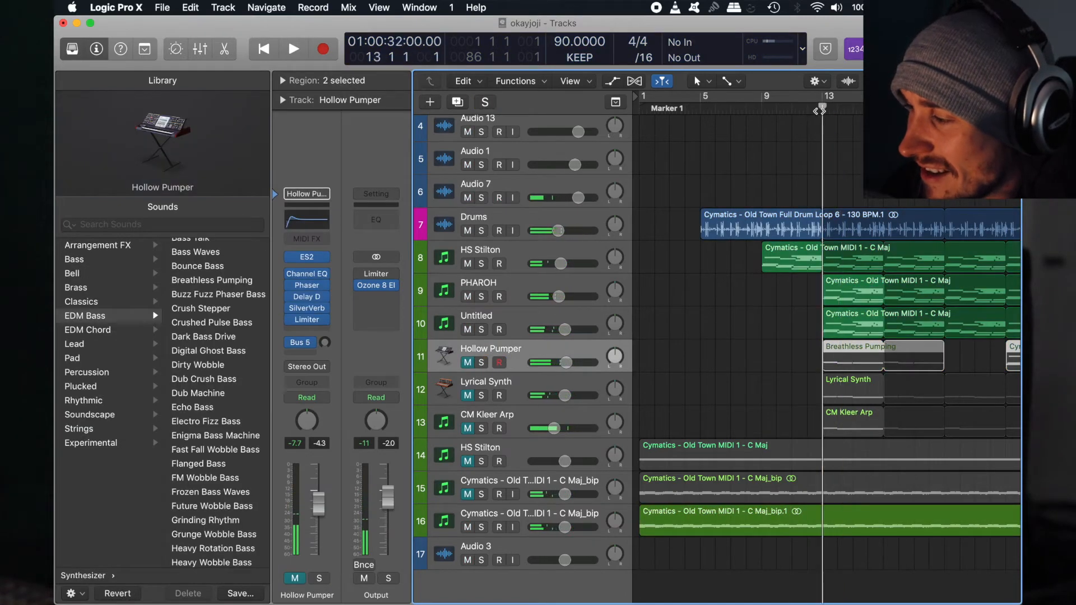
left_click(469, 363)
key("space")
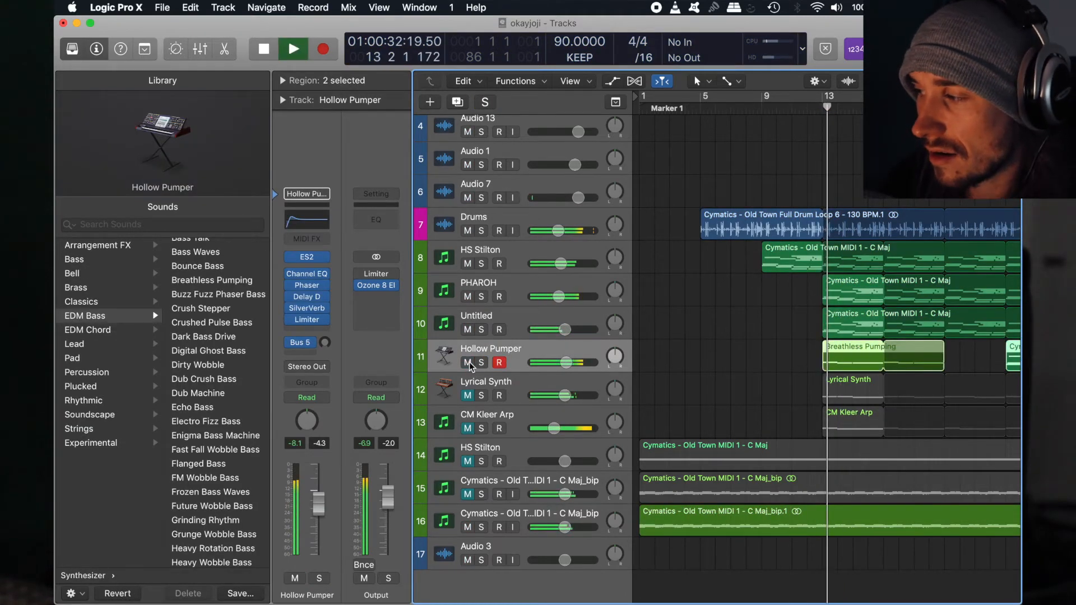
mouse_move(362, 289)
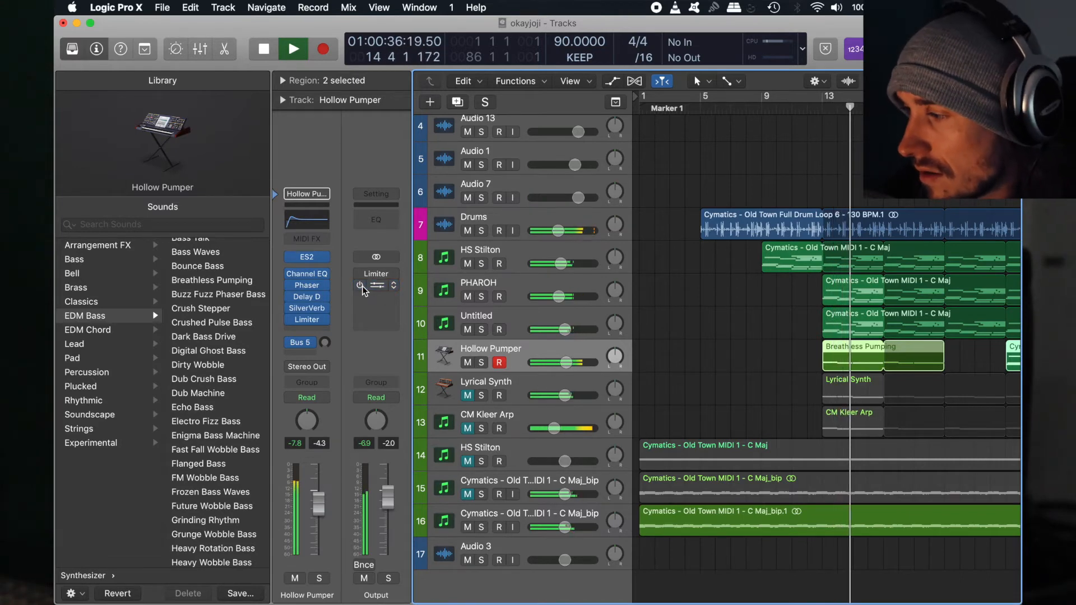
key("space")
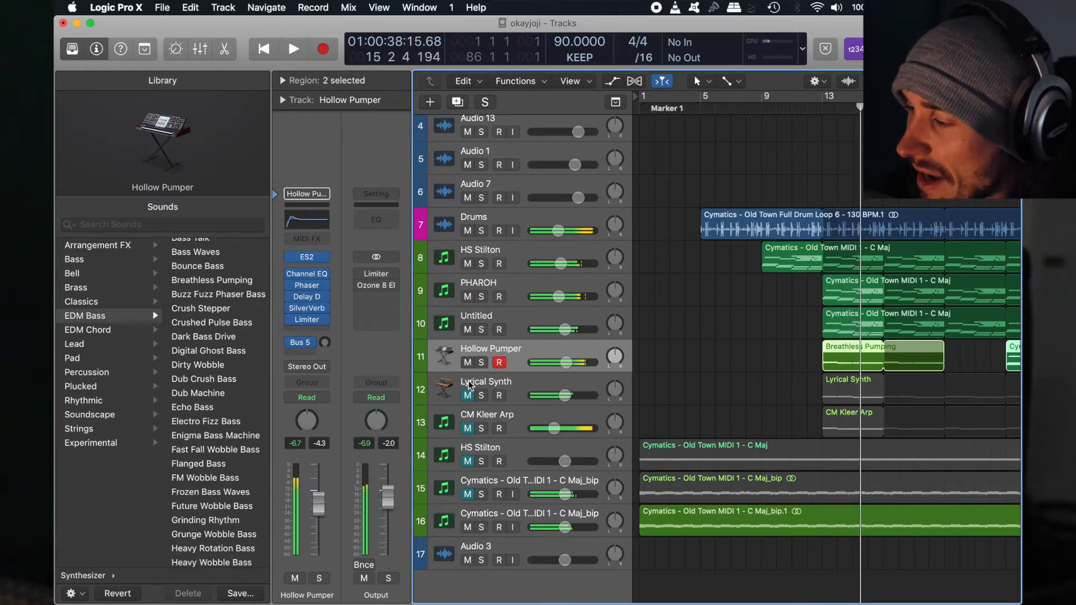
Unmute CM Kleer Arp track 13 and mute Hollow Pumper track 11 again.
left_click(474, 418)
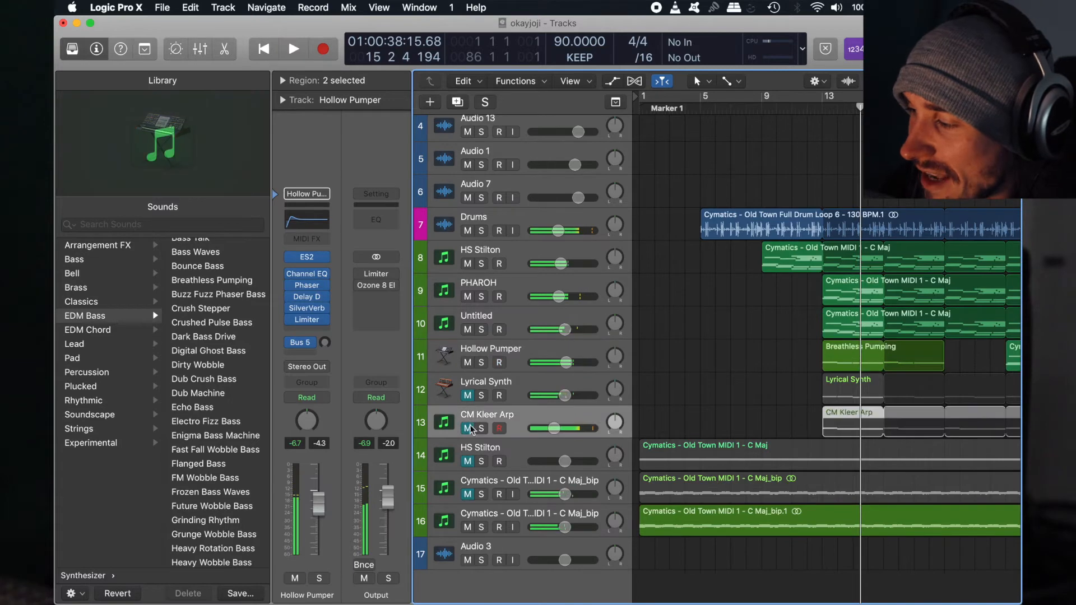
left_click(468, 362)
Open the Helm synth on CM Kleer Arp track 13, postpone its donation reminder and reposition the window.
mouse_move(310, 303)
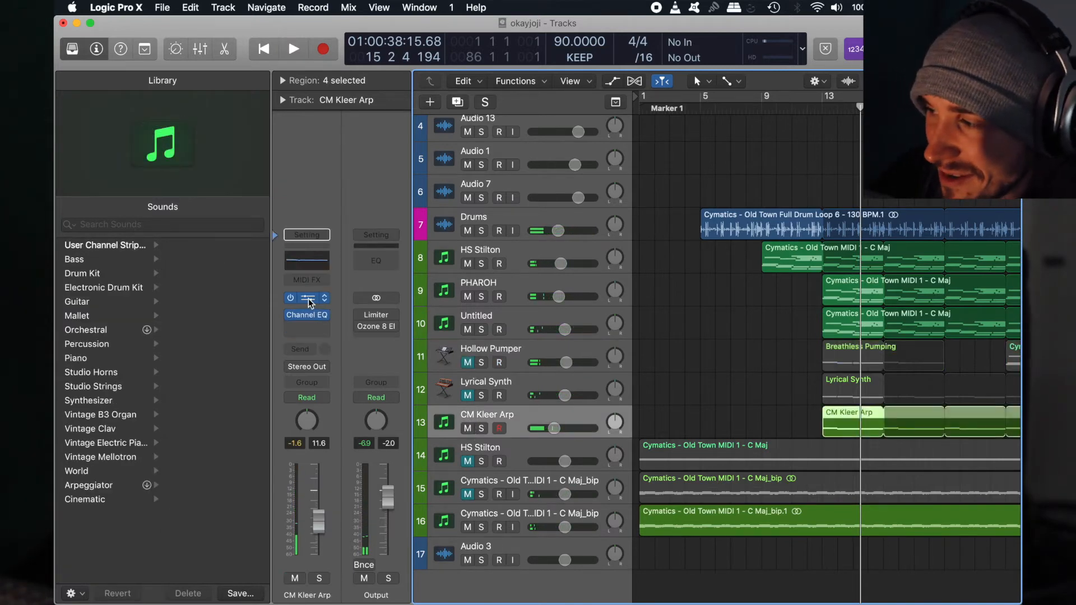
left_click(309, 300)
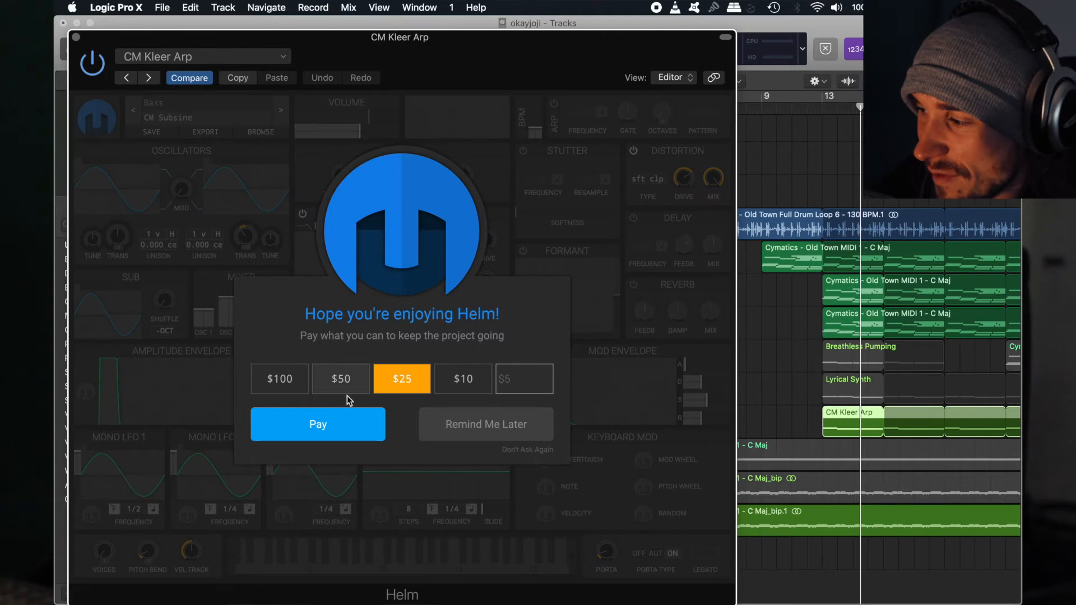
left_click(480, 419)
left_click_drag(320, 49, 358, 52)
Bring up Musical Typing, lower its octave to C1 and play notes to audition Helm's CM Subsine bass.
key("super+k")
key("u")
key("w")
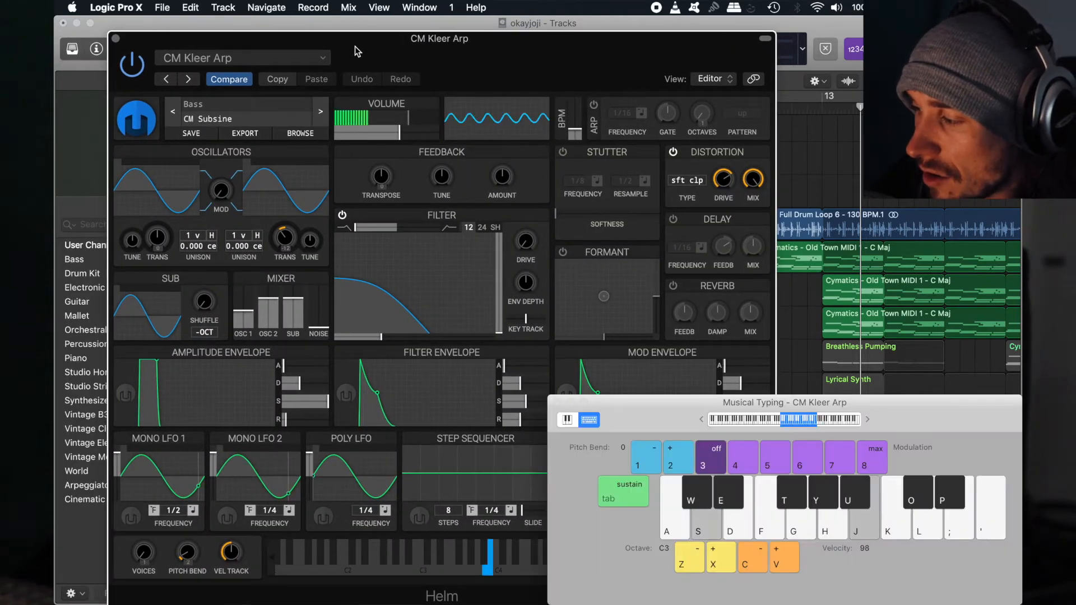
key("z")
key("j")
key("z")
key("j")
key("h")
key("g")
key("j")
key("j")
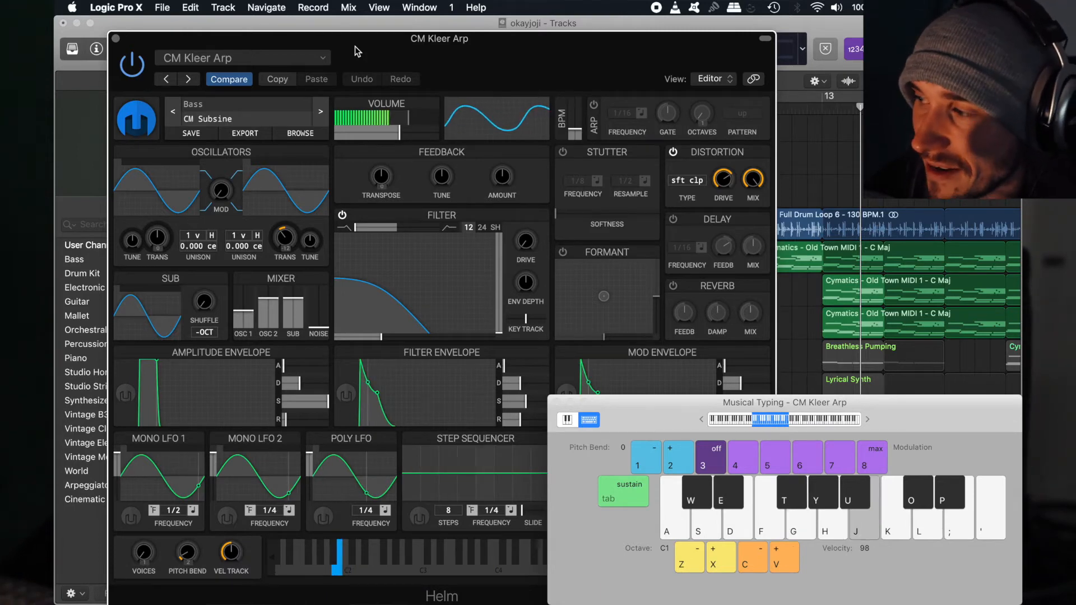
Play two more bass notes on CM Kleer Arp, then close Helm and Musical Typing.
key("j")
key("d")
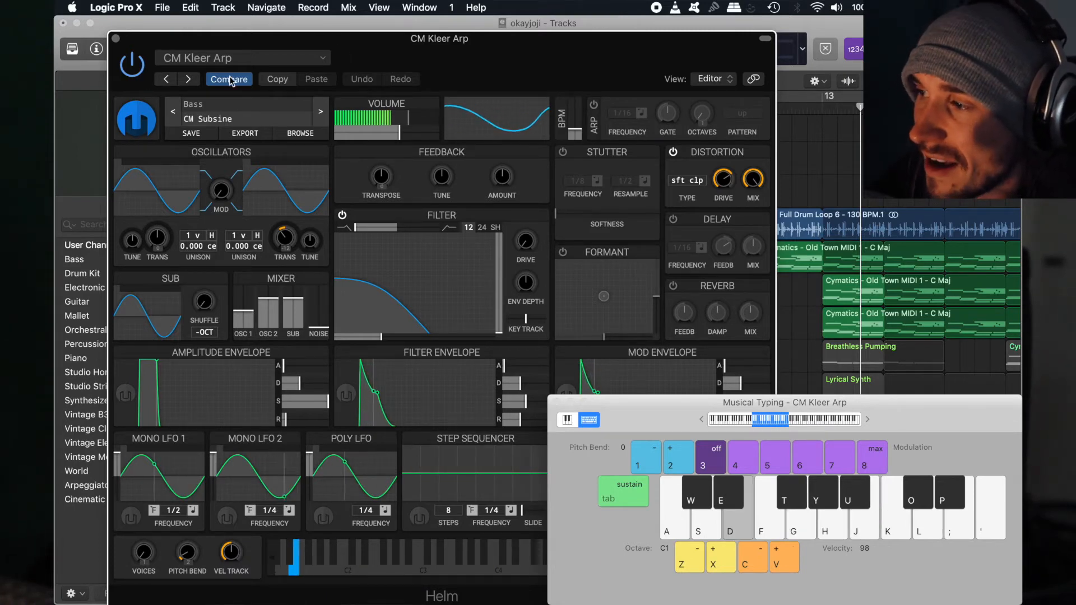
left_click(116, 38)
scroll(692, 320, "right", 2)
scroll(656, 358, "down", 5)
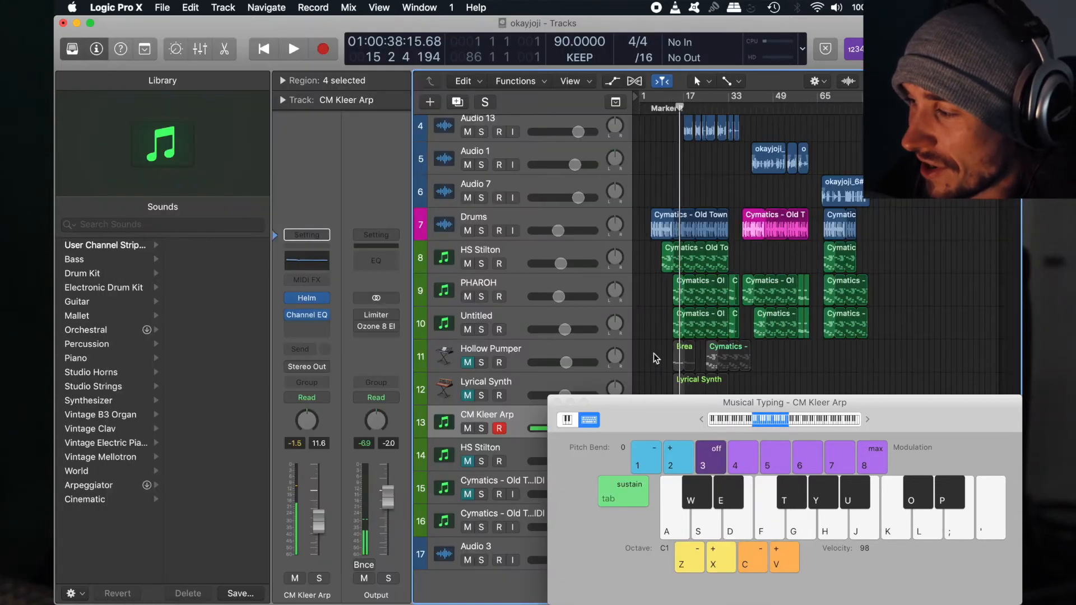
key("super+k")
Play the mix from bar 63, where the short CM Kleer Arp region starts, and stop after about two bars.
scroll(811, 219, "up", 5)
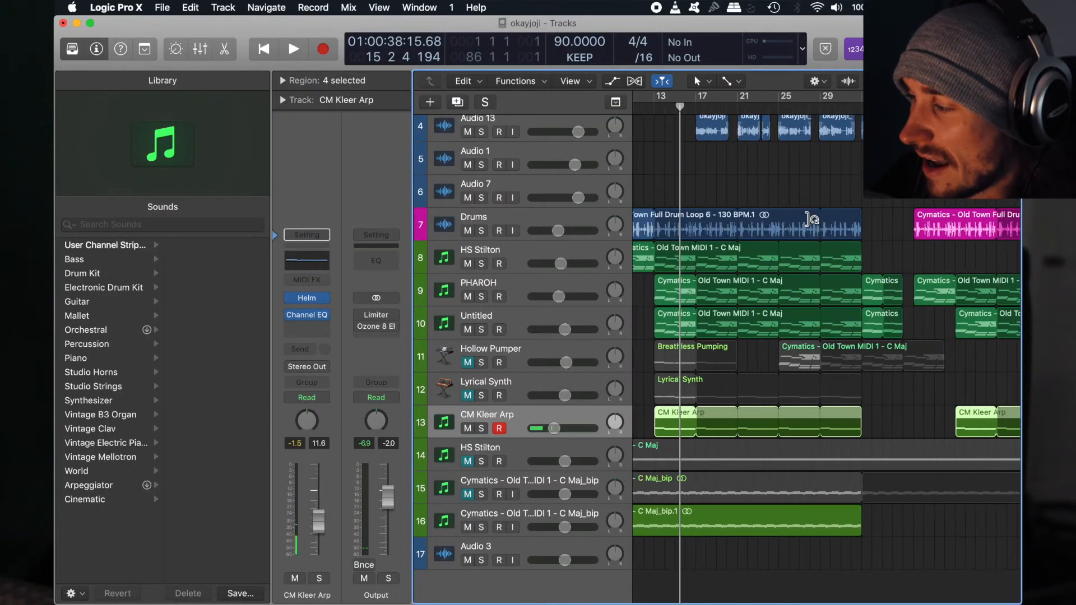
scroll(810, 220, "right", 8)
left_click(769, 110)
key("space")
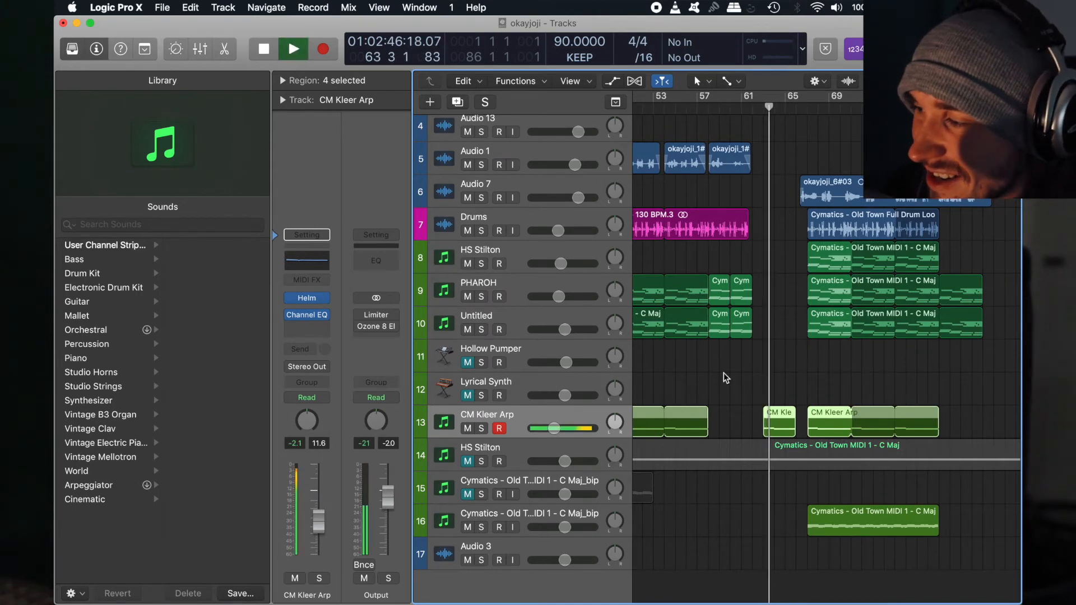
scroll(563, 359, "left", 5)
scroll(563, 358, "left", 3)
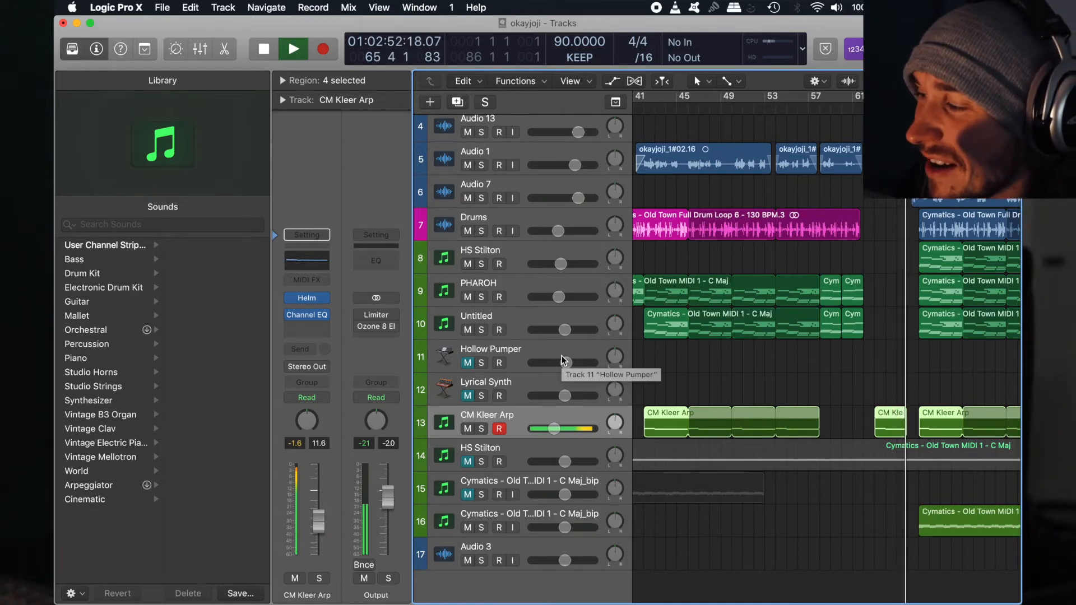
key("space")
Play the mix from just before the first CM Kleer Arp region and stop at bar 17, where the Audio 13 vocals begin.
scroll(571, 369, "left", 5)
key("super+Left")
key("super+Left")
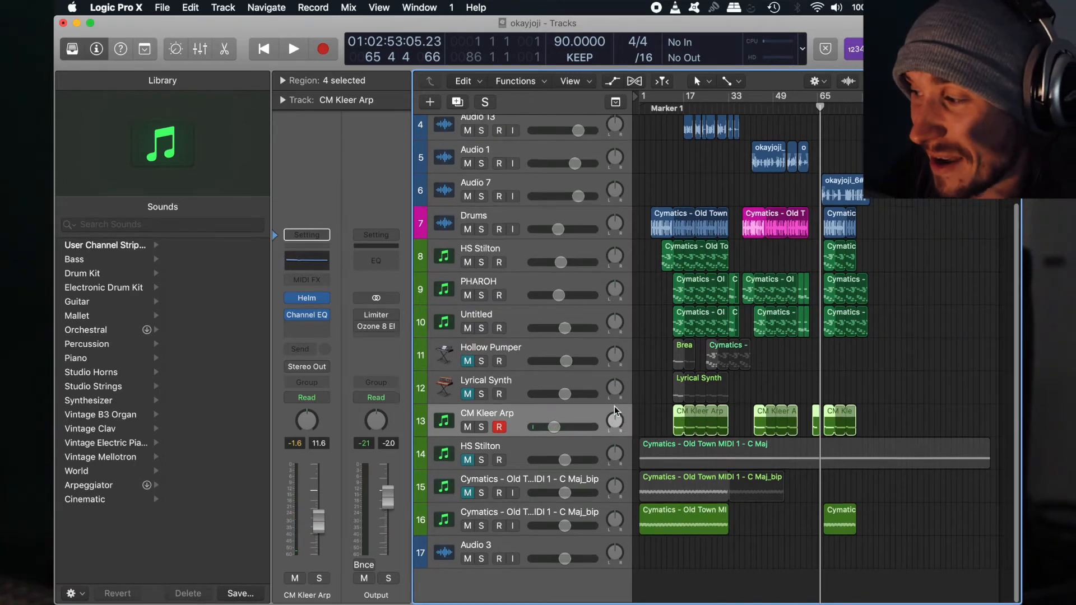
key("super+Right")
left_click(668, 109)
key("space")
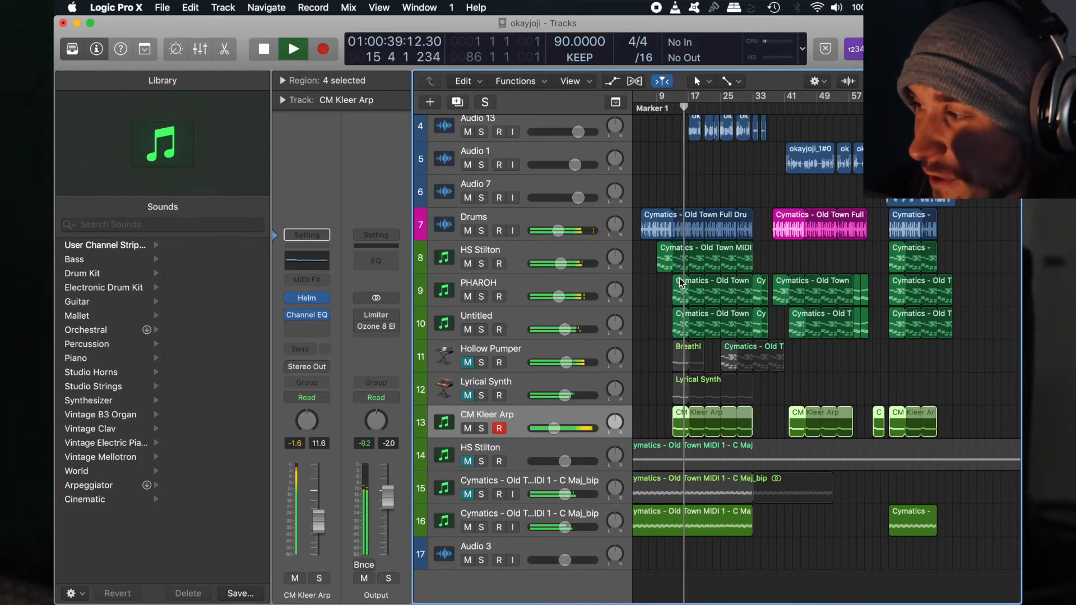
scroll(679, 283, "up", 5)
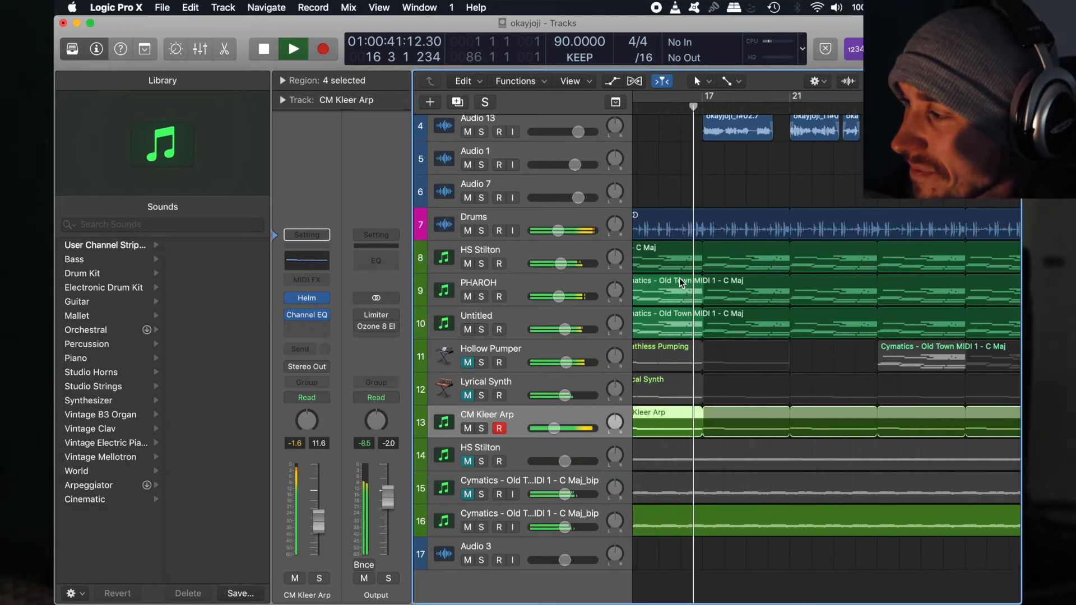
scroll(632, 229, "up", 2)
key("space")
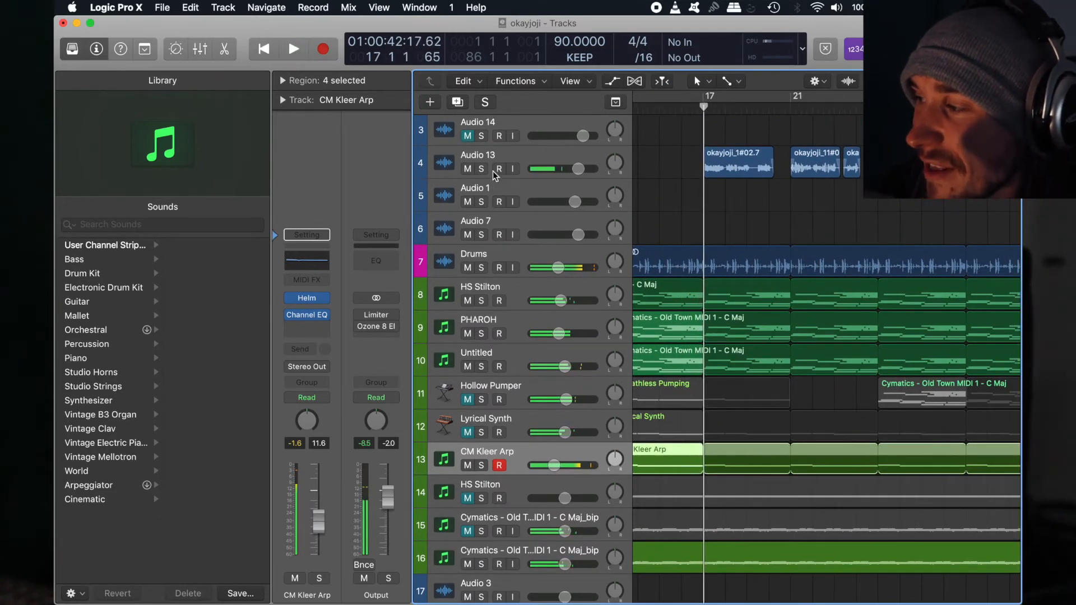
Select vocal track 4, Audio 13, without renaming it, and place the playhead at bar 17.
double_click(480, 161)
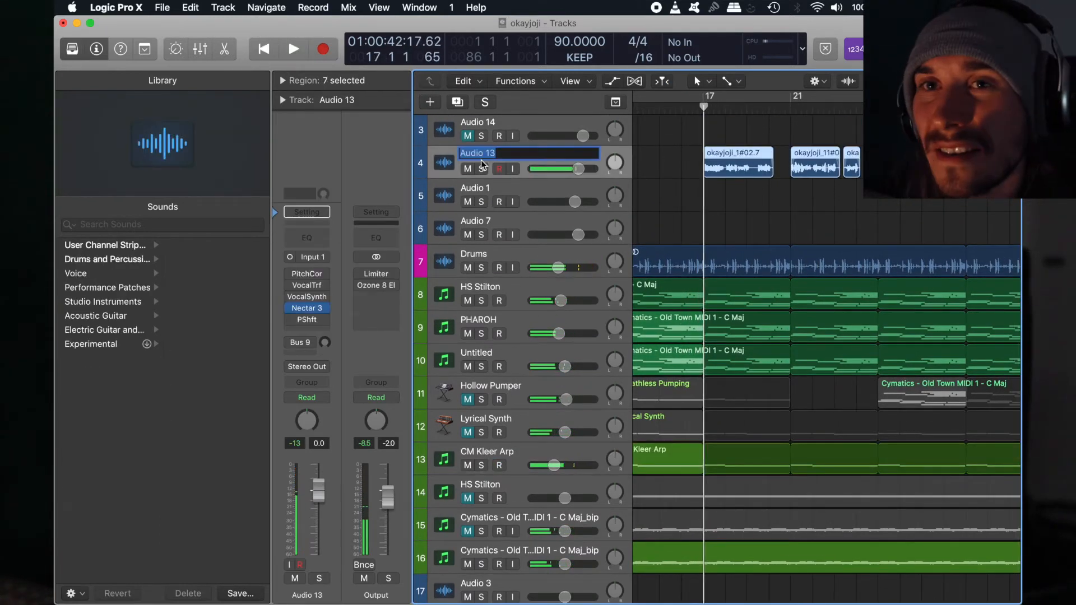
left_click(508, 187)
left_click(502, 164)
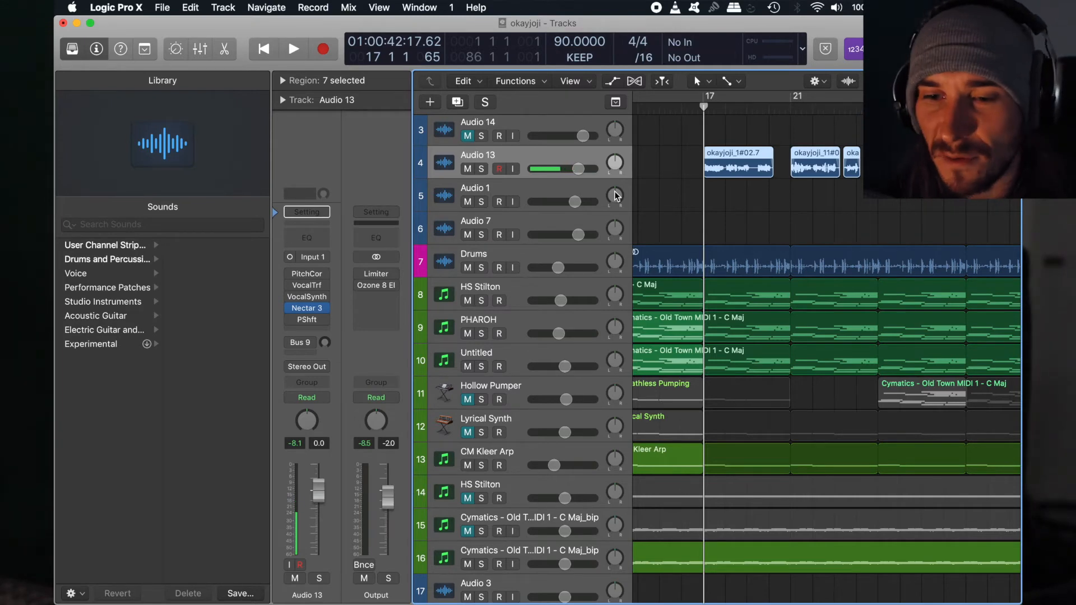
left_click(701, 111)
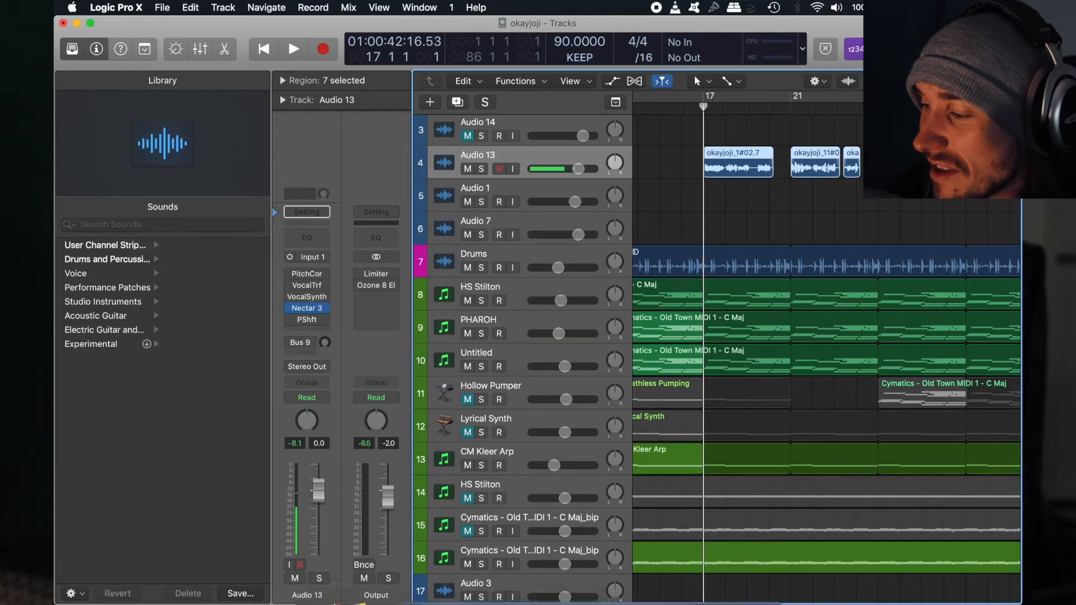
Switch to Notes, bring up the "I've been out all night" lyrics note and highlight its first verse.
left_click(351, 582)
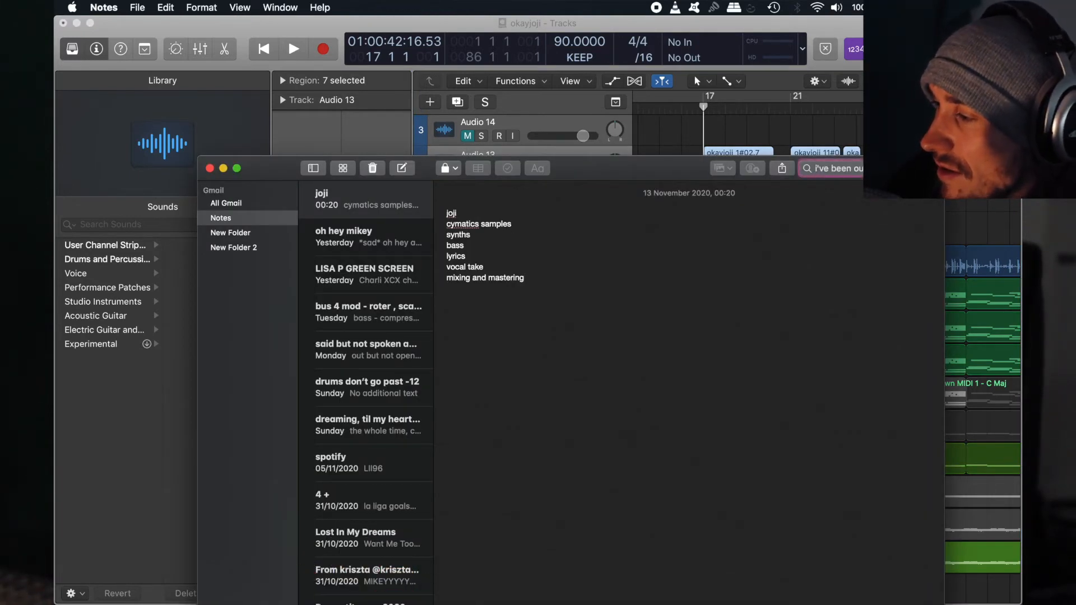
left_click_drag(533, 204, 445, 182)
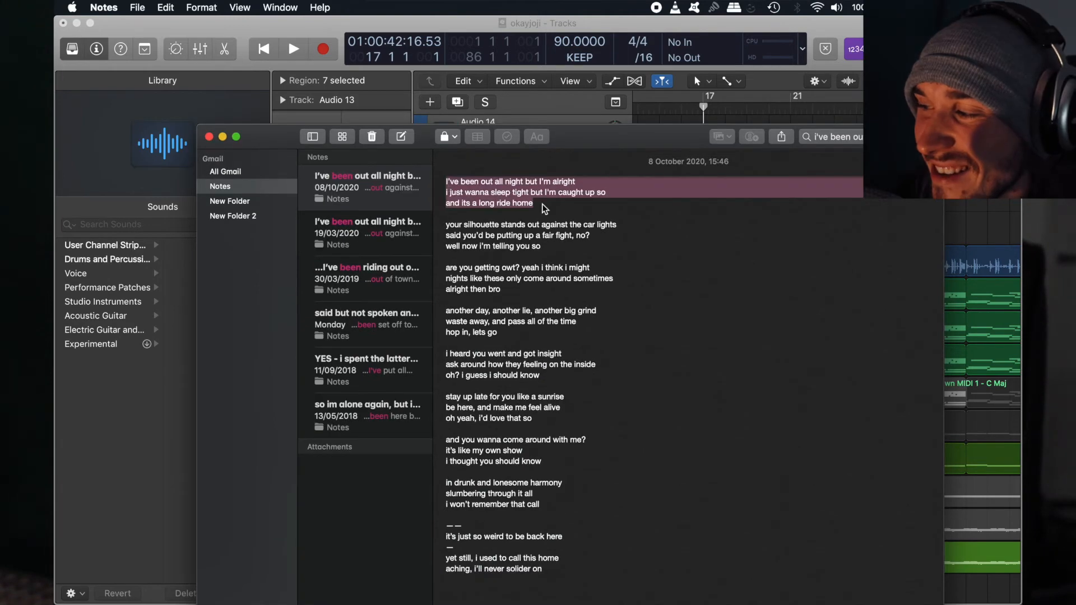
double_click(543, 205)
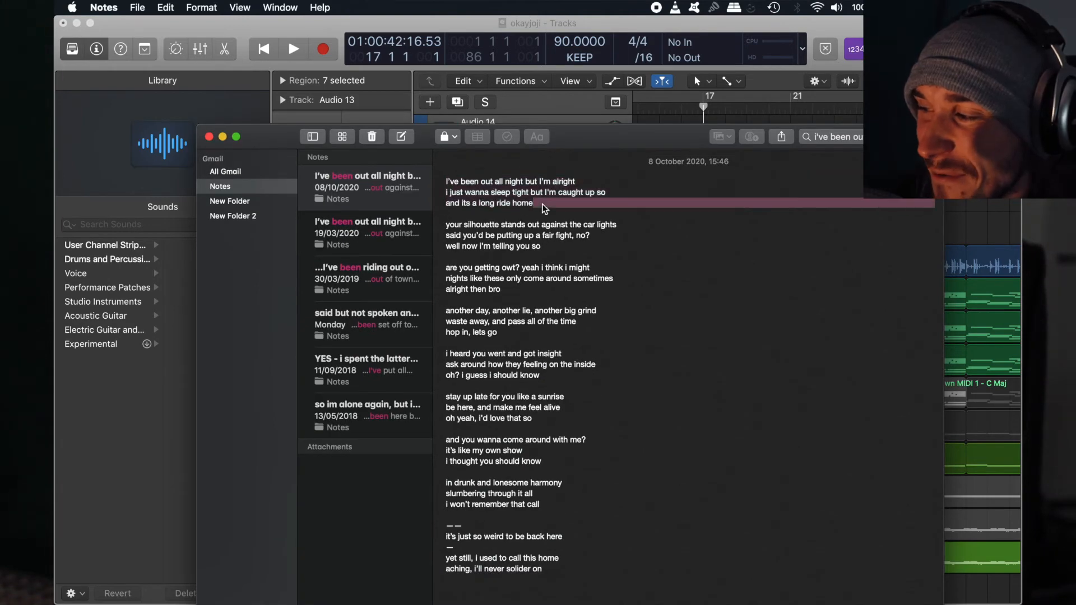
left_click(547, 207)
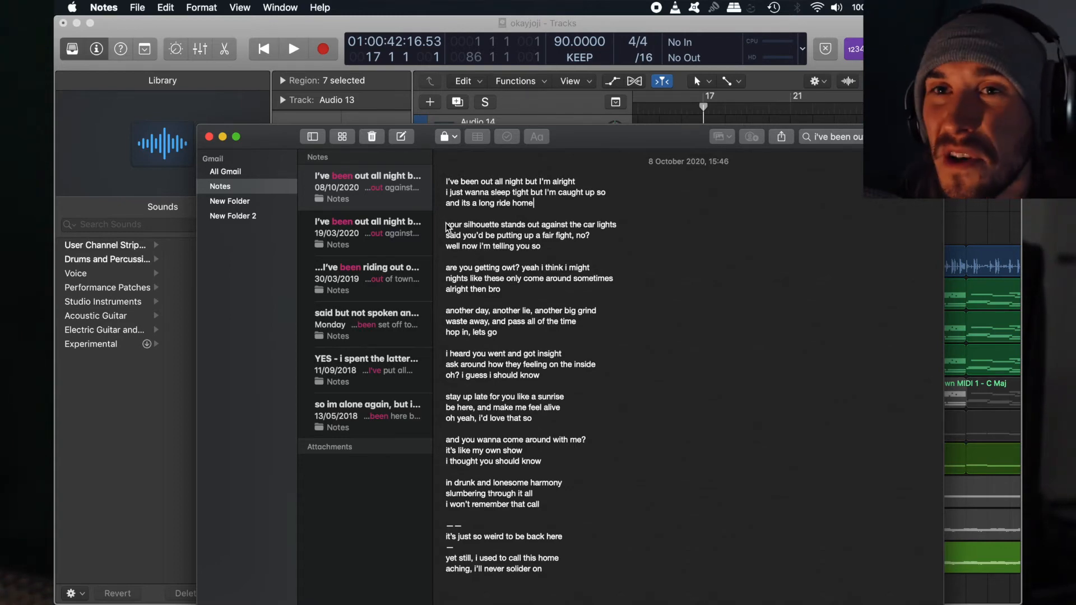
Highlight lines of the second verse, from "your silhouette stands out" to "well now i'm telling you so".
left_click_drag(447, 222, 564, 254)
left_click(565, 255)
triple_click(510, 227)
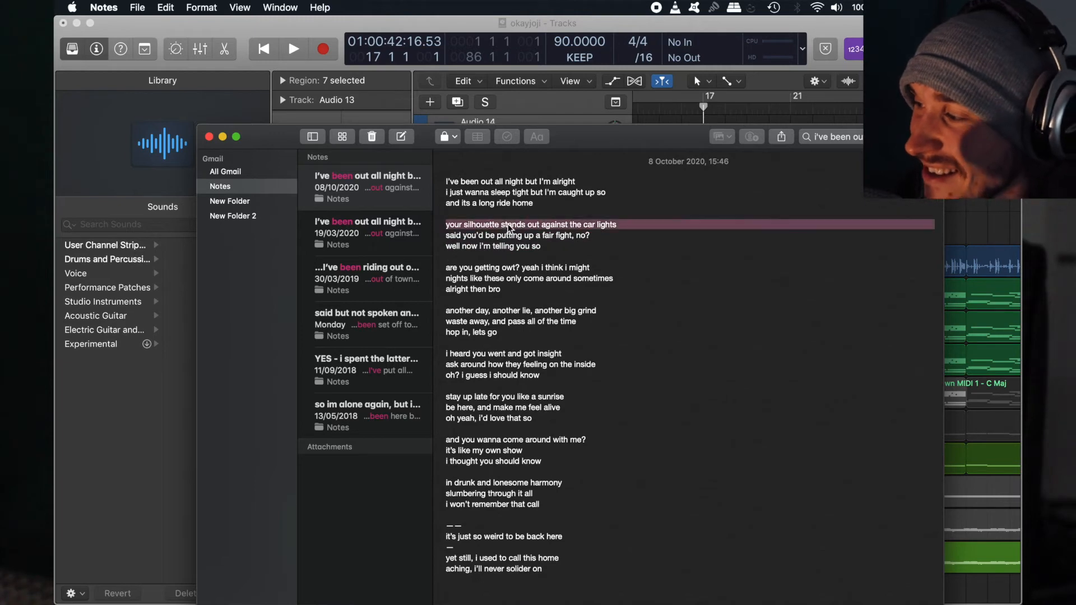
double_click(558, 215)
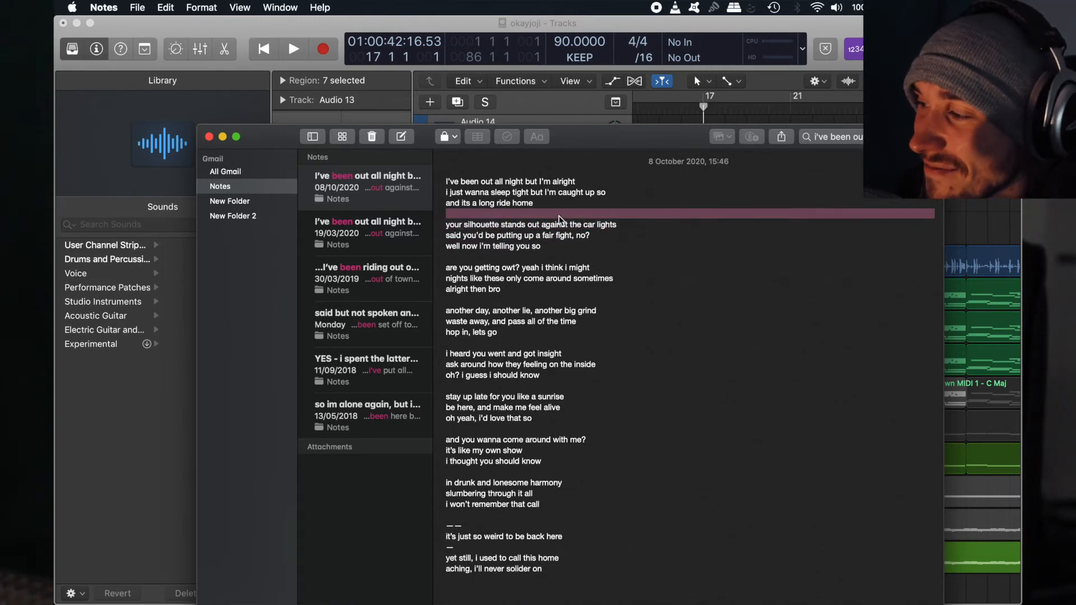
triple_click(542, 224)
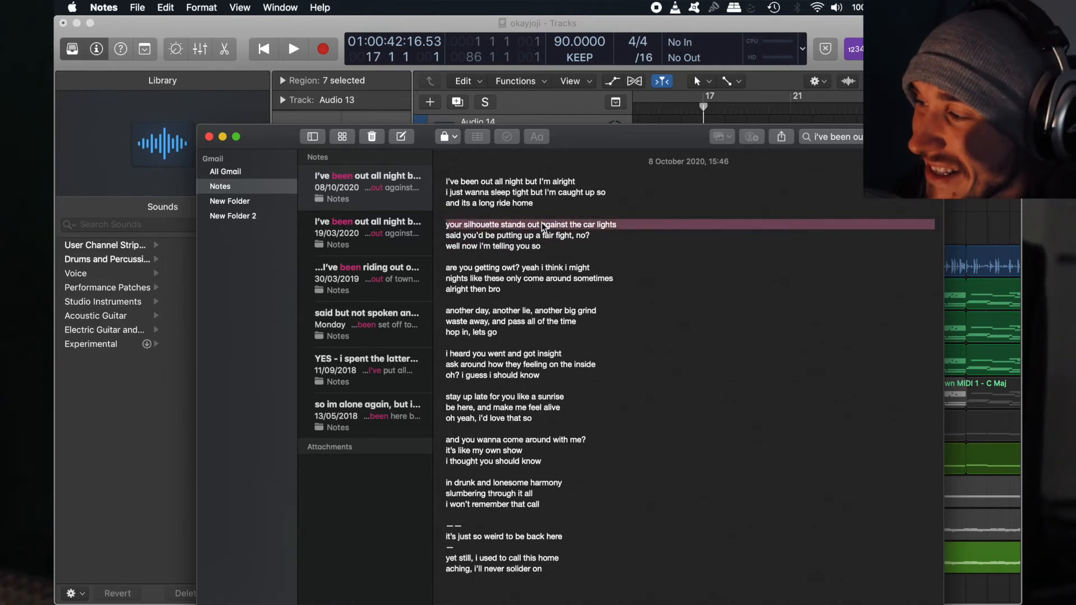
triple_click(536, 247)
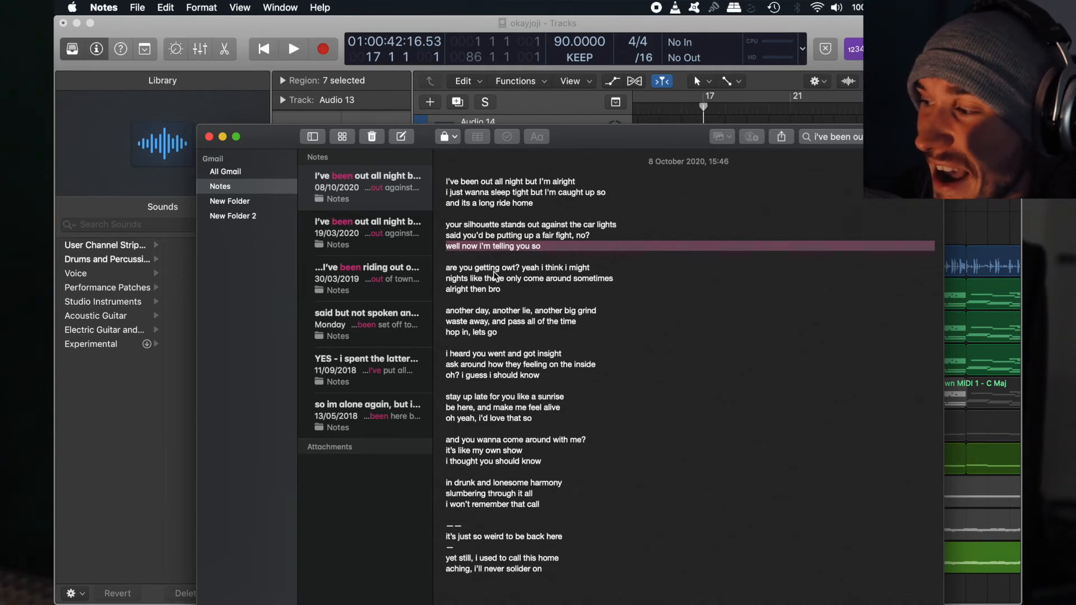
Highlight lines of the third verse and the whole "another day, another lie" verse while going through the lyrics.
left_click(529, 296)
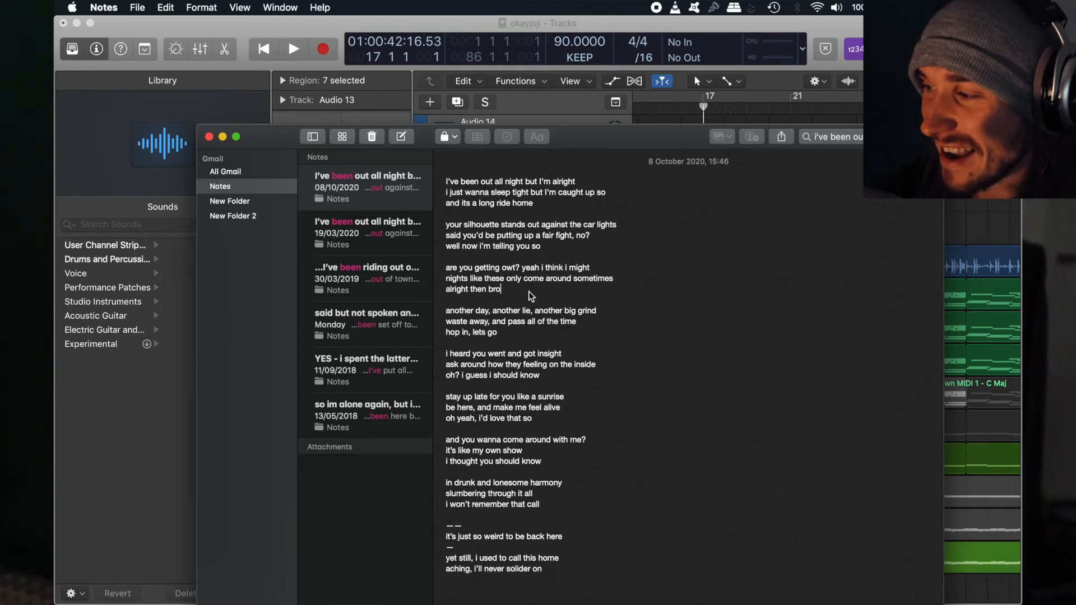
left_click_drag(461, 280, 558, 284)
triple_click(557, 278)
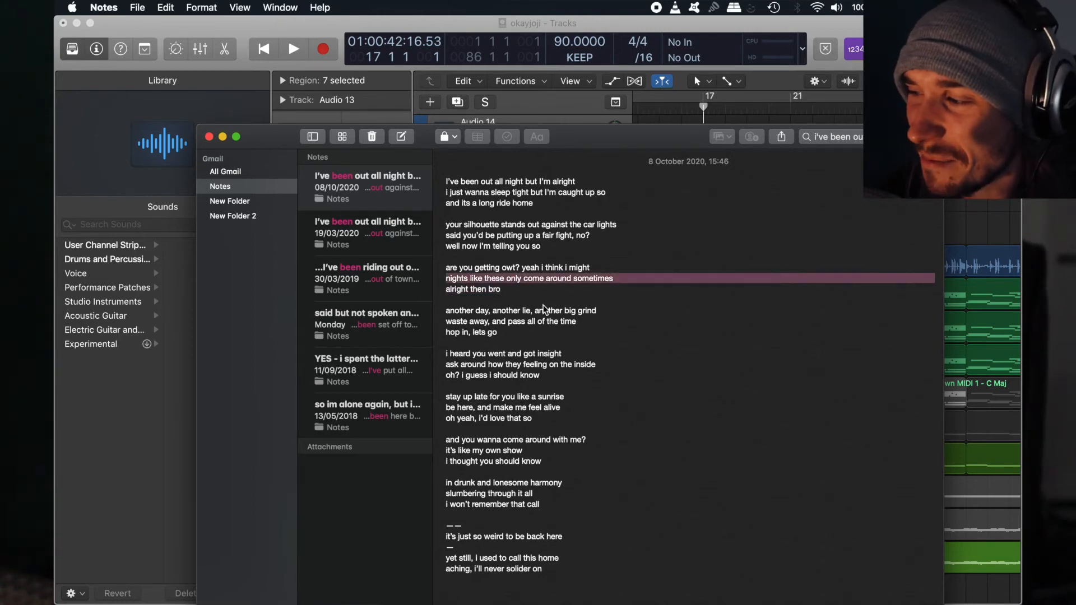
triple_click(482, 298)
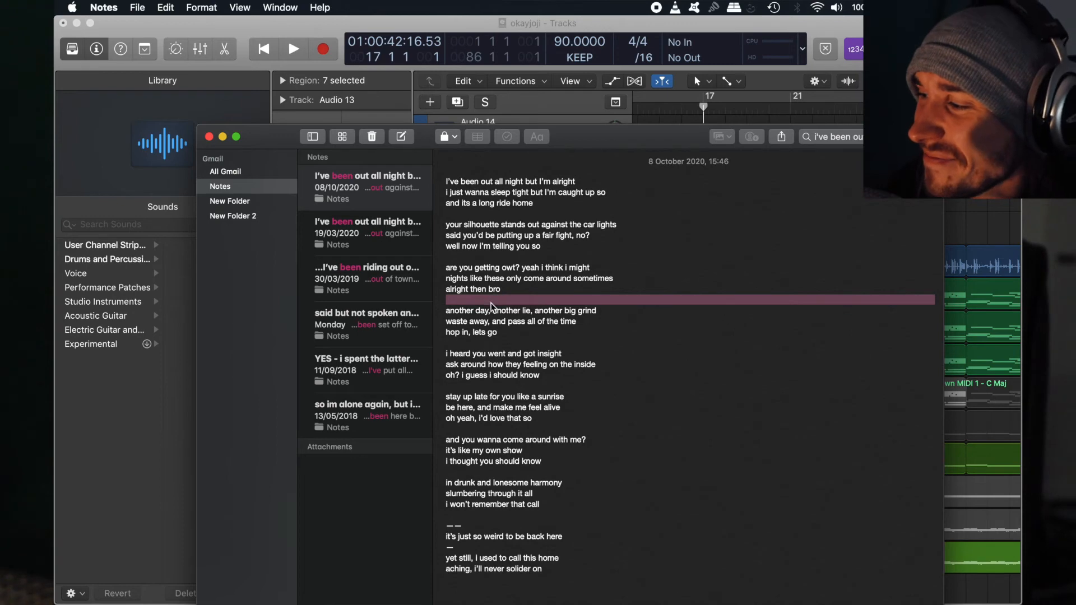
left_click(512, 330)
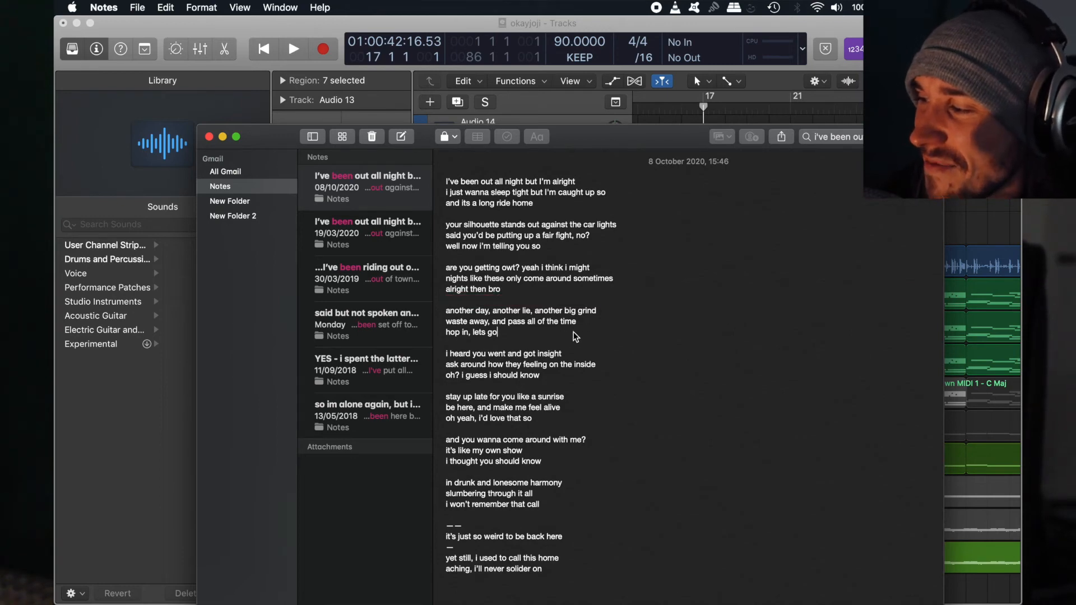
left_click_drag(571, 332, 428, 304)
left_click(508, 336)
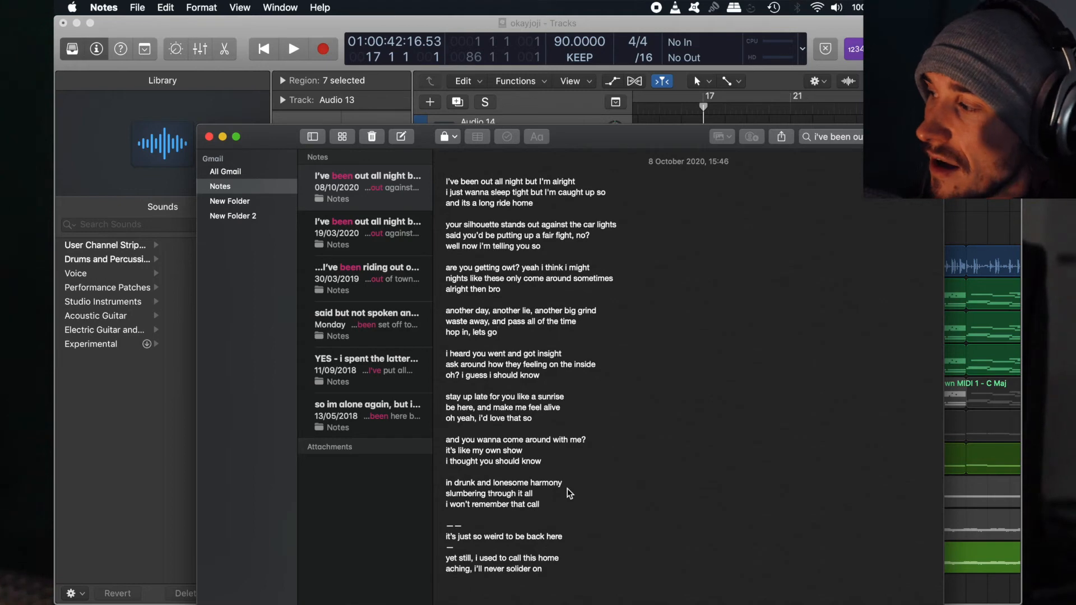
Return to Logic Pro X, bypass Nectar 3 on the Audio 13 channel and play the vocals from bar 17.
left_click(661, 110)
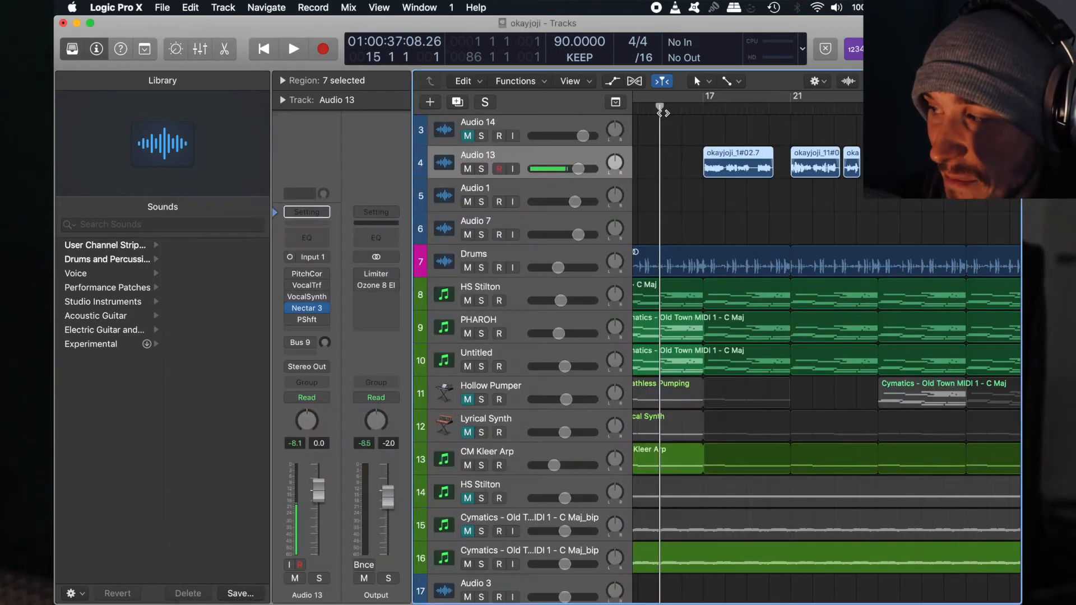
left_click(705, 108)
scroll(705, 109, "down", 5)
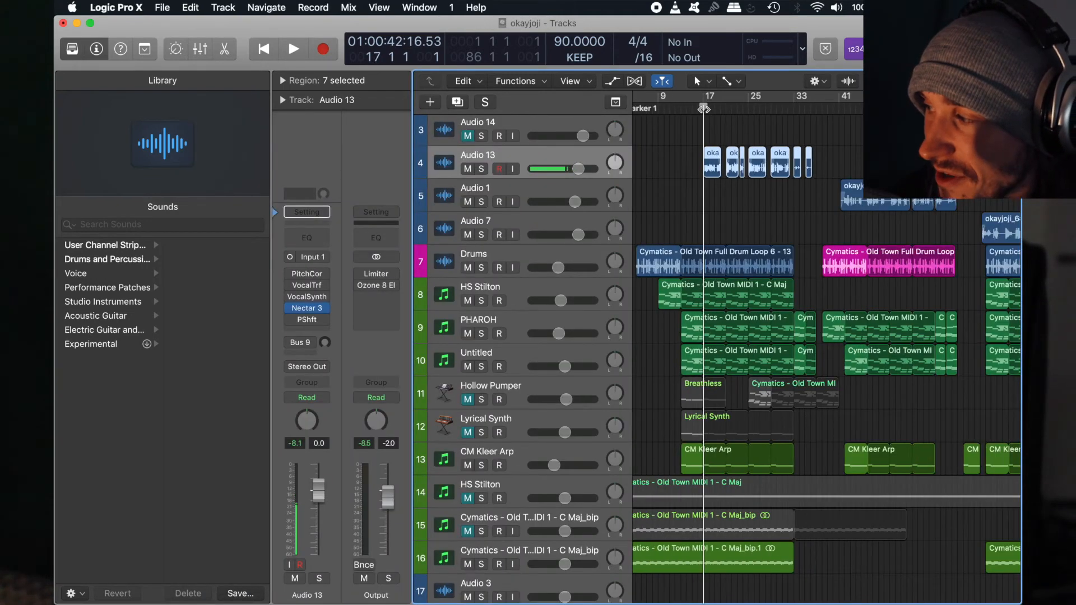
scroll(704, 109, "right", 3)
scroll(785, 151, "left", 2)
scroll(784, 150, "left", 3)
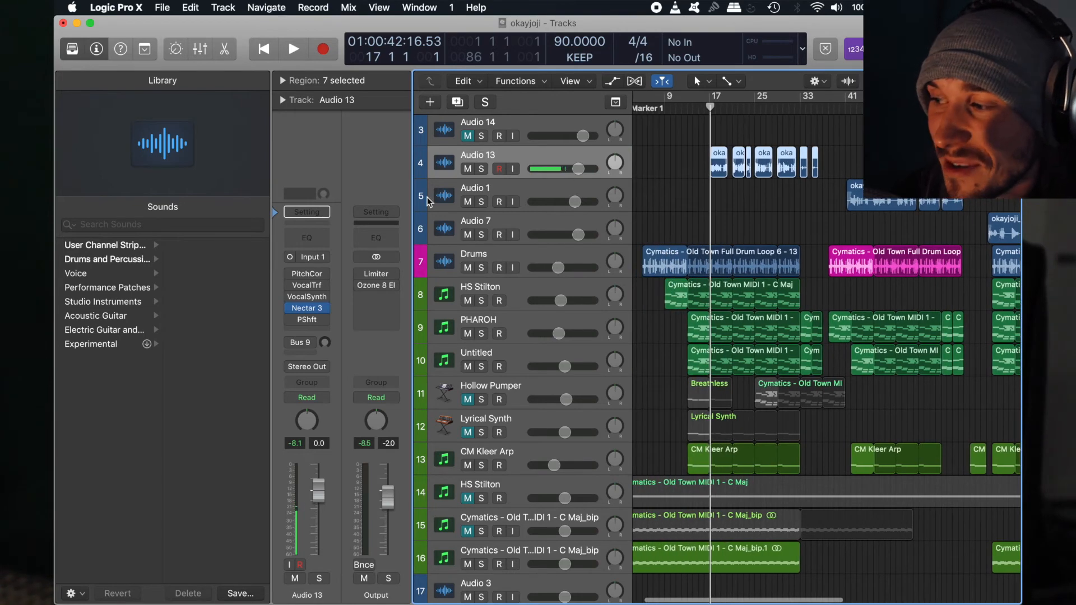
mouse_move(295, 308)
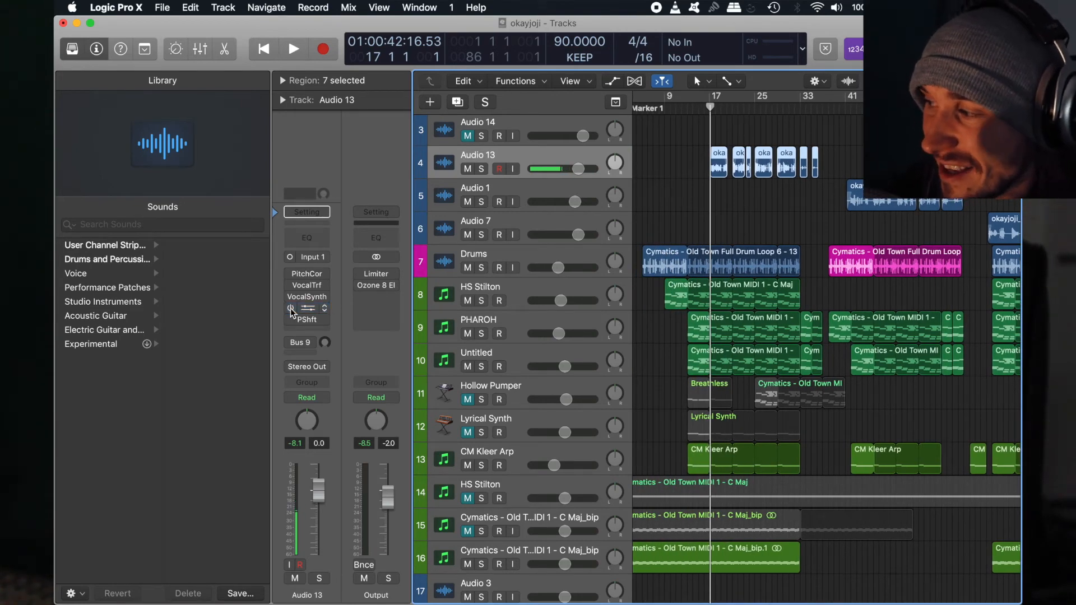
scroll(676, 231, "up", 3)
key("space")
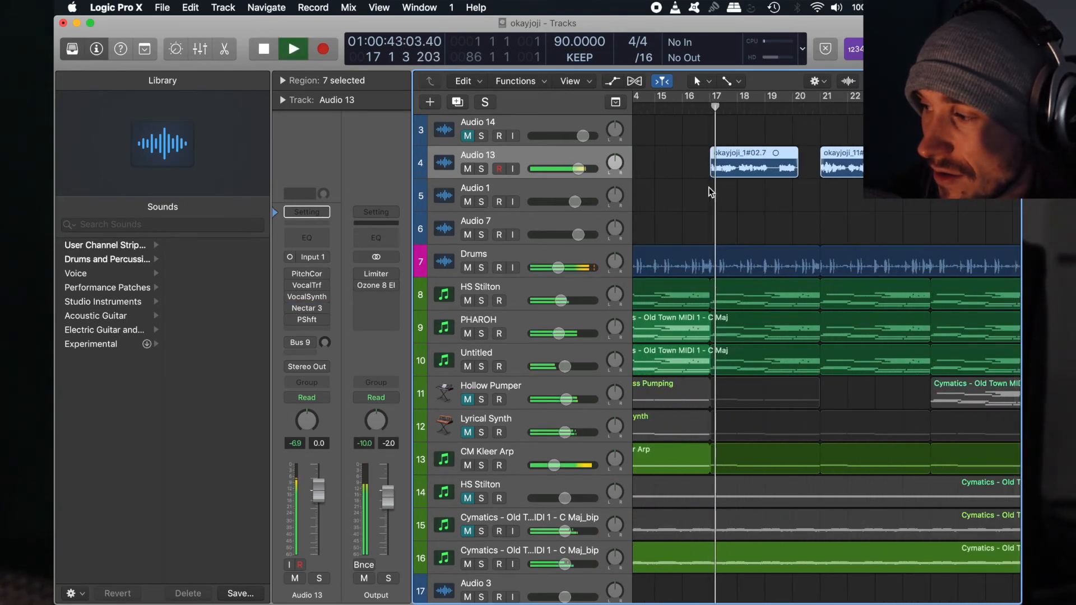
Enable Pitch Correction on Audio 13 during playback, inspect its settings, then stop and return the playhead to bar 21.
scroll(713, 233, "right", 2)
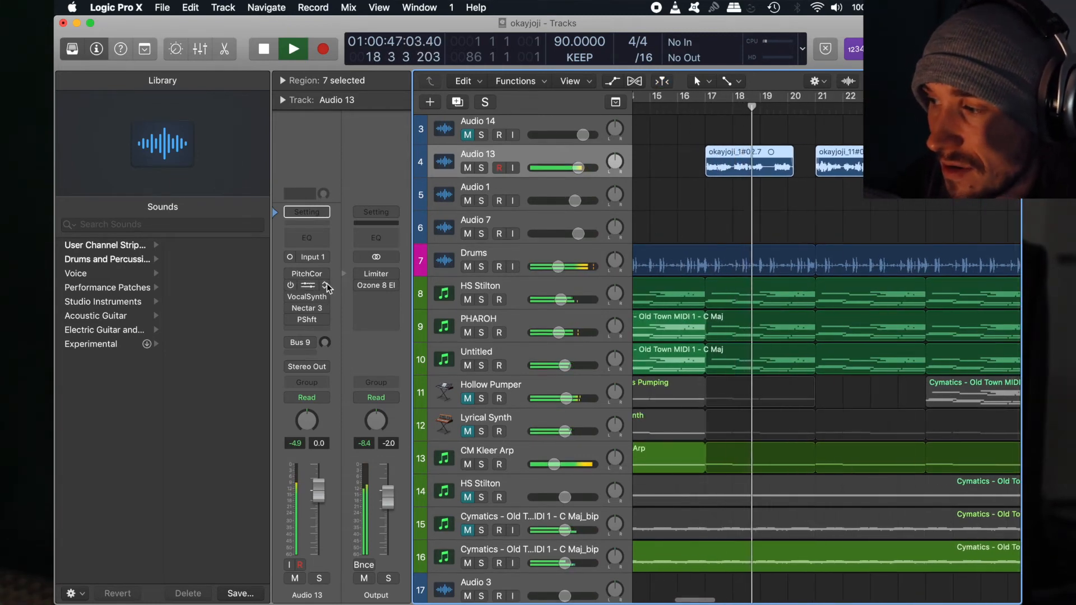
mouse_move(293, 278)
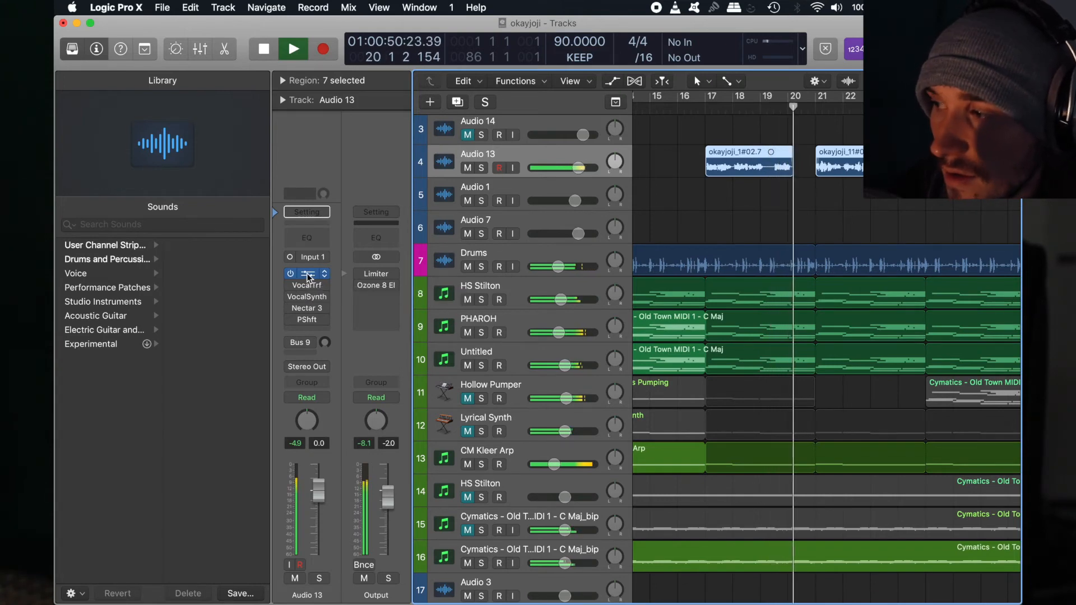
left_click(309, 276)
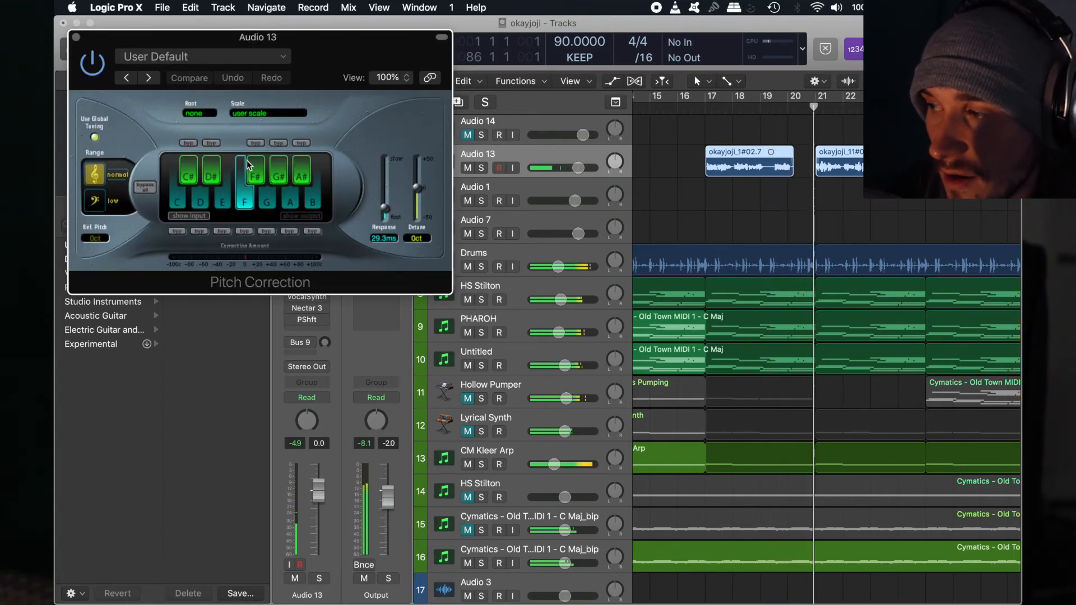
left_click(76, 37)
key("space")
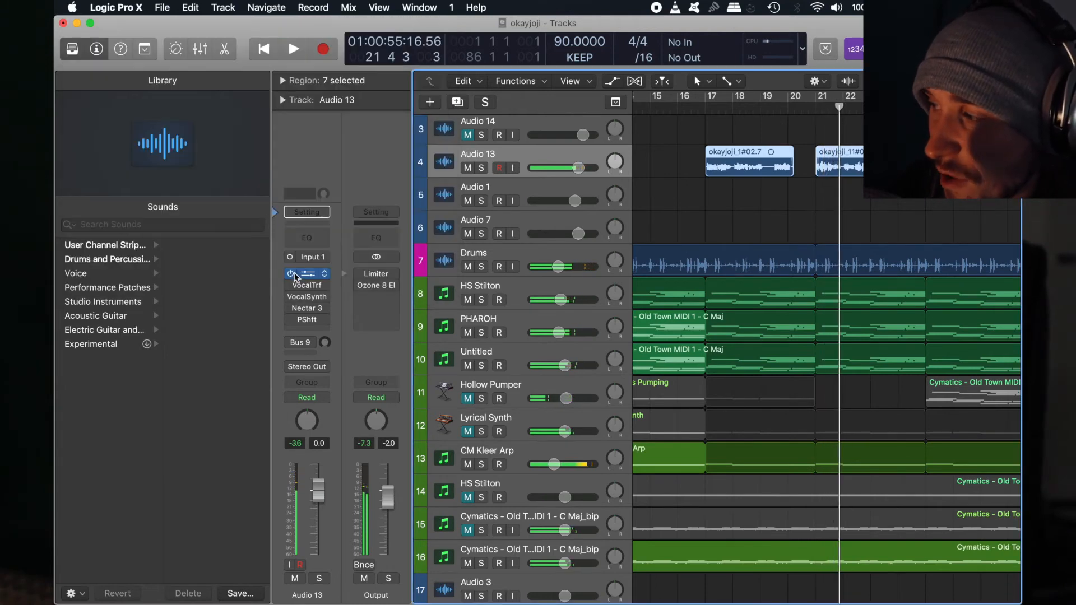
left_click(815, 109)
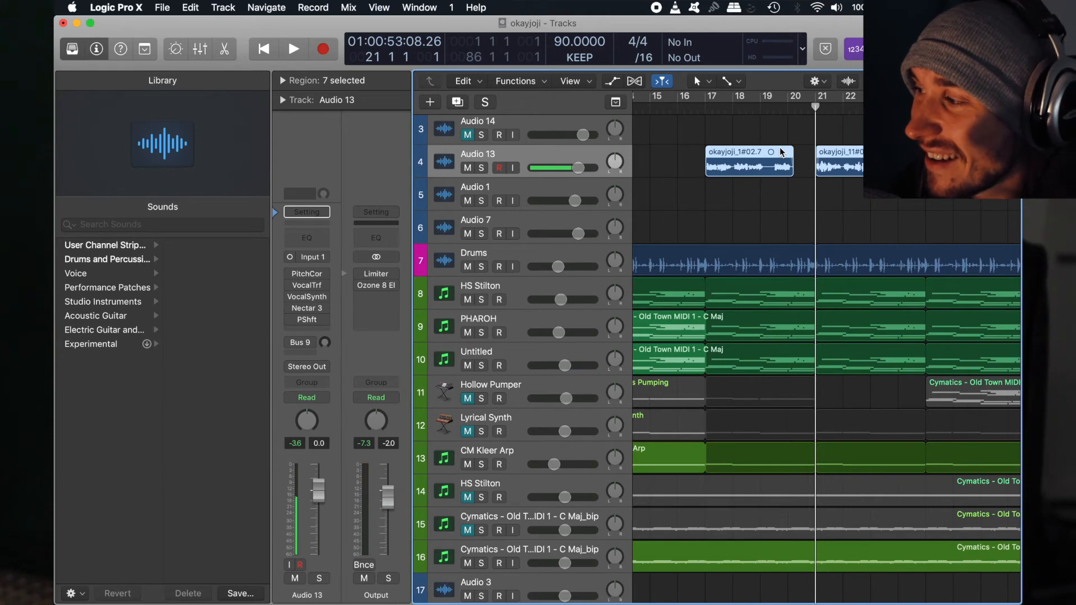
Play Audio 13 from bar 17 with its Nectar 3 effect switched back on, and solo the track.
left_click(705, 106)
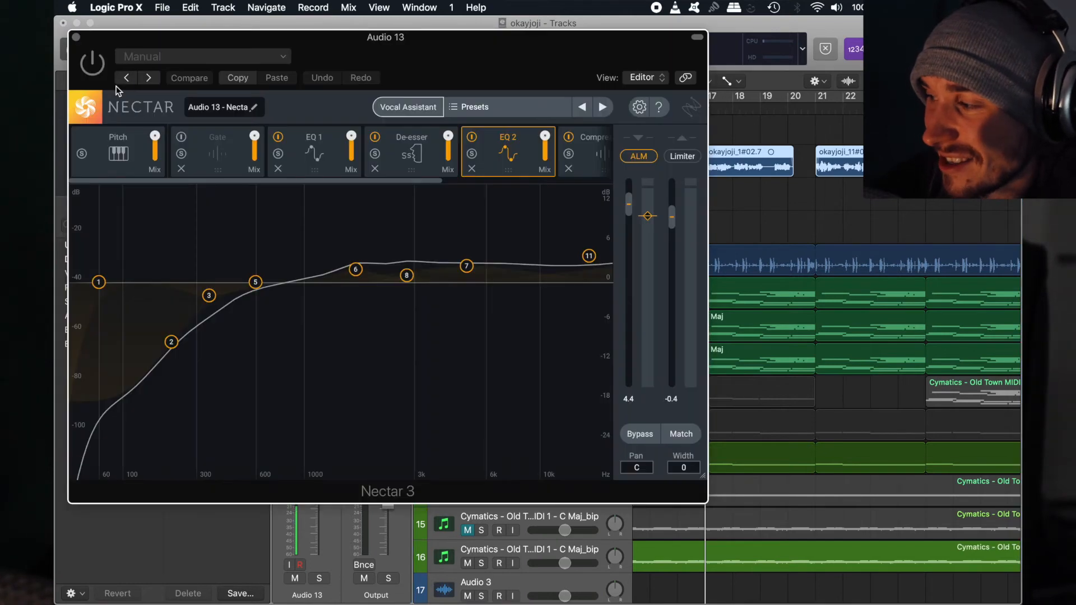
key("space")
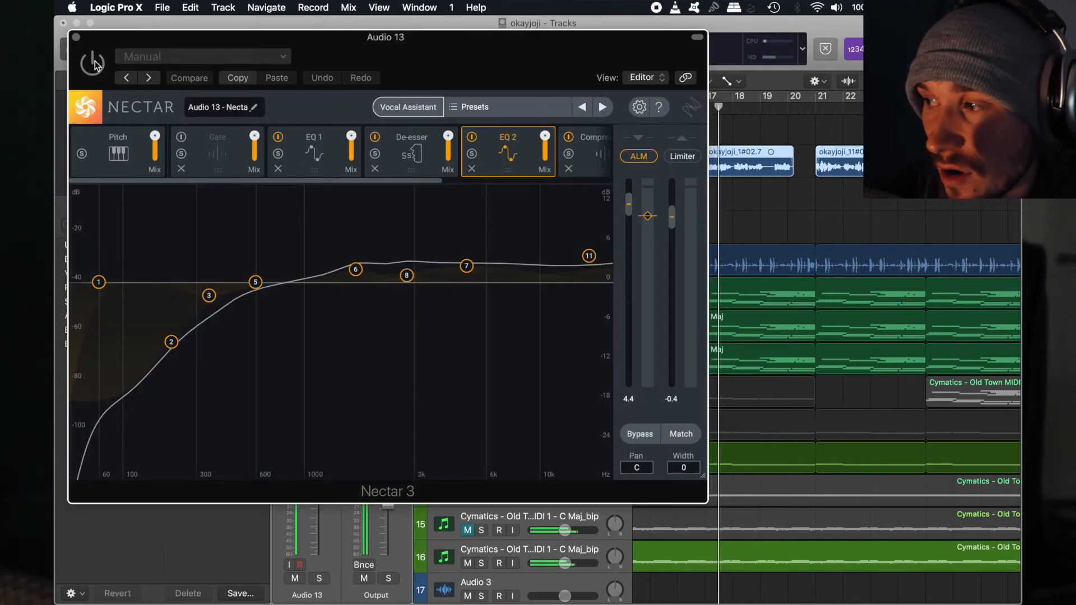
left_click(93, 63)
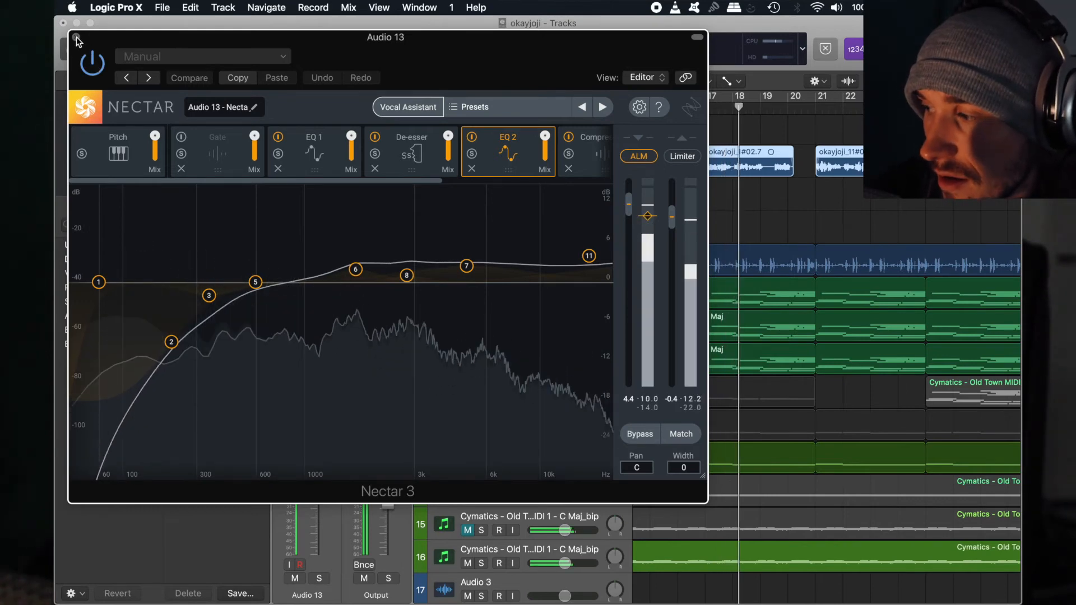
key("ctrl+s")
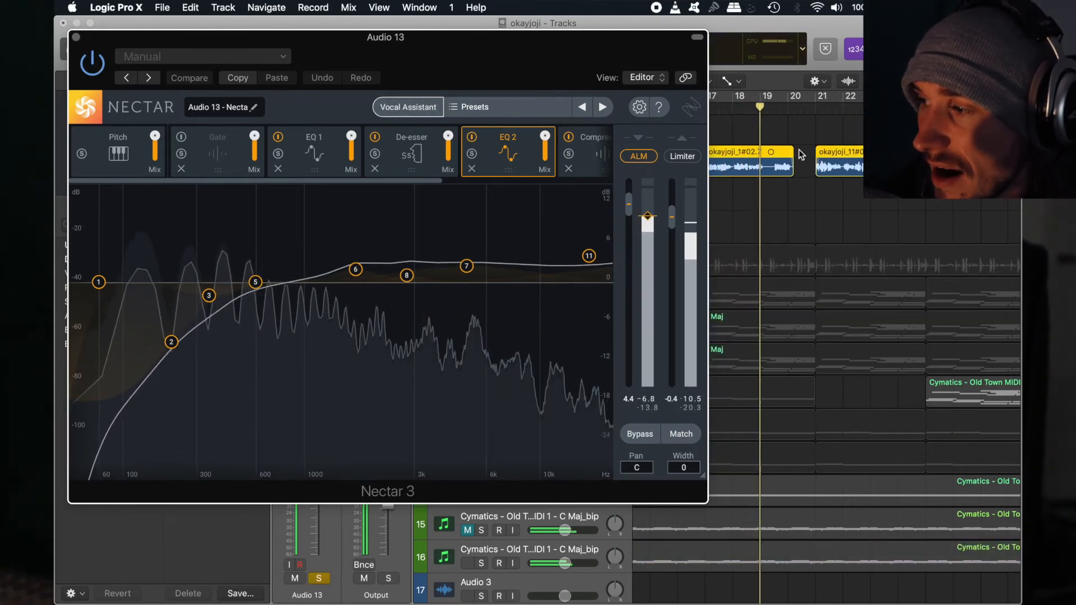
Inspect the correction and formant settings in Nectar 3's Pitch module, dismiss the alert and unsolo Audio 13.
left_click(141, 153)
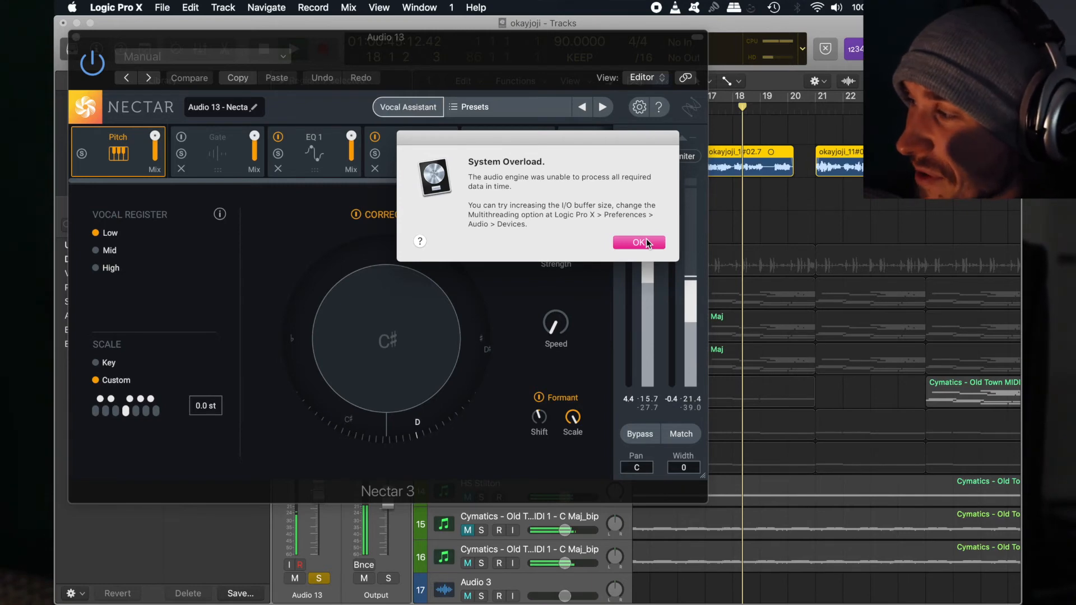
left_click(646, 243)
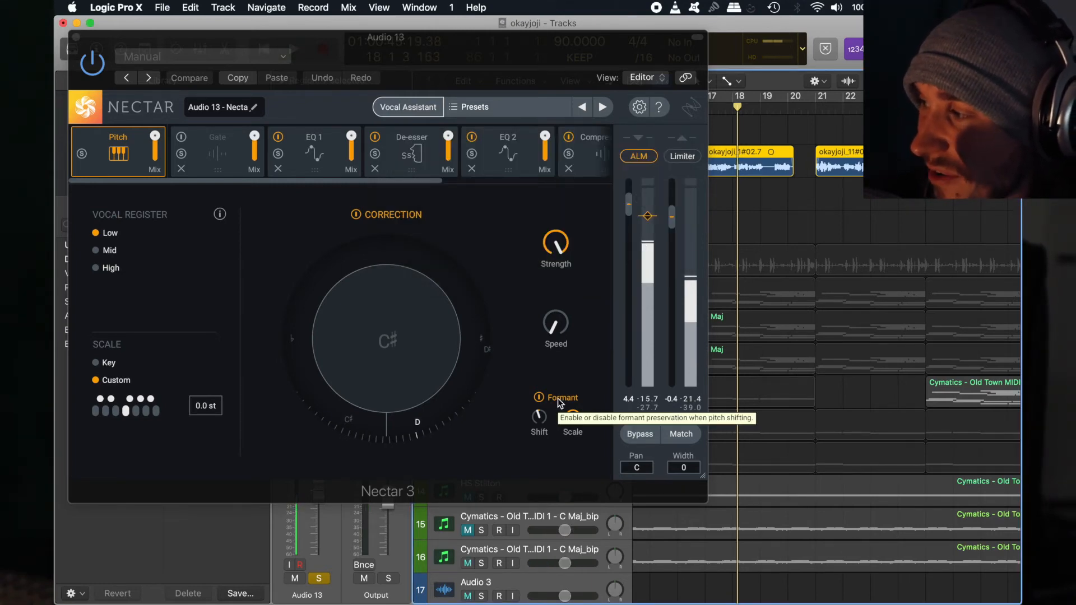
left_click(557, 398)
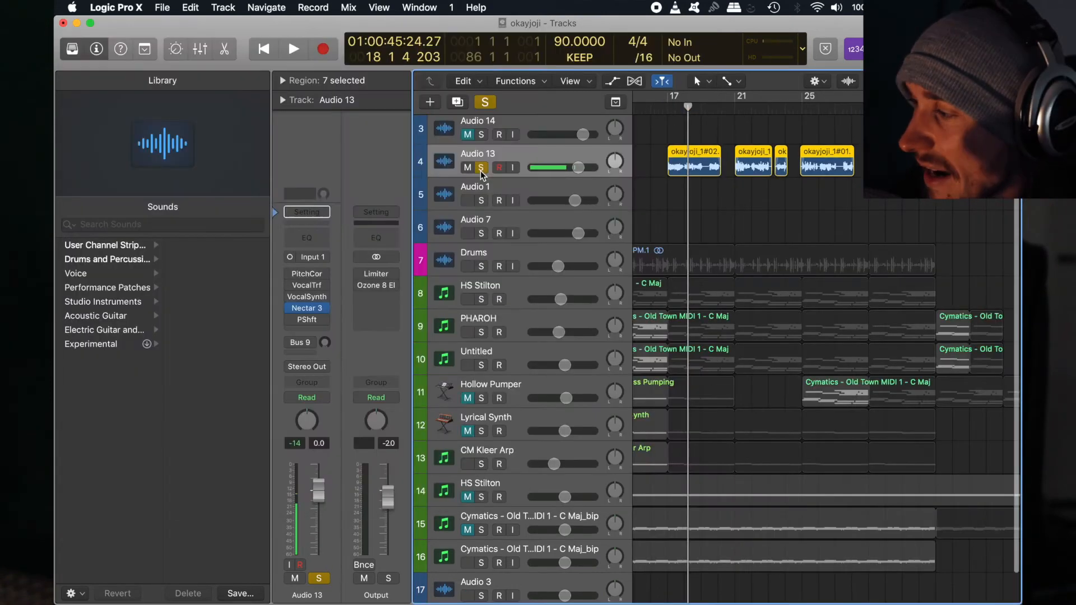
left_click(481, 168)
Move the playhead to bar 67, select the Audio 7 track and play its okayjoji_6#03 vocals.
scroll(778, 218, "right", 10)
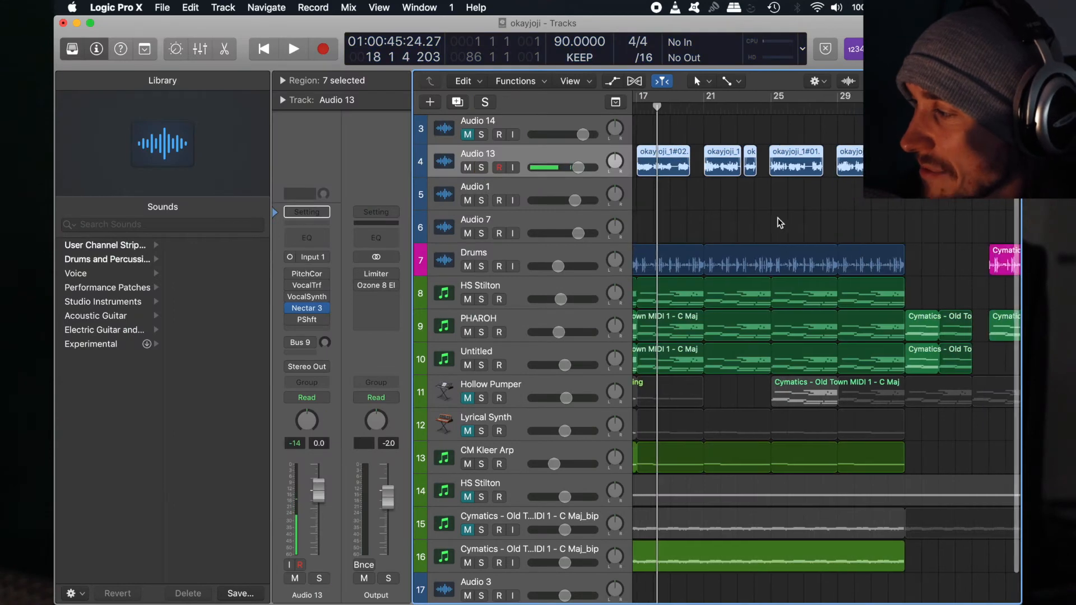
left_click(813, 111)
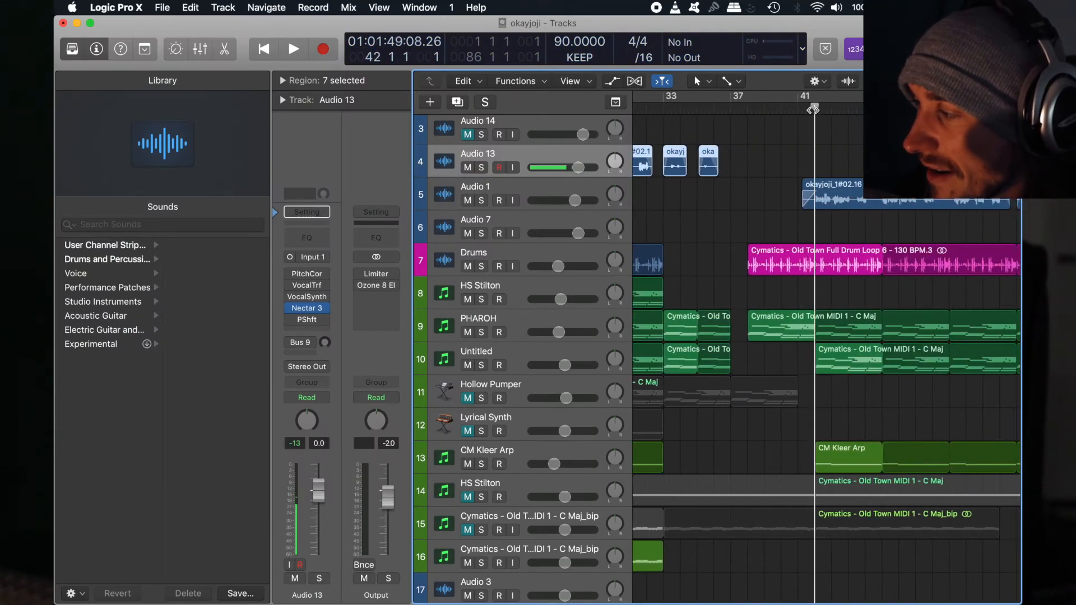
scroll(813, 110, "right", 15)
scroll(812, 110, "right", 2)
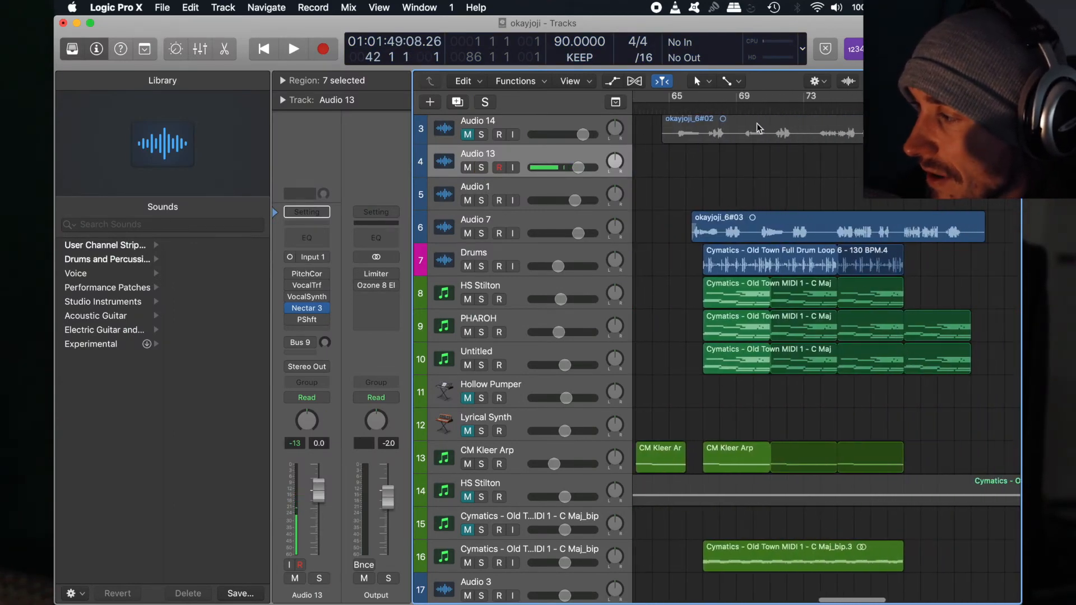
left_click(700, 109)
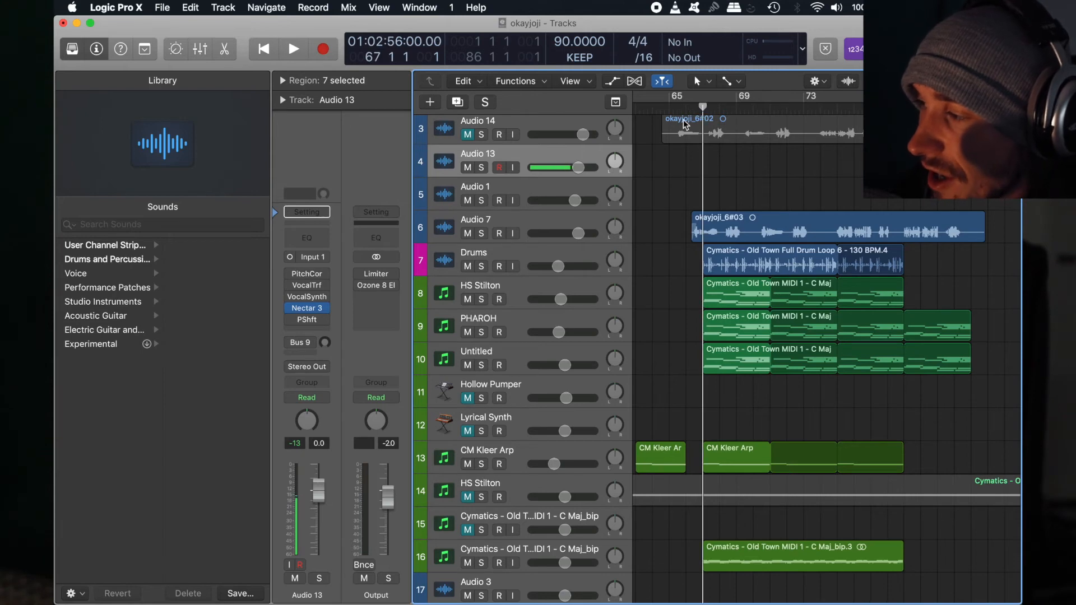
left_click(507, 220)
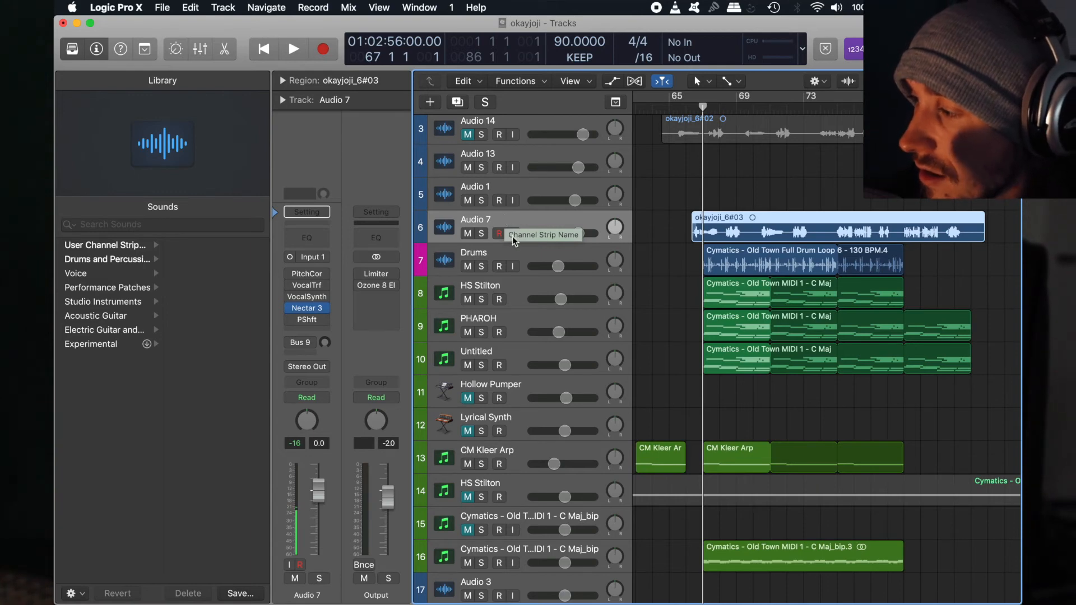
key("space")
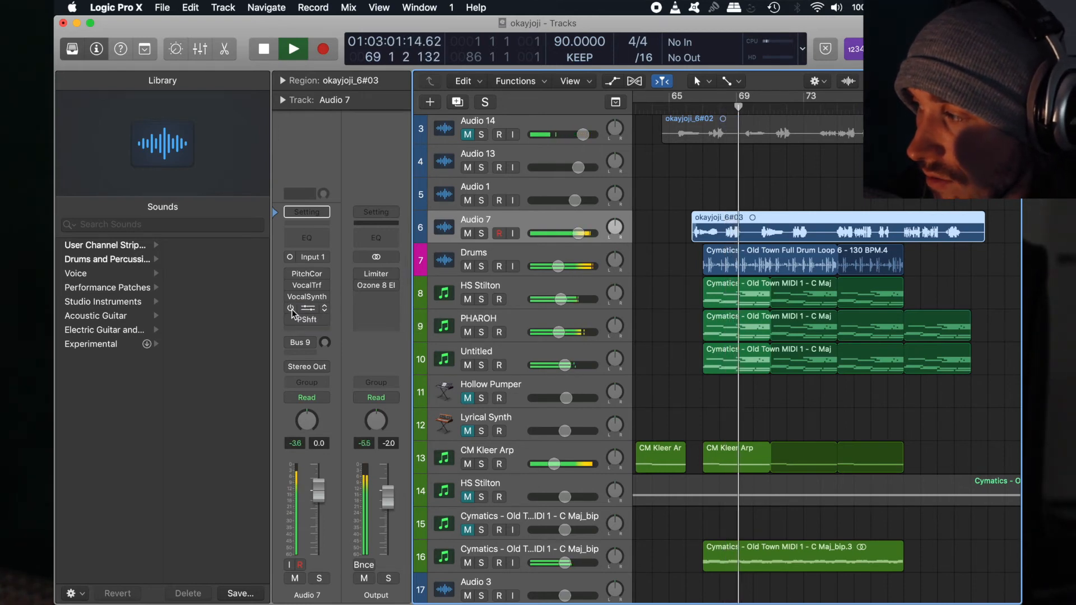
Skip ahead in the playback, briefly solo Audio 7, and open its Nectar 3 effect after stopping.
left_click(763, 112)
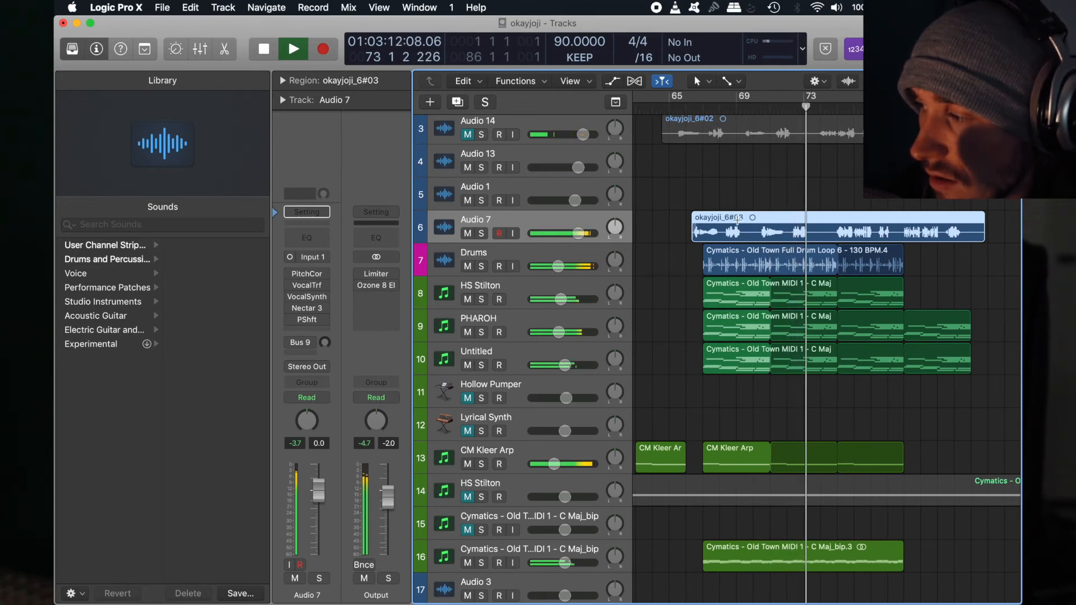
left_click(481, 233)
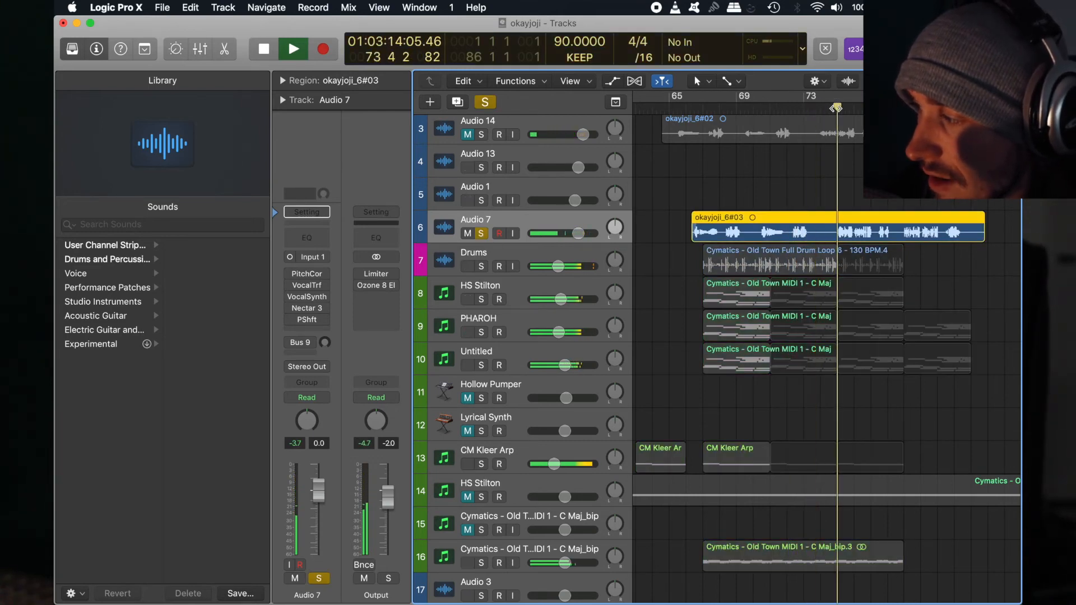
key("space")
left_click(481, 233)
left_click(307, 308)
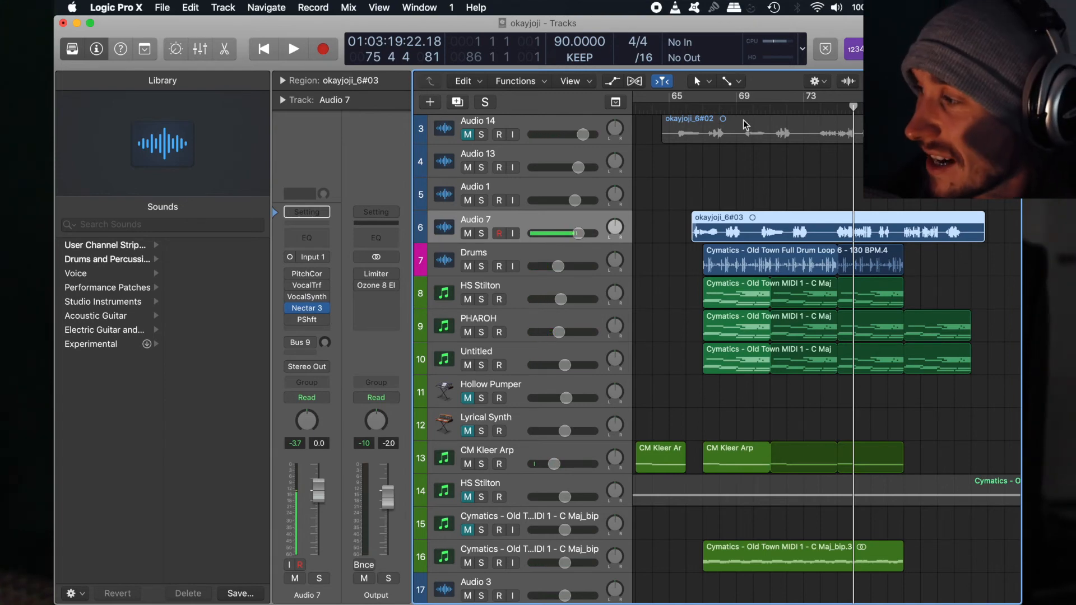
Play the Audio 7 vocals with the full mix from bar 75, then stop playback.
left_click(836, 111)
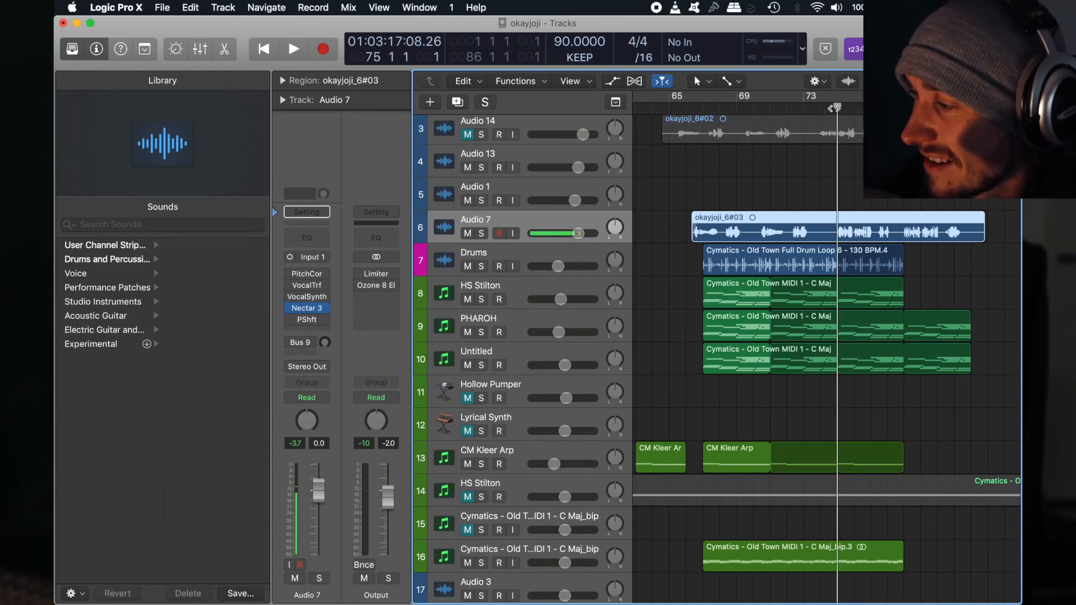
key("space")
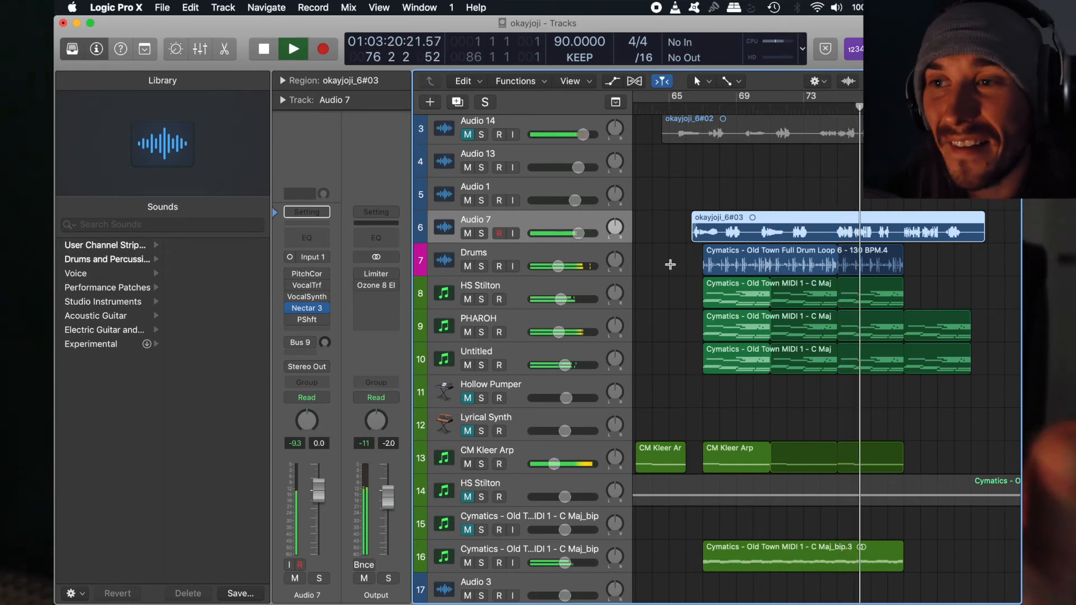
key("space")
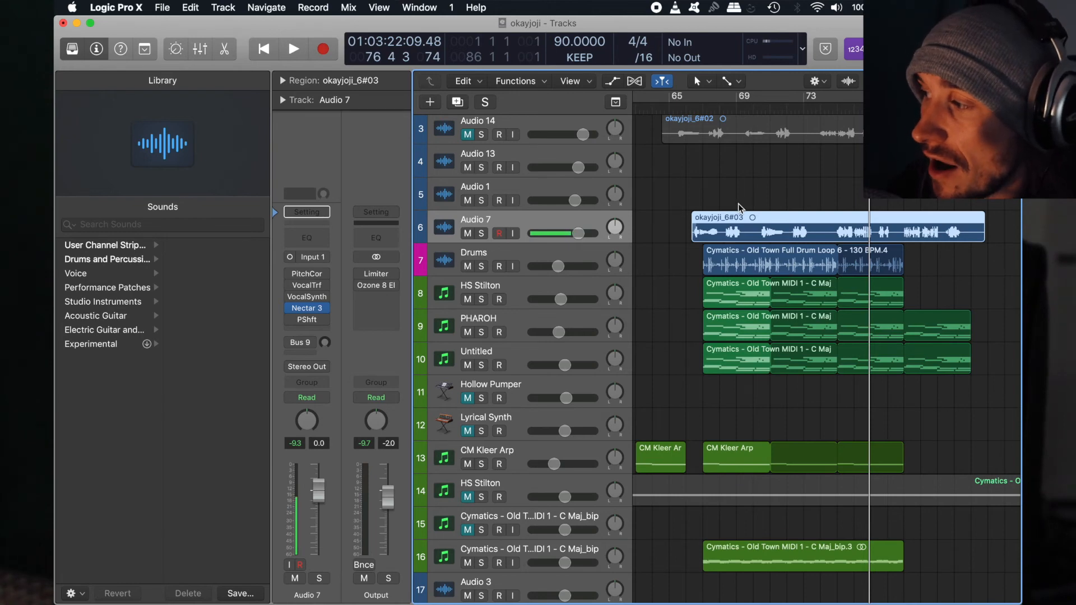
Examine the Ozone 8 Elements Maximizer on the Output channel while playing from bar 67, then stop and close the plug-in.
left_click(704, 106)
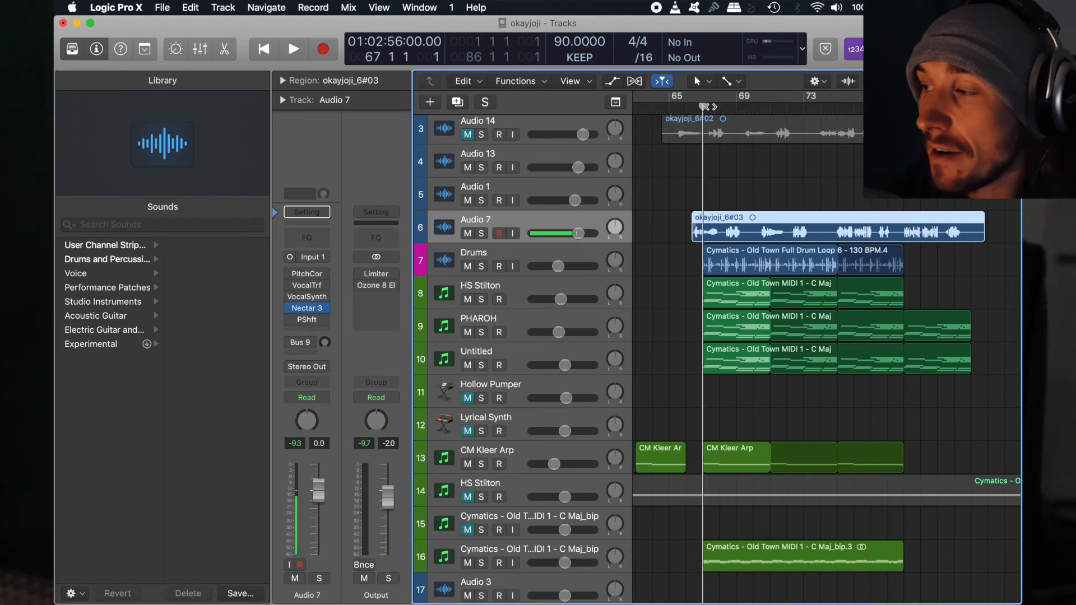
scroll(539, 358, "up", 3)
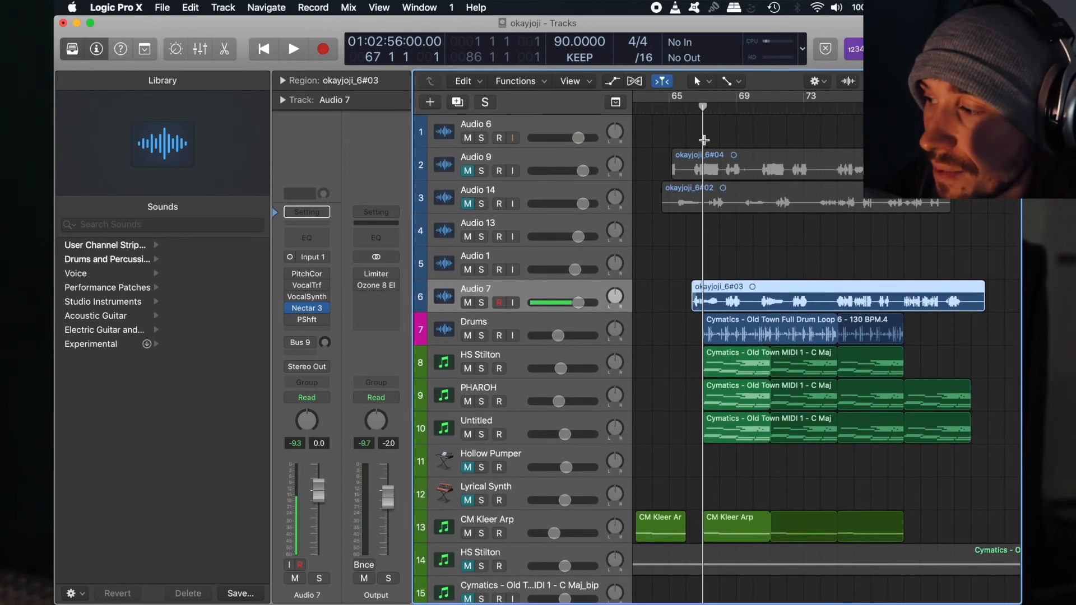
key("space")
key("space")
left_click(359, 286)
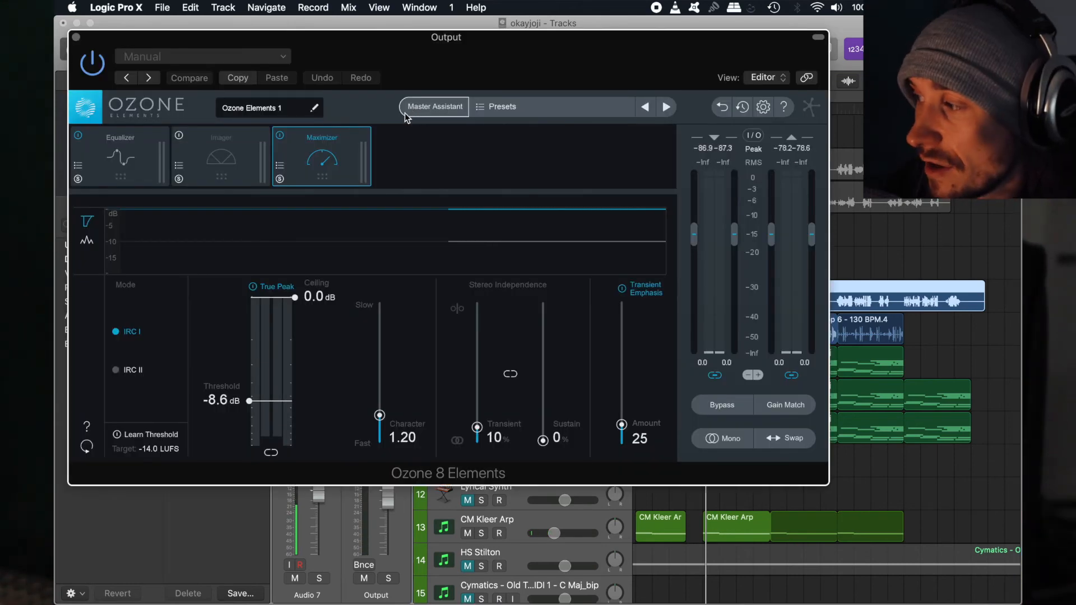
key("space")
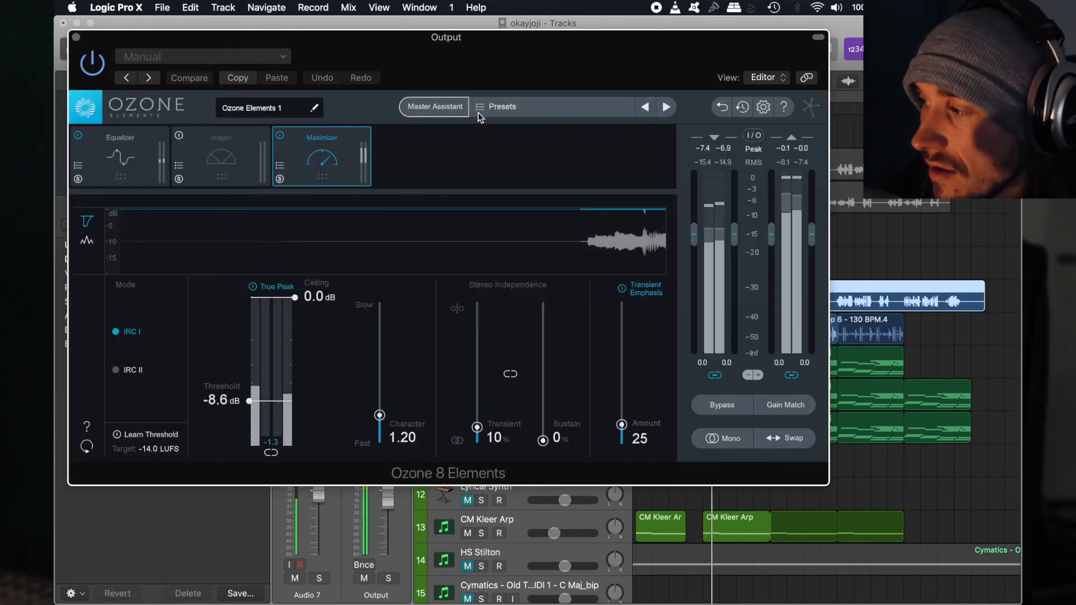
left_click_drag(396, 52, 442, 101)
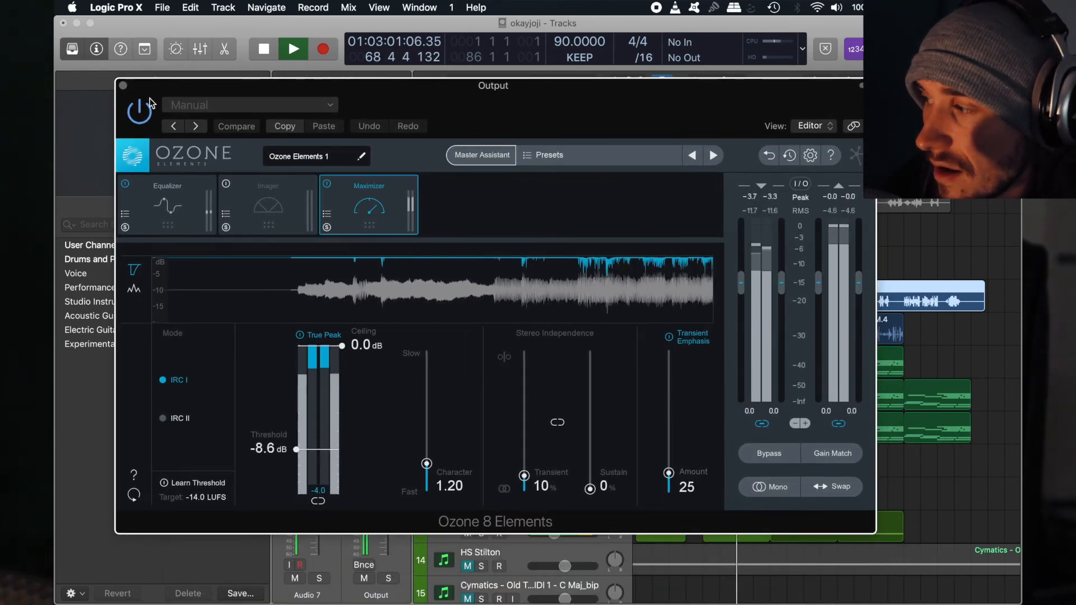
key("space")
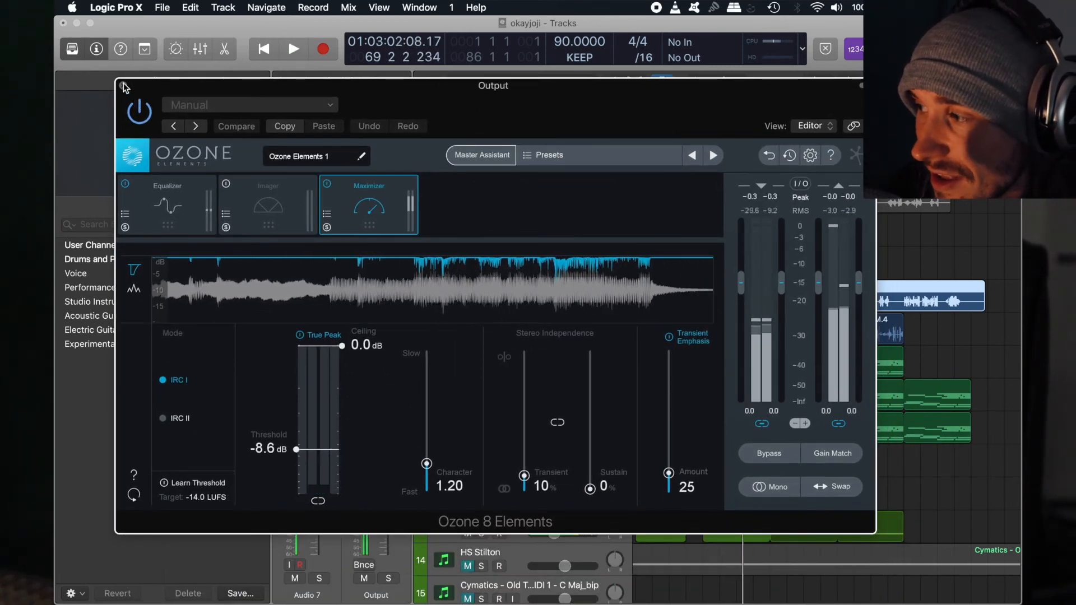
left_click(123, 85)
left_click(465, 466)
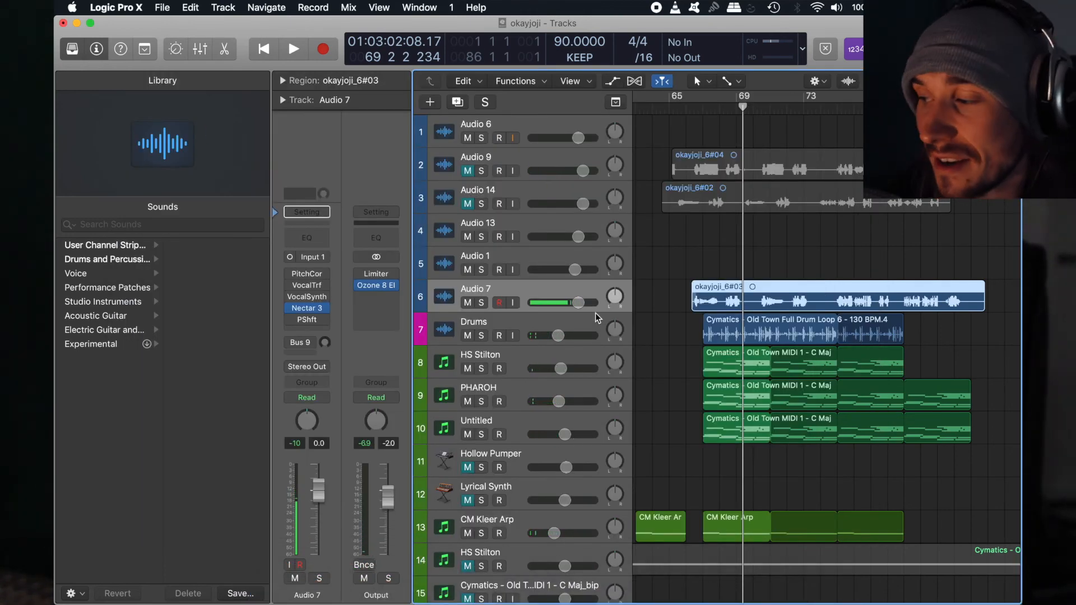
Switch to Spotify, open the Fordaze artist page from the search results and view the Like a Sunrise release.
left_click(375, 579)
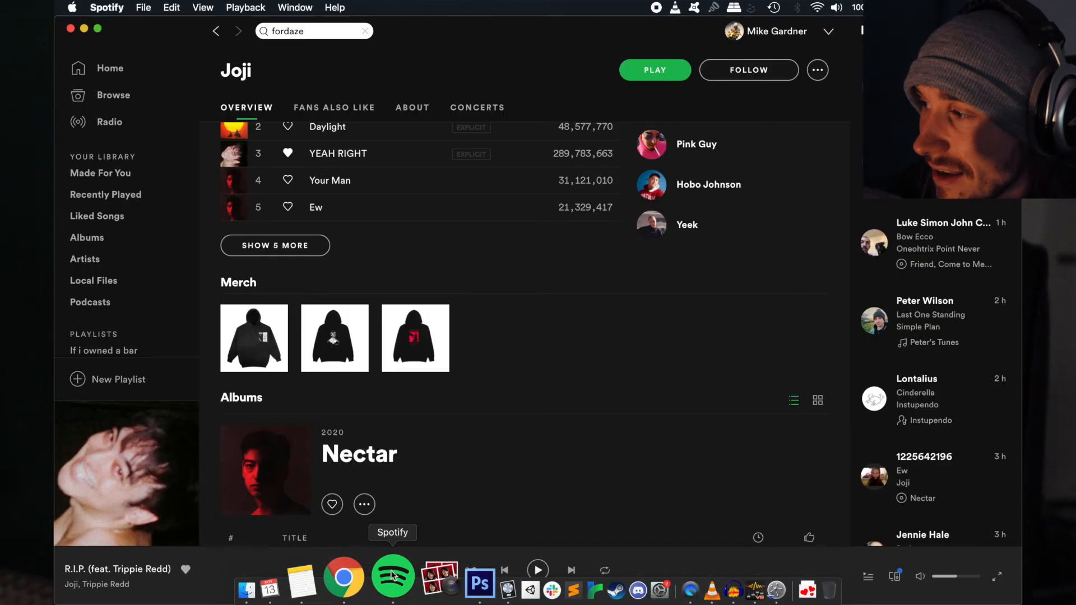
scroll(506, 202, "up", 5)
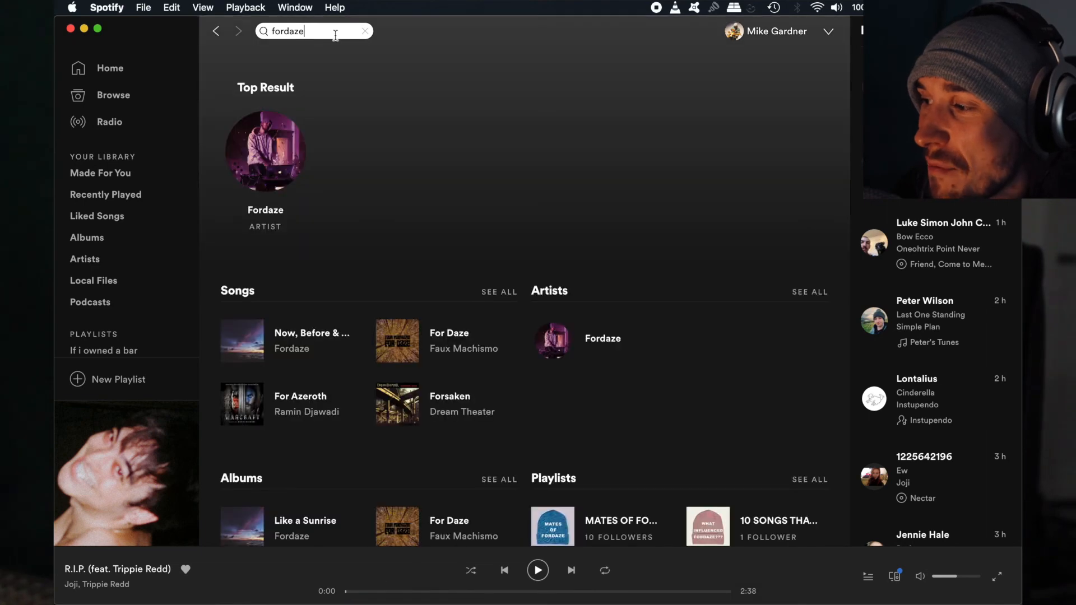
left_click(283, 216)
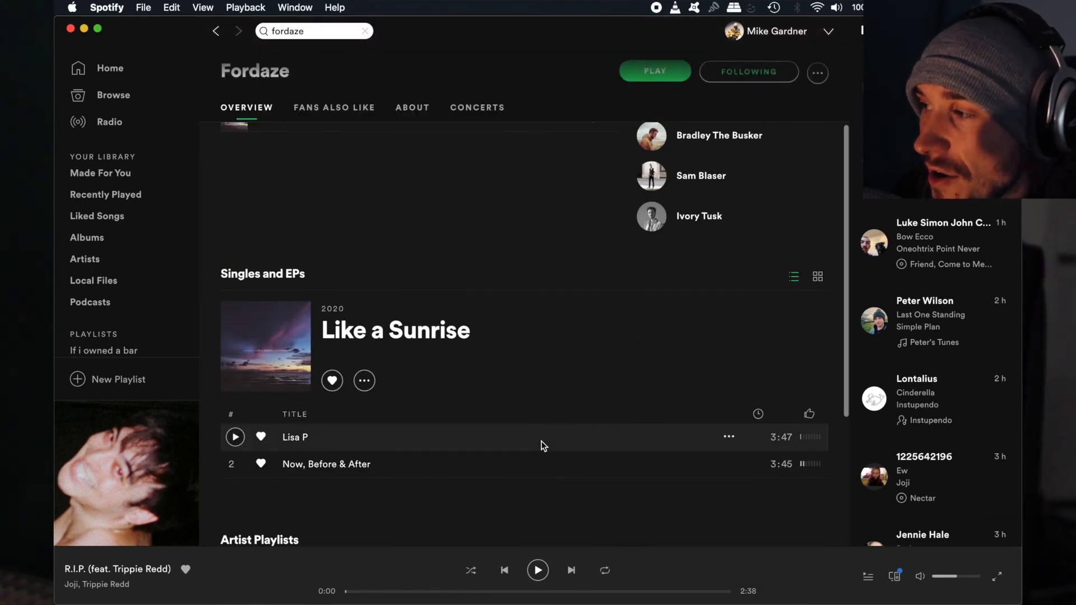
scroll(541, 441, "up", 4)
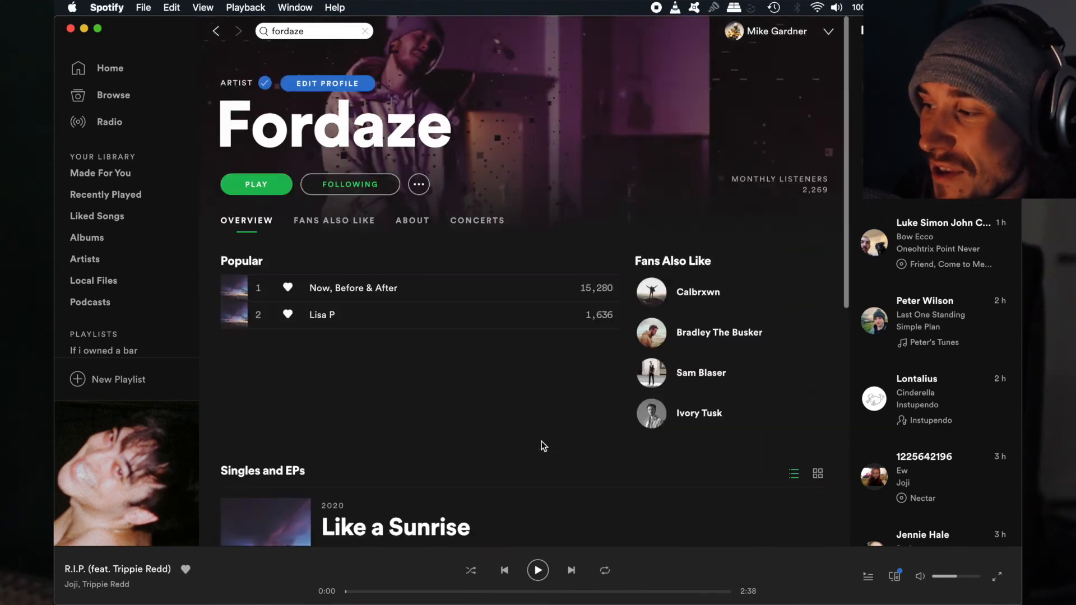
scroll(541, 441, "down", 4)
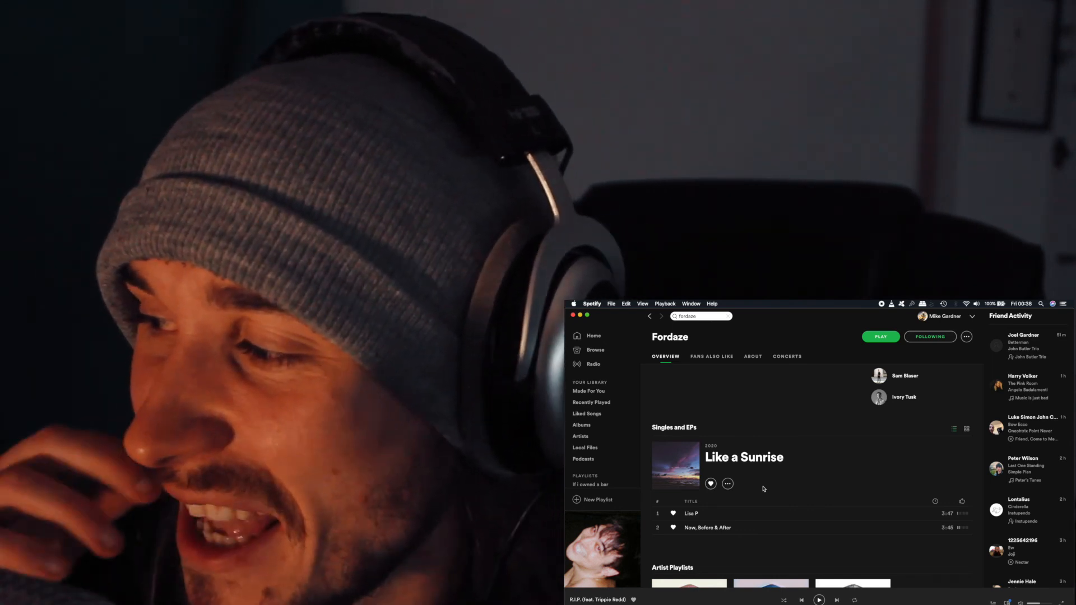
scroll(764, 488, "up", 5)
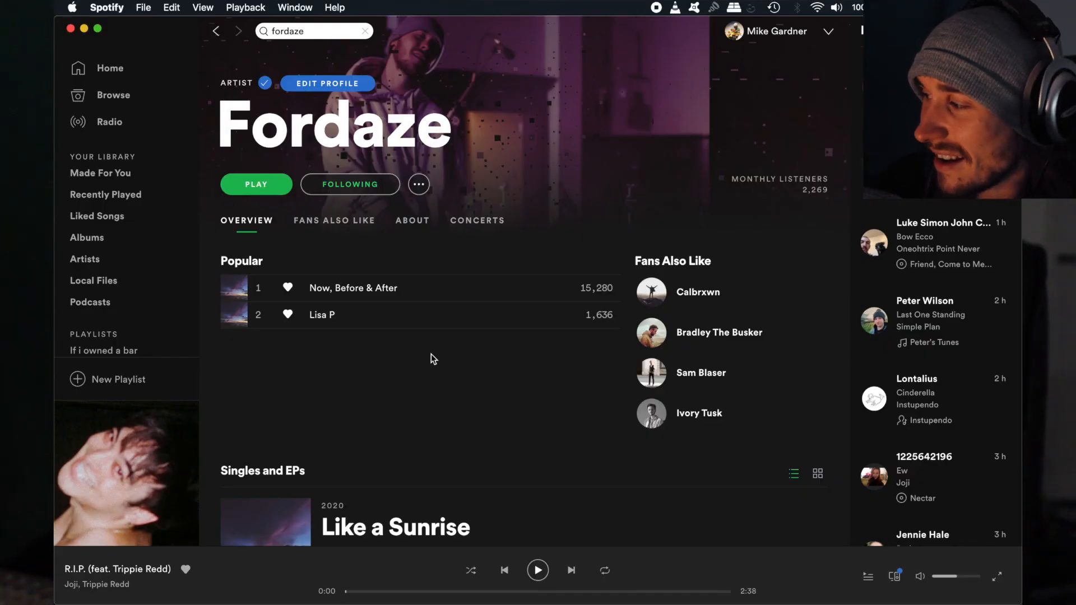
Switch to Chrome and search Google for "lisa p".
mouse_move(516, 602)
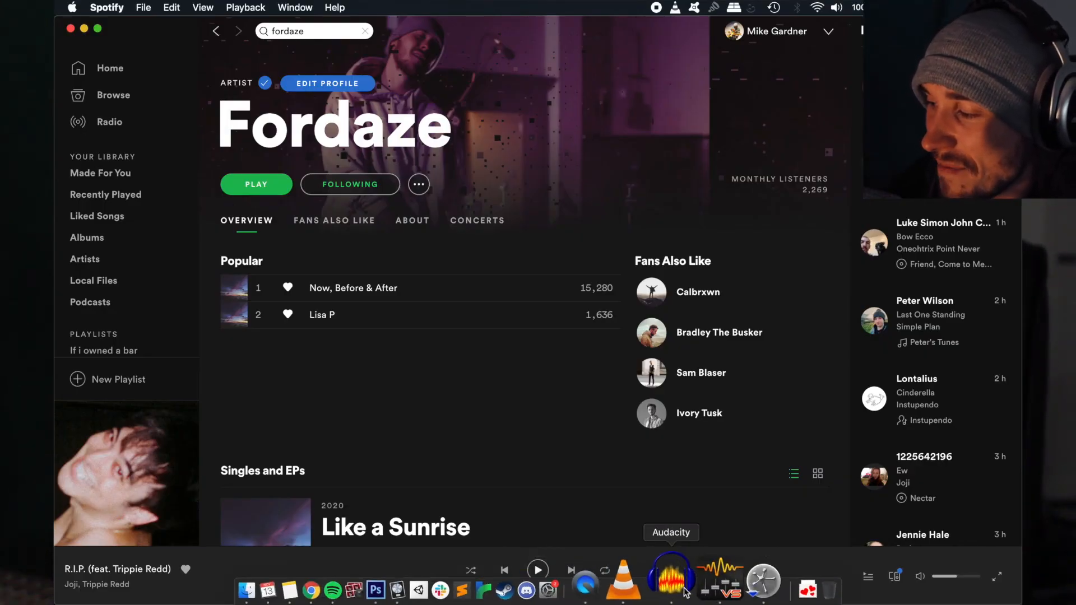
left_click(481, 588)
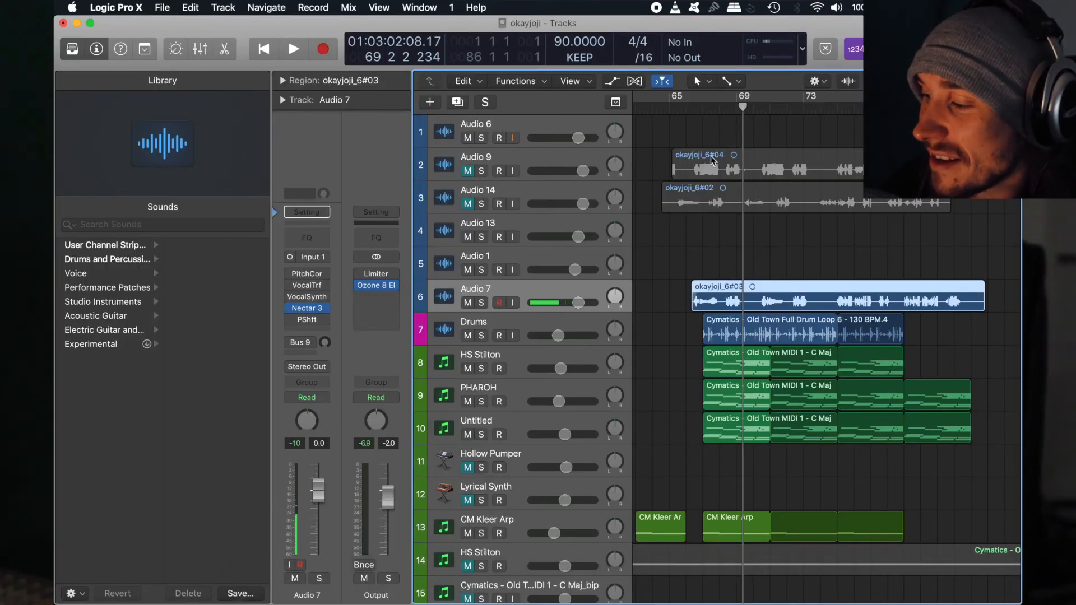
mouse_move(365, 599)
left_click(365, 576)
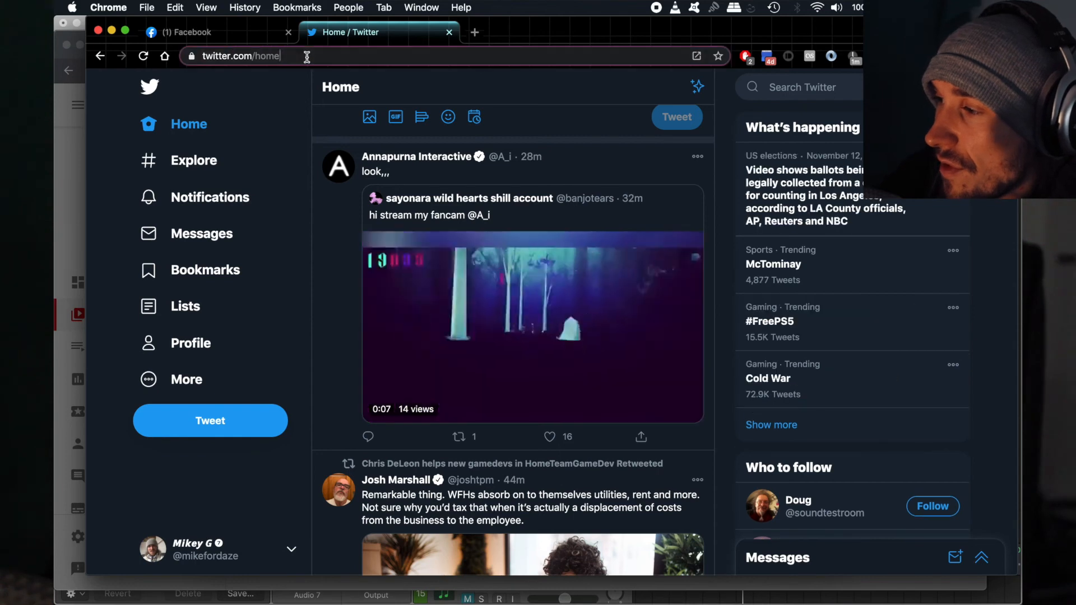
left_click(307, 56)
type("adv")
key("BackSpace")
key("BackSpace")
key("BackSpace")
type("lisa ")
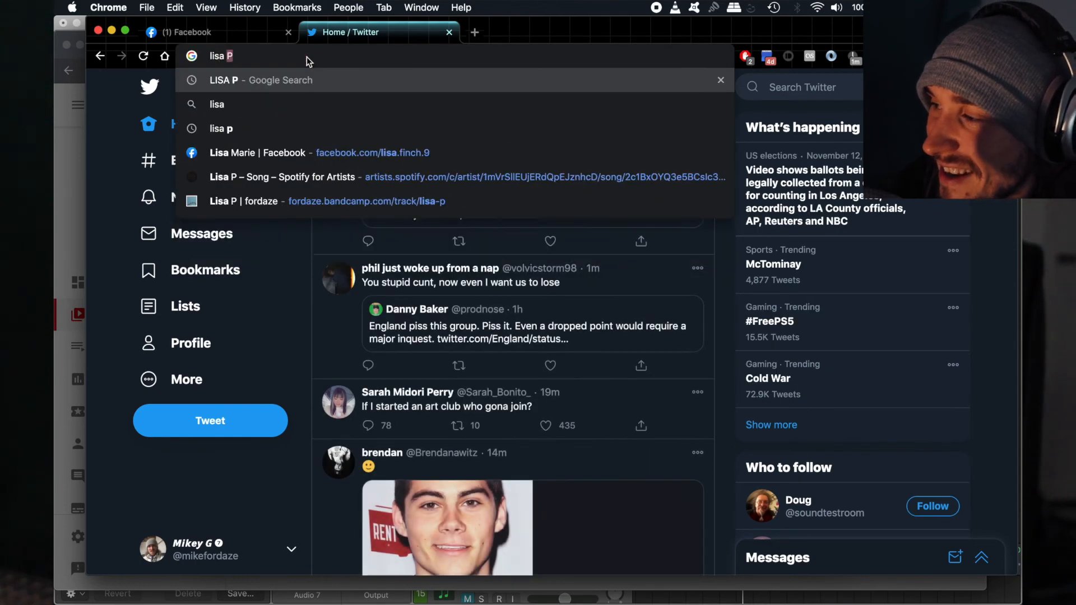
type("p")
key("Return")
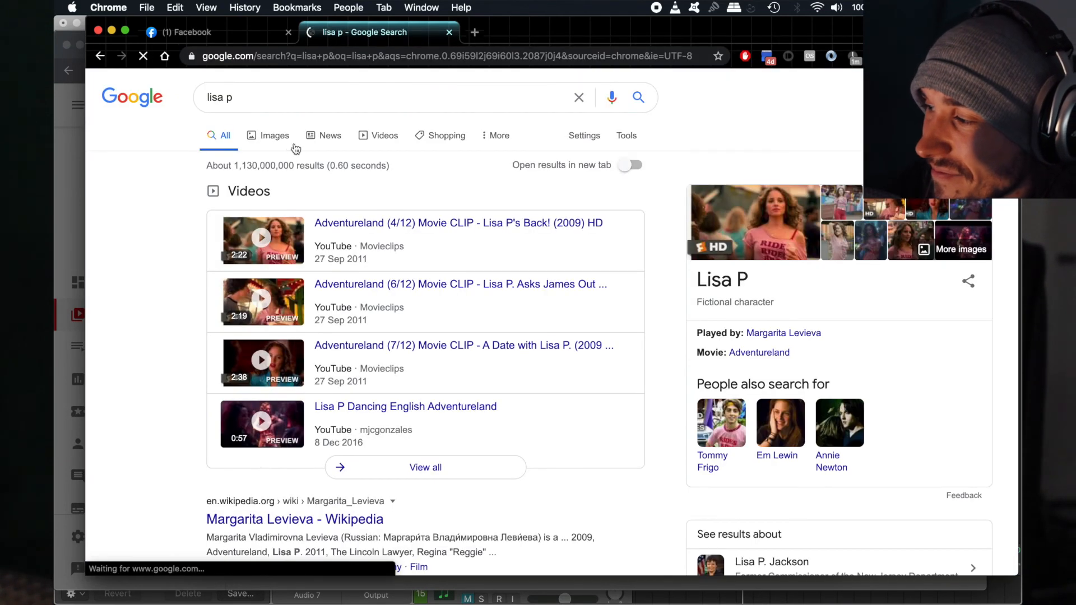
Show the image results for "lisa p" and look through the Adventureland character pictures.
left_click(280, 138)
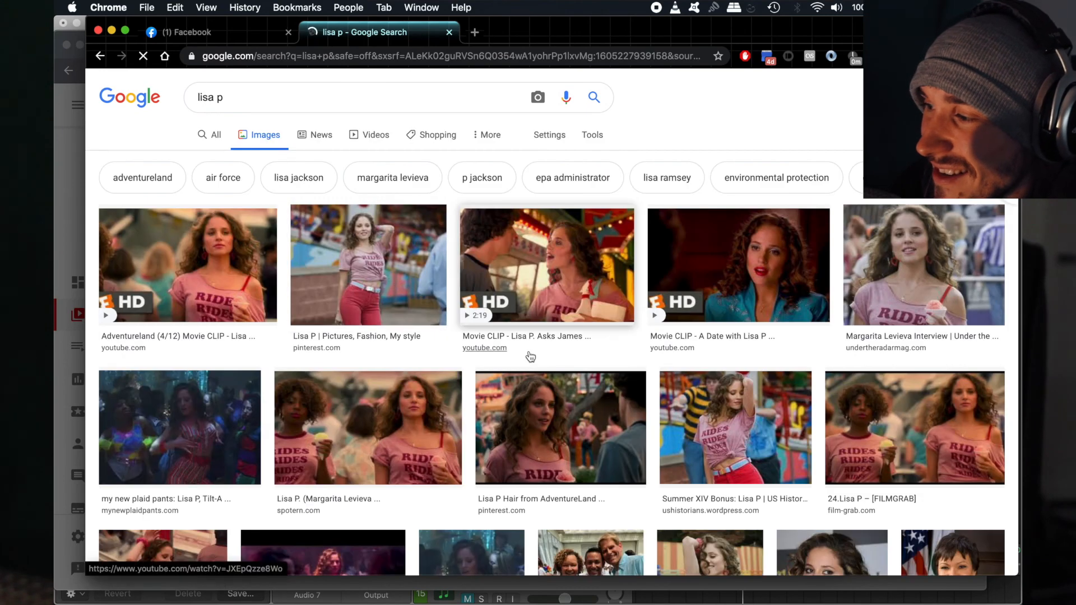
scroll(530, 356, "down", 3)
scroll(530, 356, "up", 3)
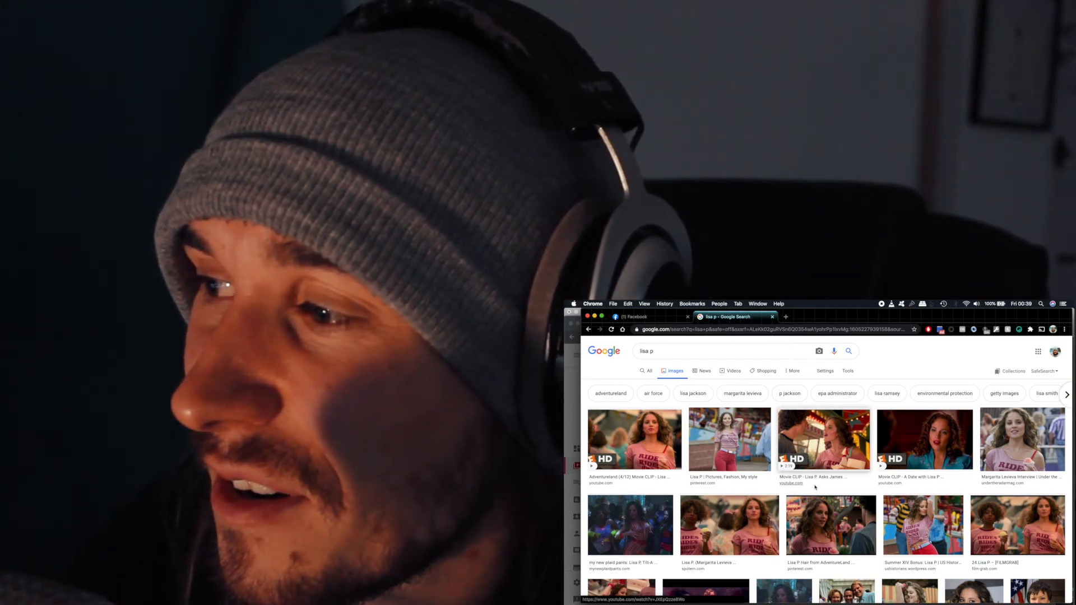
left_click(645, 318)
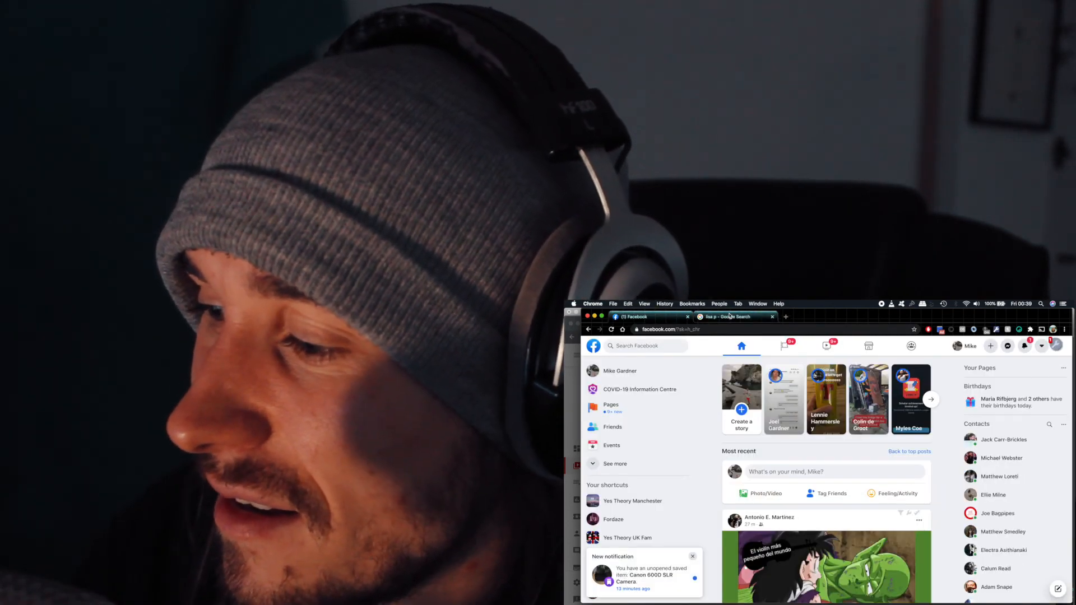
left_click(729, 316)
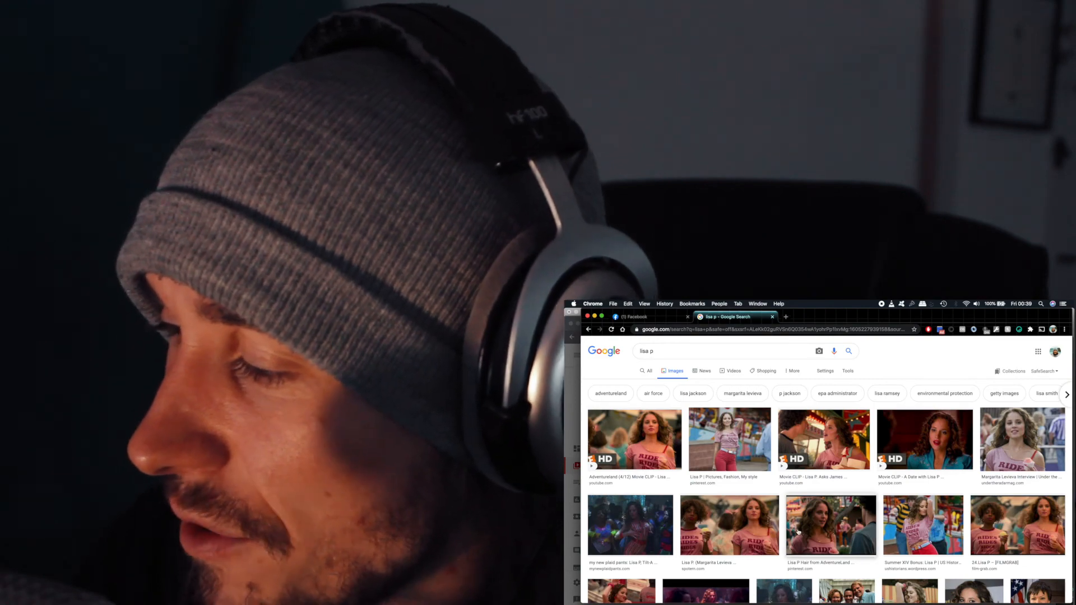
scroll(798, 532, "down", 5)
scroll(798, 532, "up", 6)
mouse_move(896, 601)
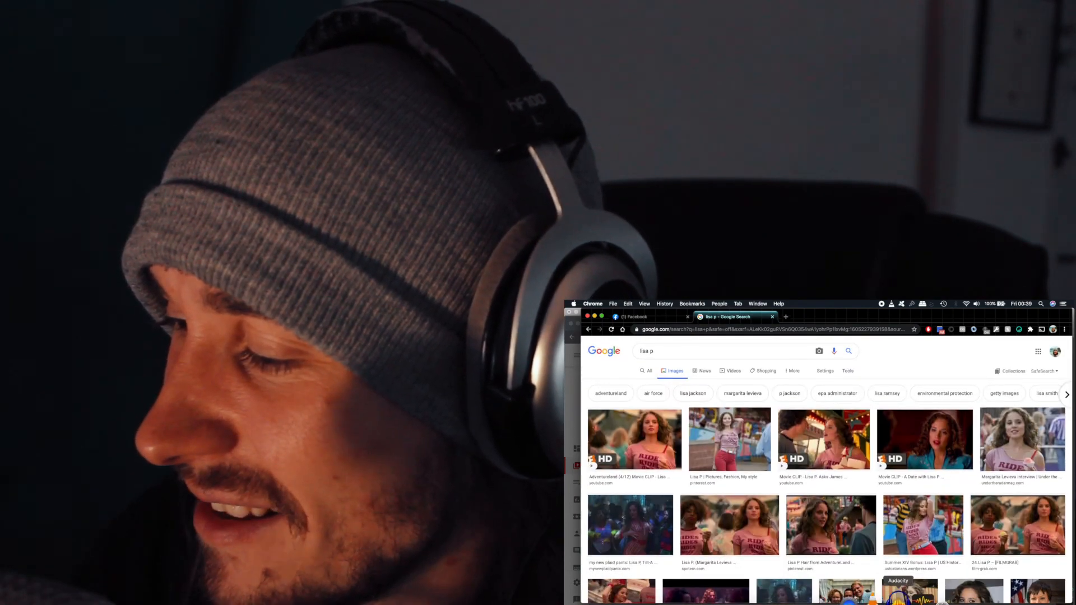
Switch back to Logic Pro X and place the playhead at bar 16 of the arrangement.
left_click(775, 597)
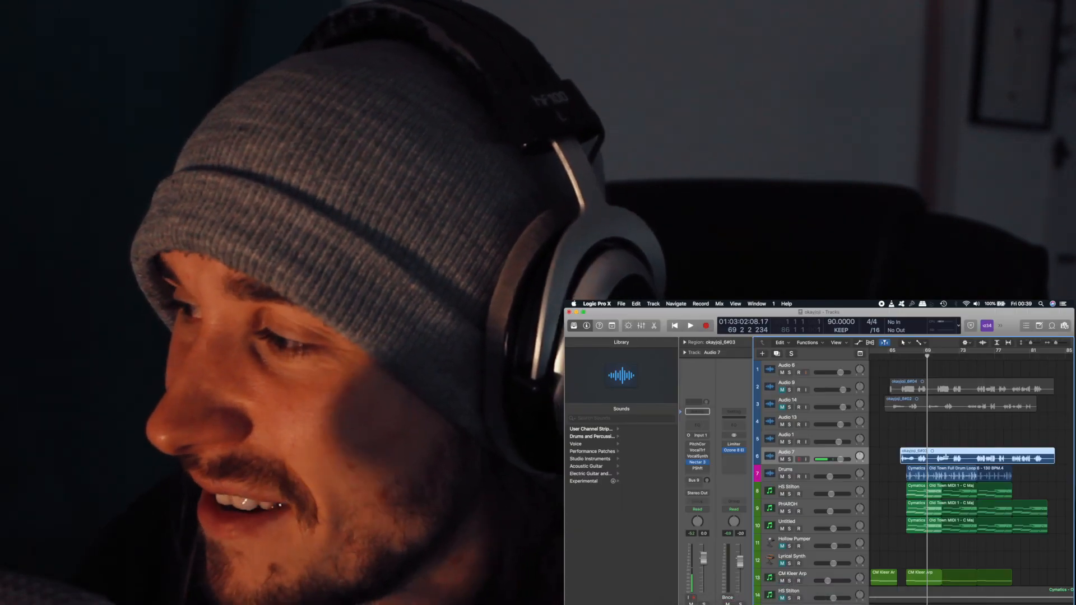
scroll(945, 456, "down", 5)
scroll(945, 457, "down", 3)
left_click(894, 356)
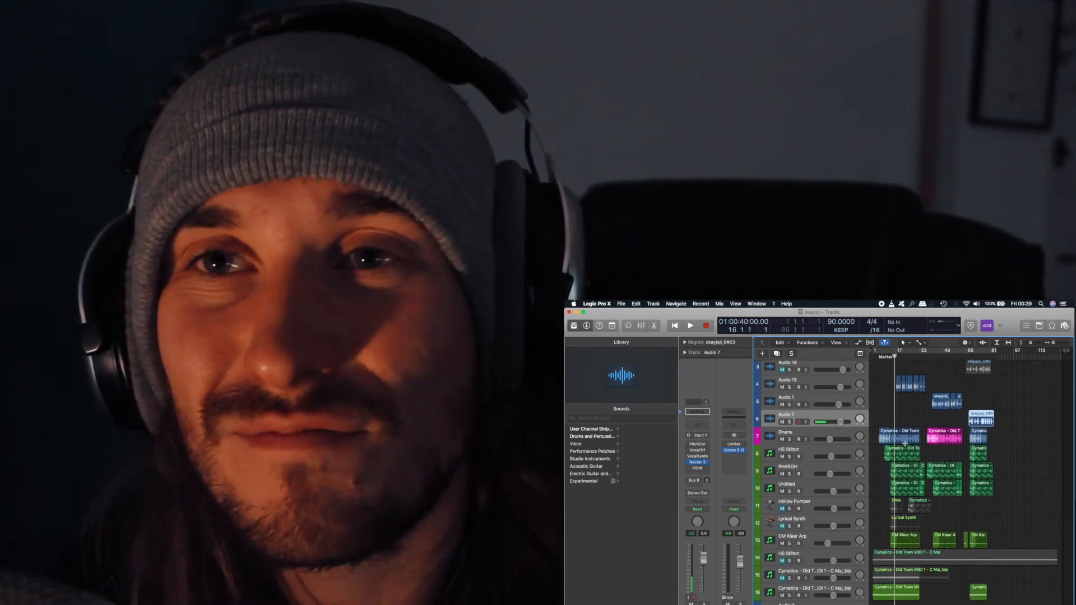